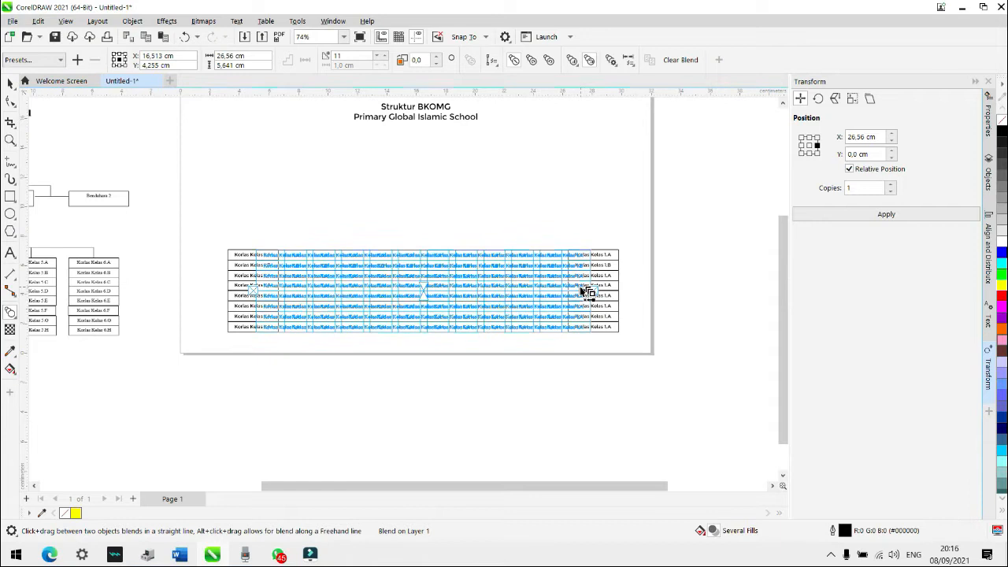
mouse_move(583, 292)
mouse_down()
mouse_move(509, 289)
mouse_move(575, 293)
mouse_up()
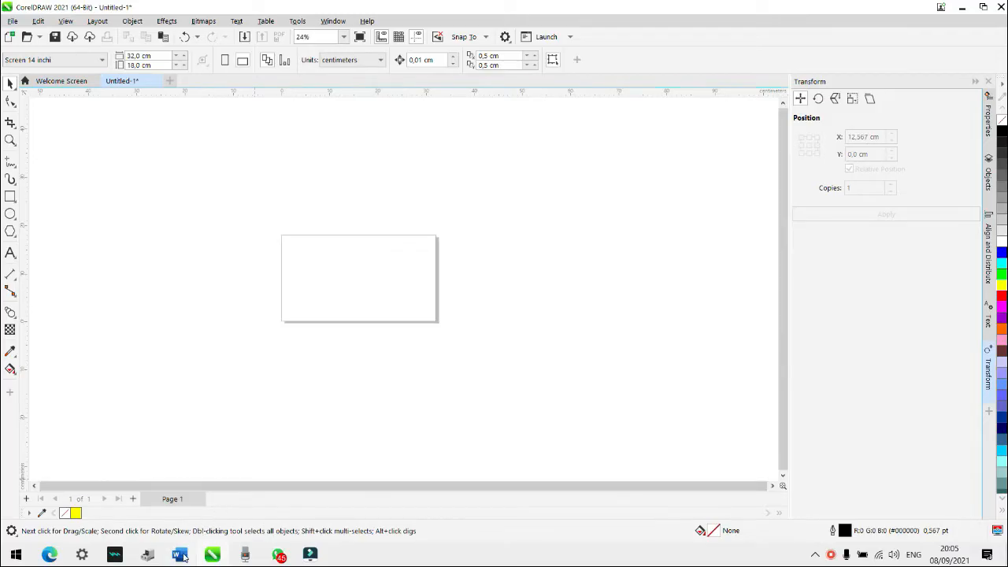
Step: Switch to Word, bring the whole BKOMG organisation chart into view and capture the screen
mouse_move(180, 556)
click(173, 515)
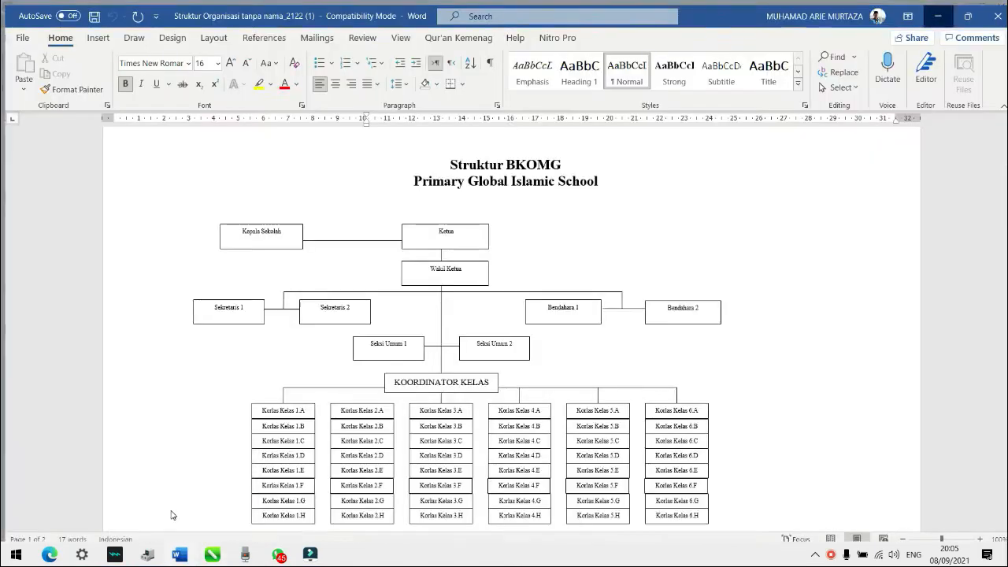
scroll(172, 515, down, 3)
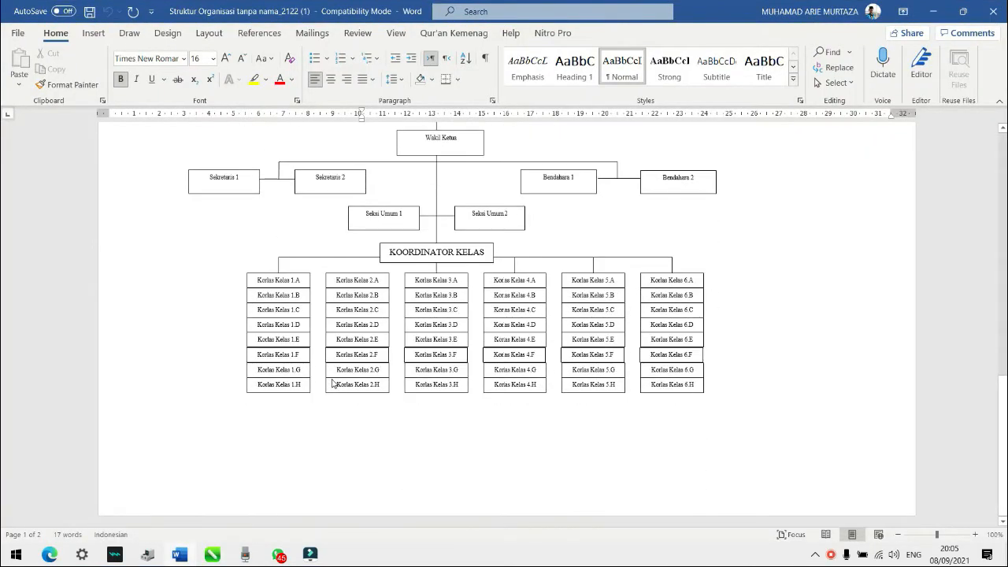
scroll(333, 384, up, 15)
scroll(333, 383, down, 10)
scroll(332, 384, down, 2)
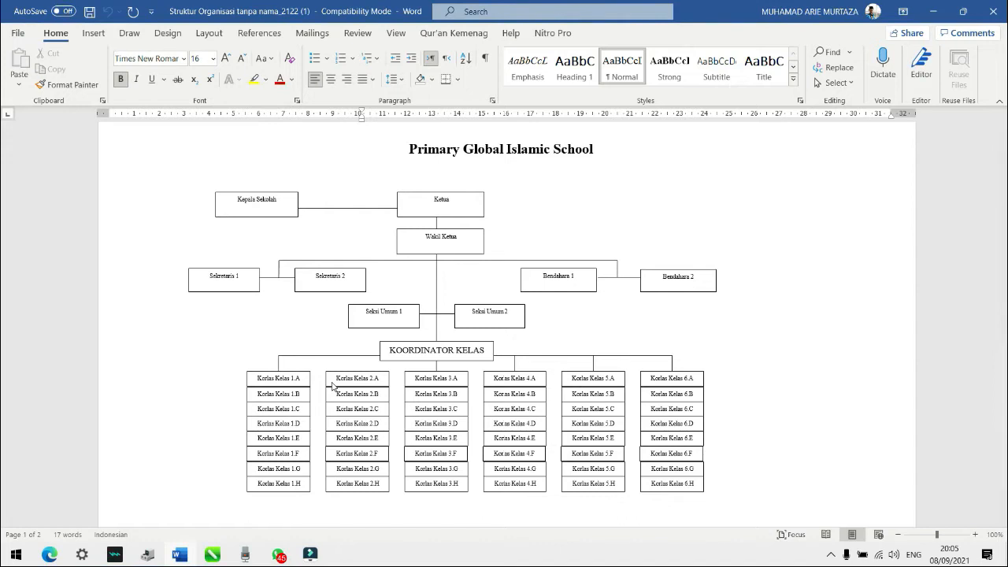
key(Print)
Step: Switch back to CorelDRAW and paste the captured chart screenshot onto the page
click(212, 554)
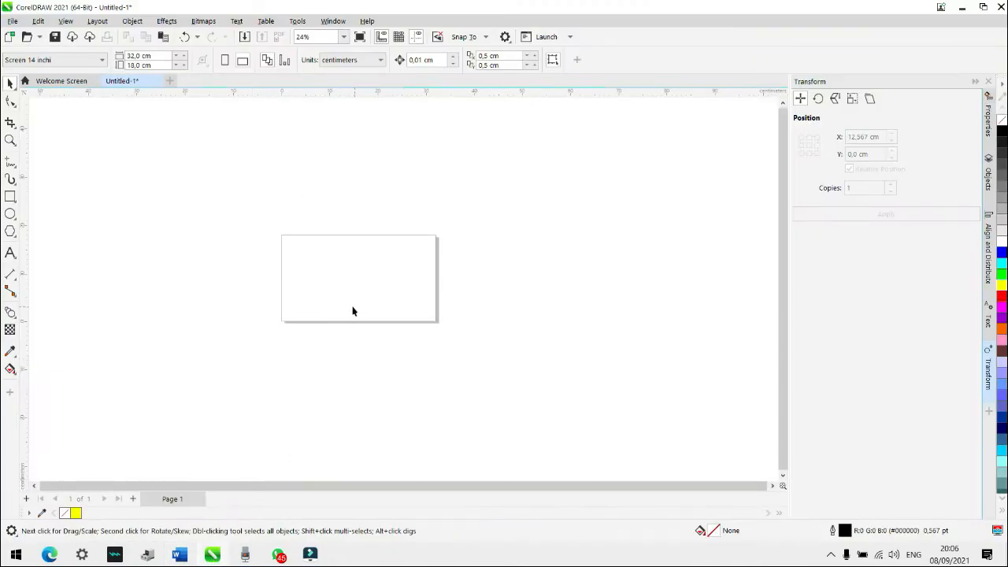
right_click(313, 285)
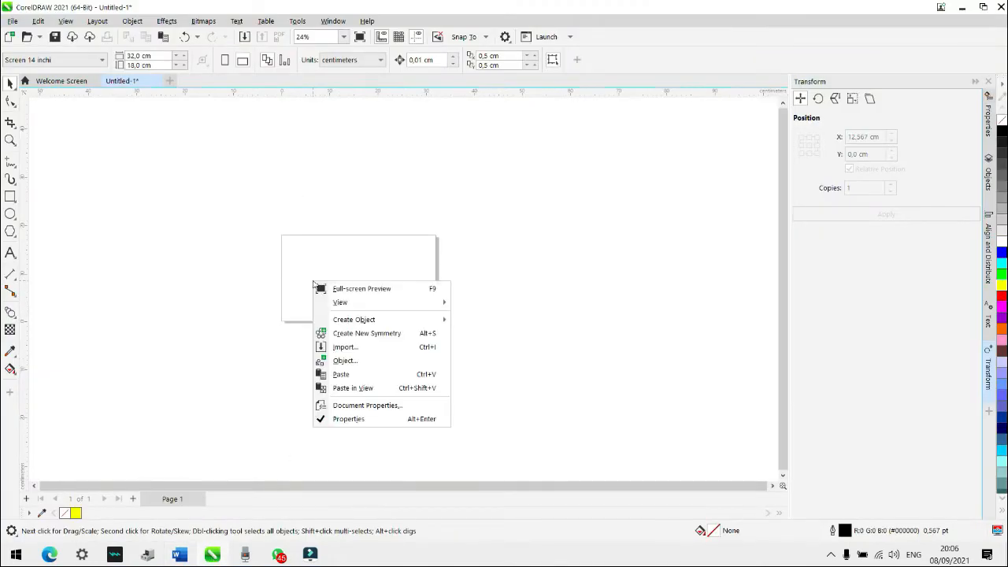
click(340, 375)
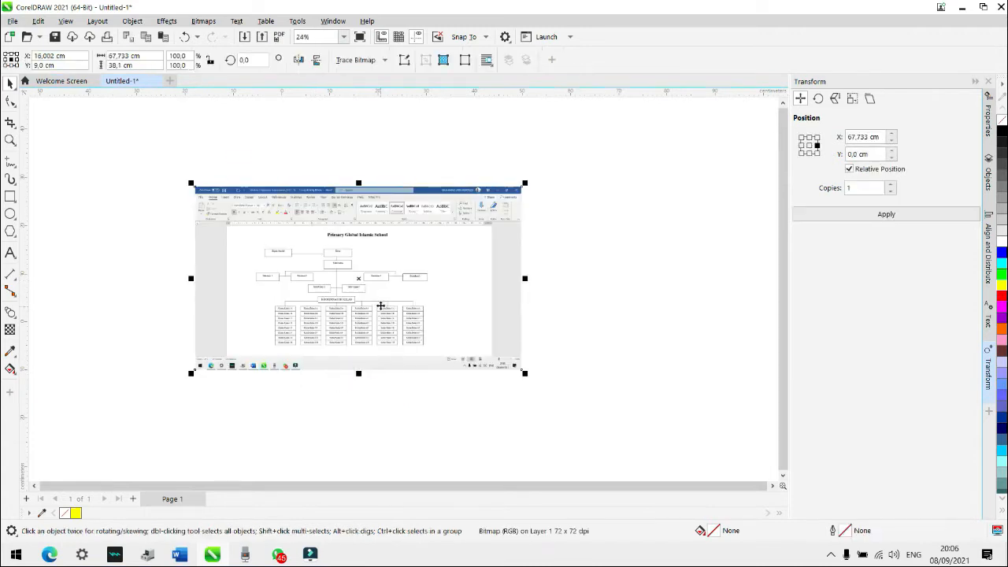
Step: Crop the pasted screenshot to the chart area, from the school title down to the class lists
scroll(260, 286, up, 1)
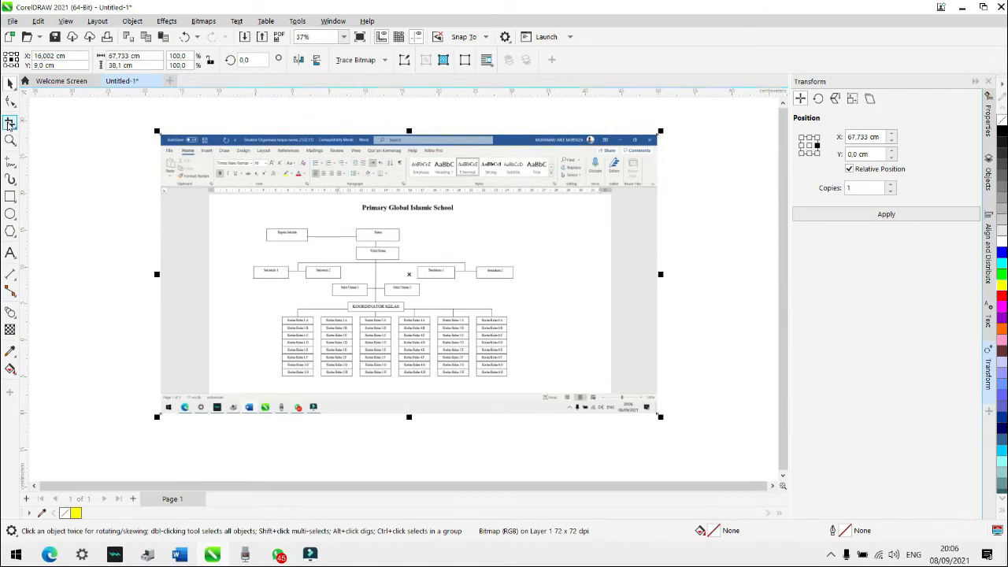
click(10, 123)
drag(215, 196, 583, 389)
click(55, 116)
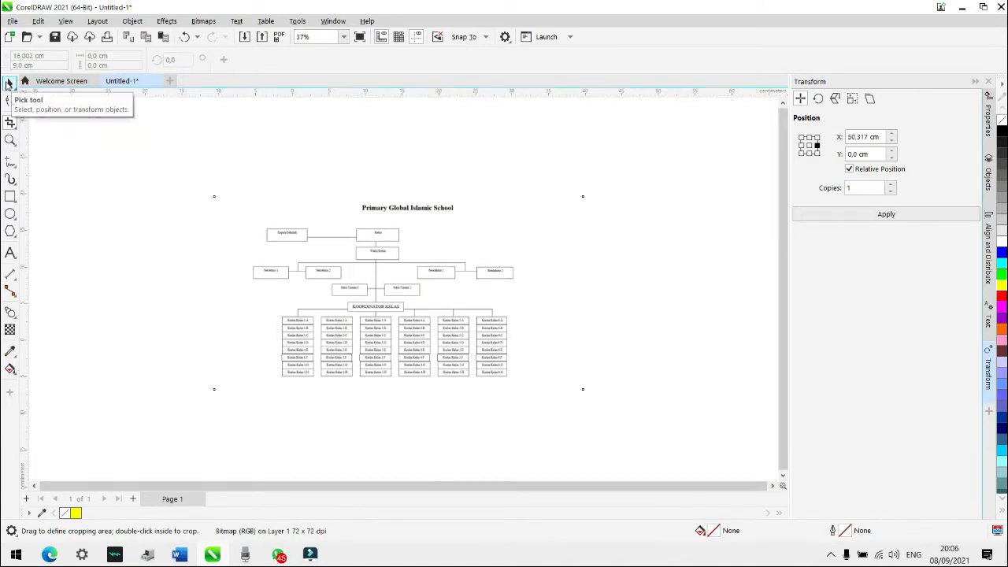
Step: Scale the cropped chart image down to about 13.7 cm wide and move it off the page to its left side
click(10, 84)
click(10, 101)
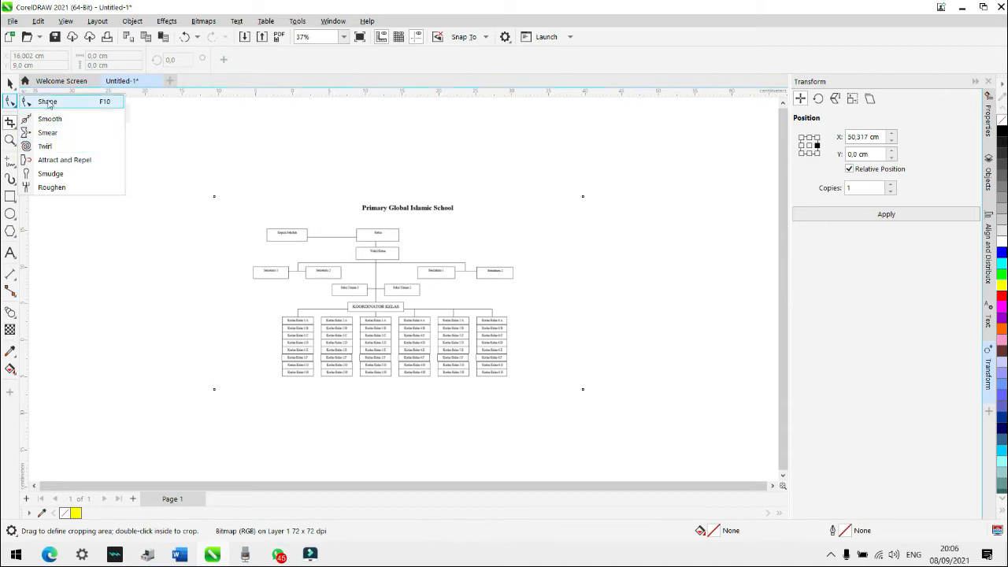
click(9, 84)
click(43, 83)
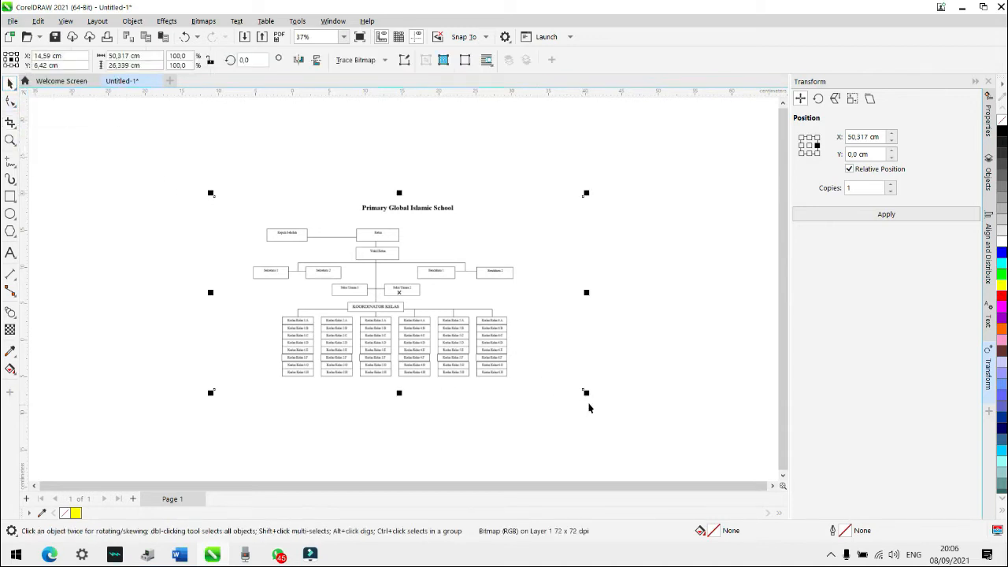
drag(588, 395, 450, 254)
drag(271, 227, 243, 311)
click(337, 314)
Step: Crop the empty side margins off the chart image, leaving it about 10.3 cm wide
scroll(257, 299, up, 6)
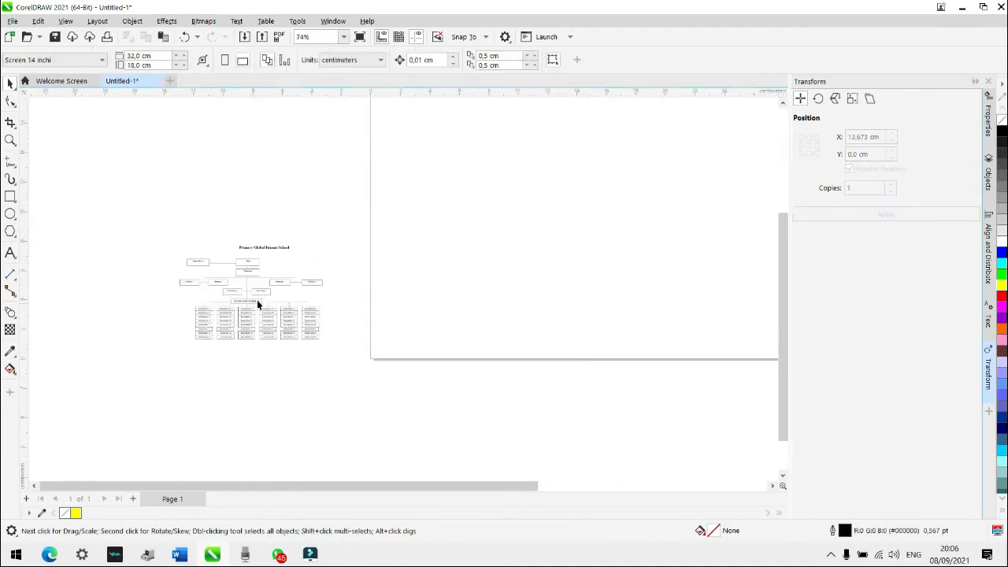
scroll(263, 298, down, 1)
scroll(258, 297, up, 1)
scroll(255, 300, down, 2)
click(266, 319)
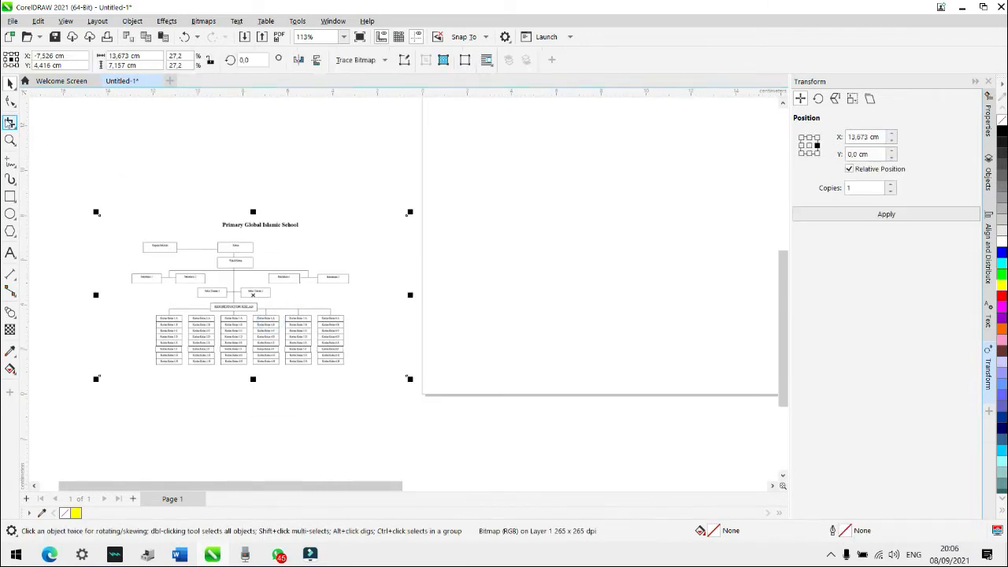
click(11, 122)
drag(62, 155, 357, 408)
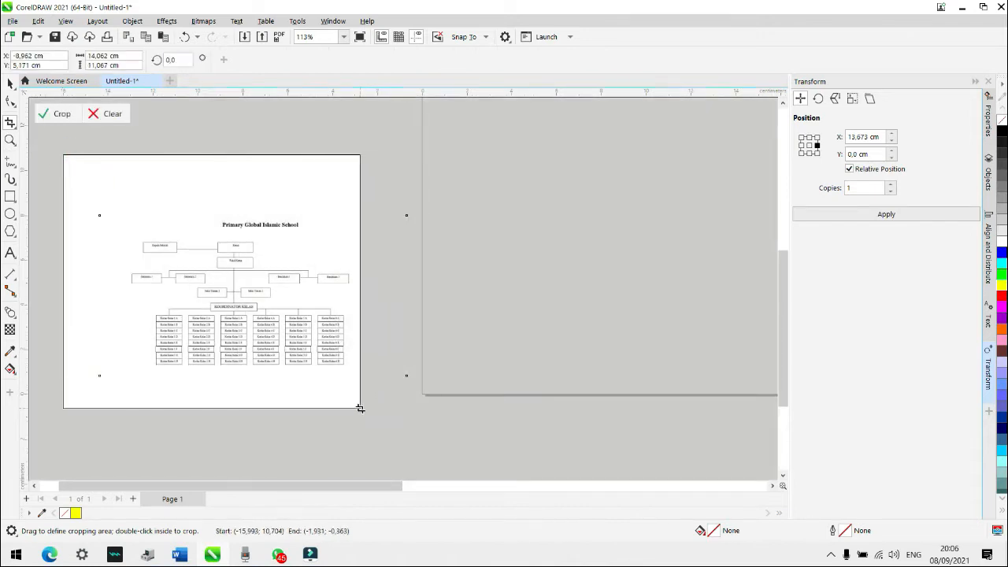
drag(63, 282, 124, 282)
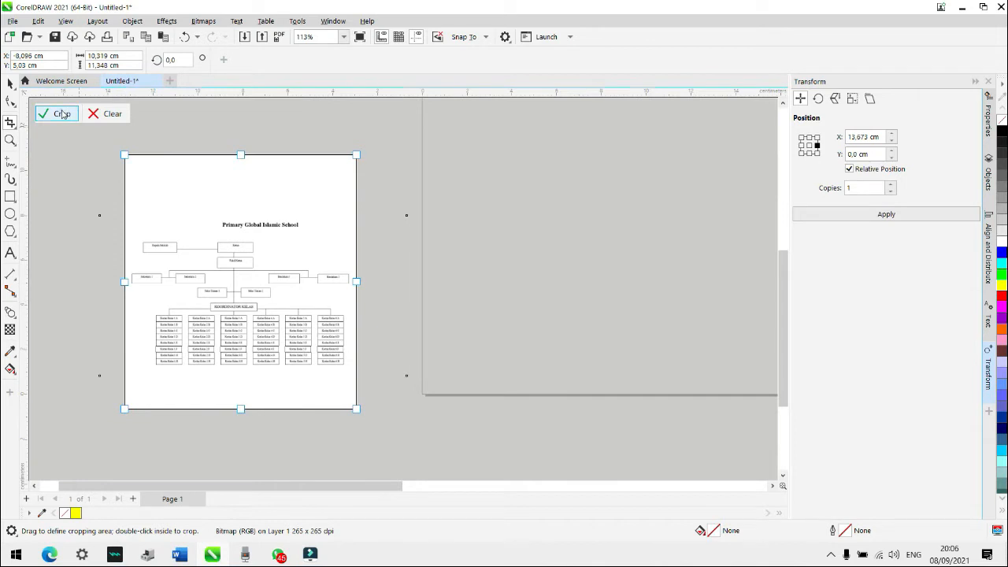
click(63, 114)
Step: Move the chart image closer to the page's left edge and enlarge it proportionally to about 15.1 cm wide
click(10, 82)
drag(273, 316, 293, 330)
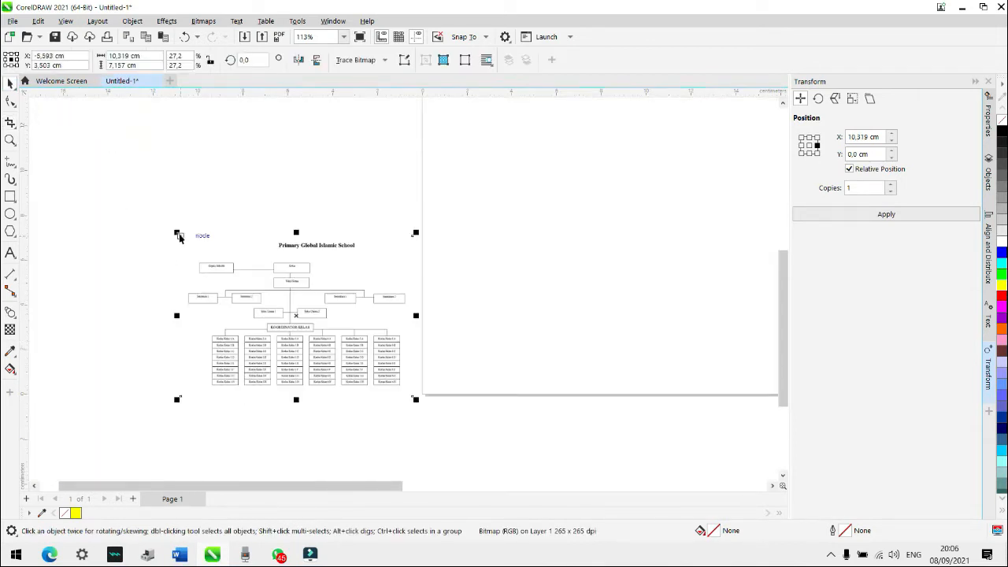
drag(175, 229, 176, 103)
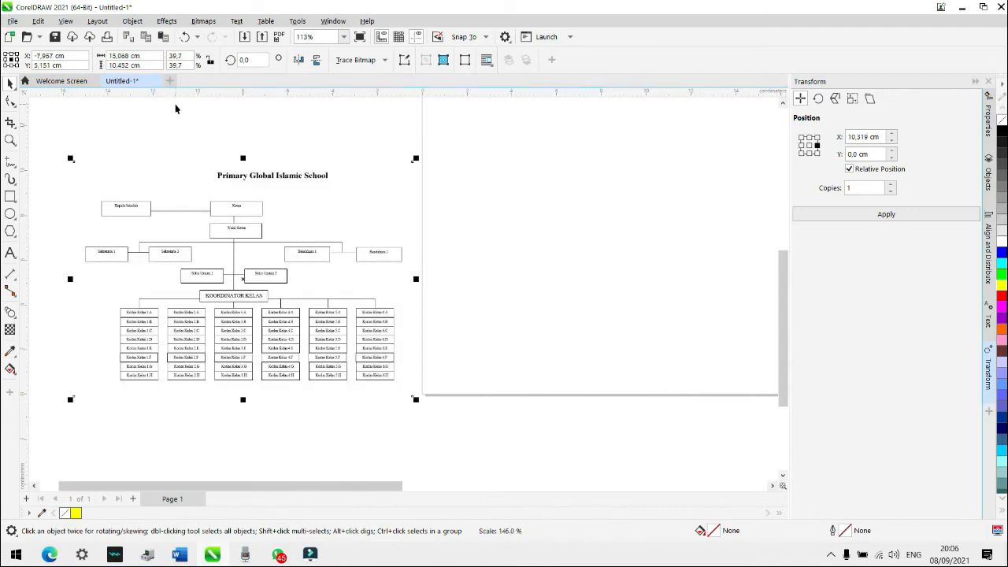
Step: Examine the sharpness of the chart image's class labels and lines up close, and its overall layout beside the page
scroll(228, 347, down, 2)
scroll(291, 321, up, 3)
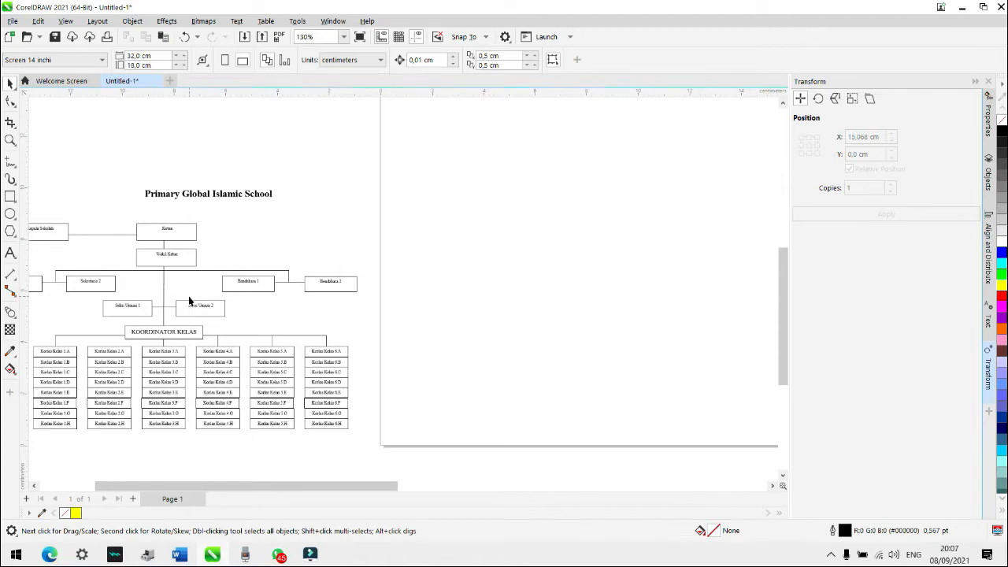
scroll(229, 304, up, 2)
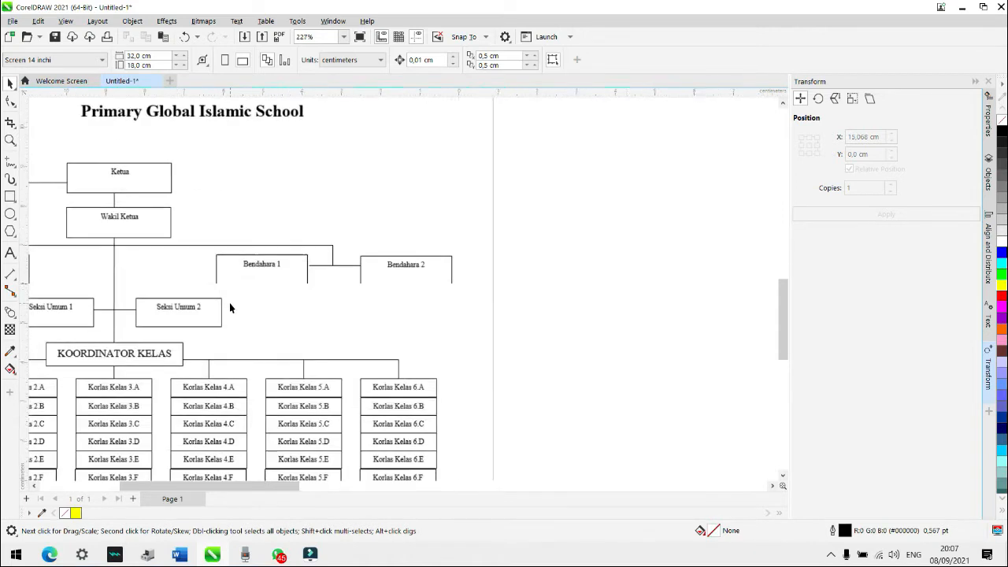
scroll(326, 442, up, 2)
scroll(319, 364, down, 1)
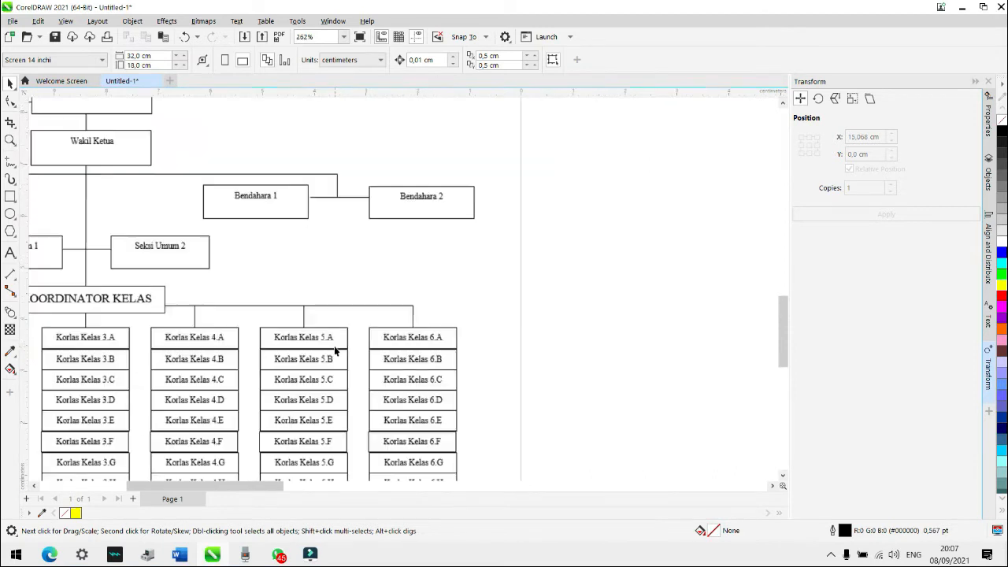
scroll(270, 397, up, 2)
scroll(273, 390, up, 8)
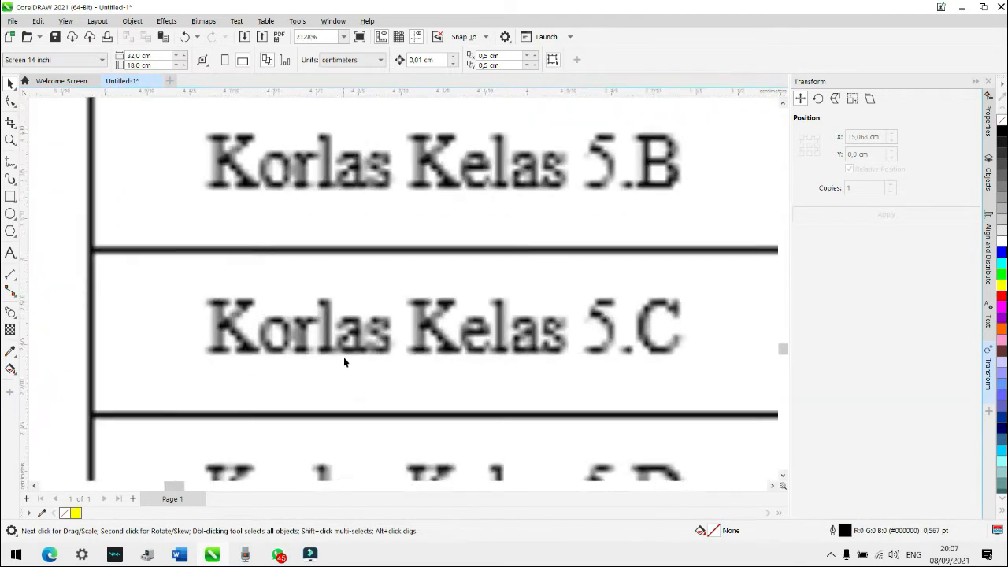
scroll(334, 362, up, 2)
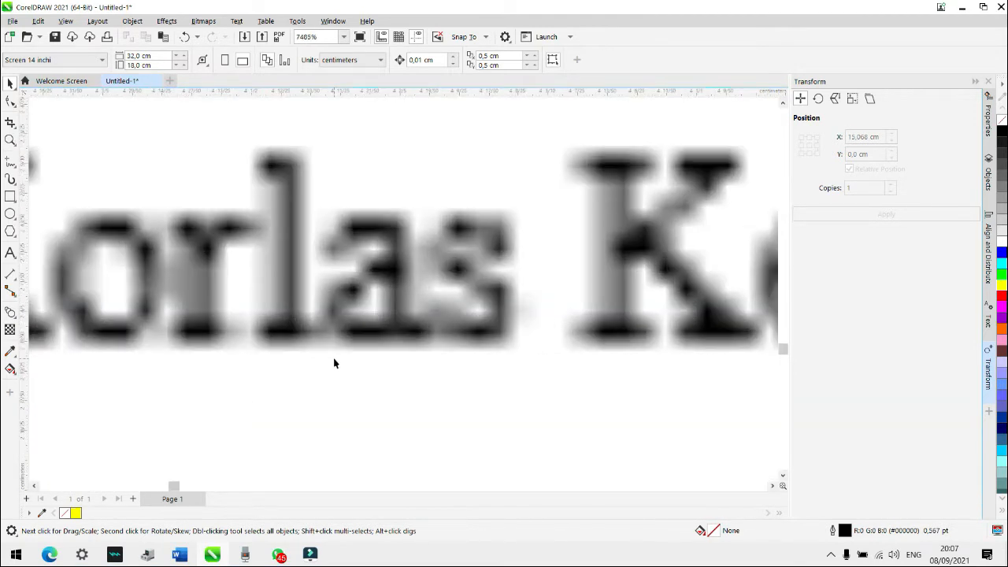
scroll(345, 314, up, 4)
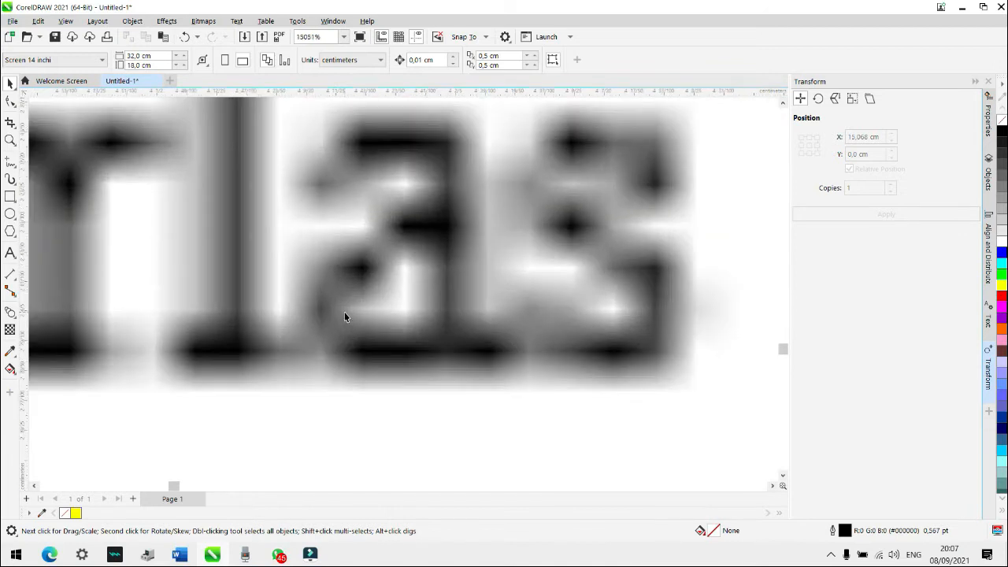
scroll(344, 314, down, 8)
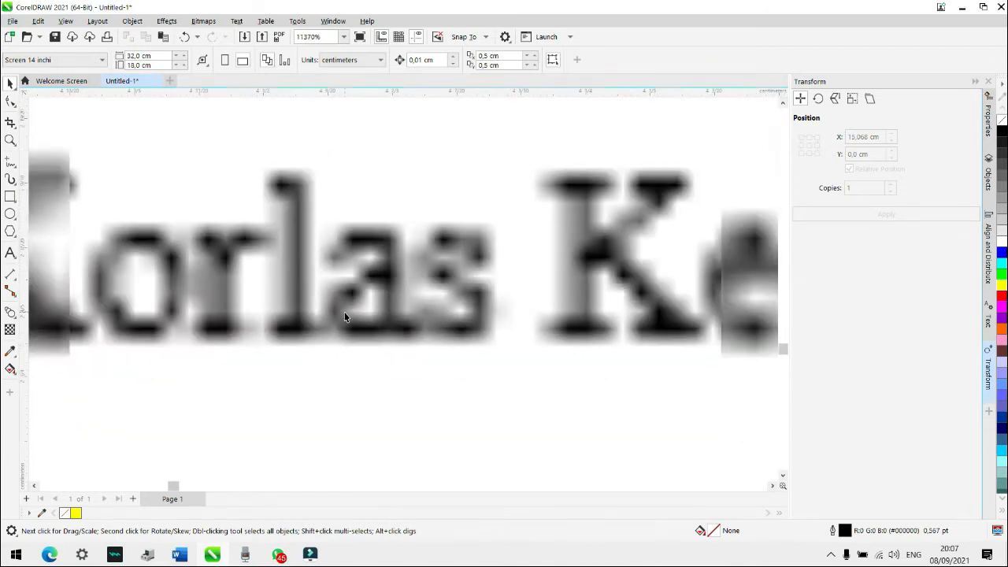
scroll(344, 316, down, 16)
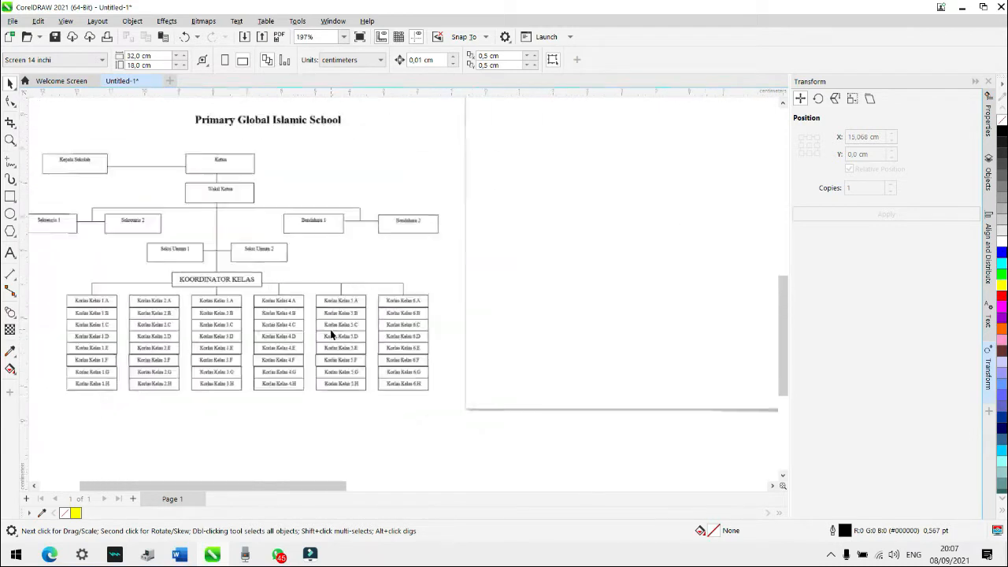
scroll(330, 331, down, 1)
scroll(493, 318, up, 3)
scroll(493, 318, down, 3)
scroll(493, 317, up, 1)
scroll(297, 341, up, 2)
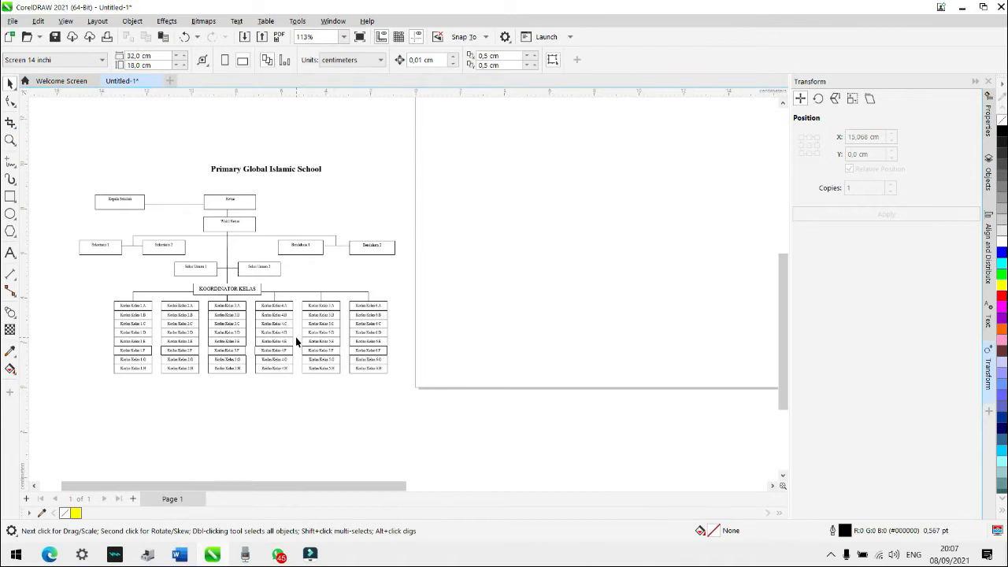
scroll(295, 336, down, 2)
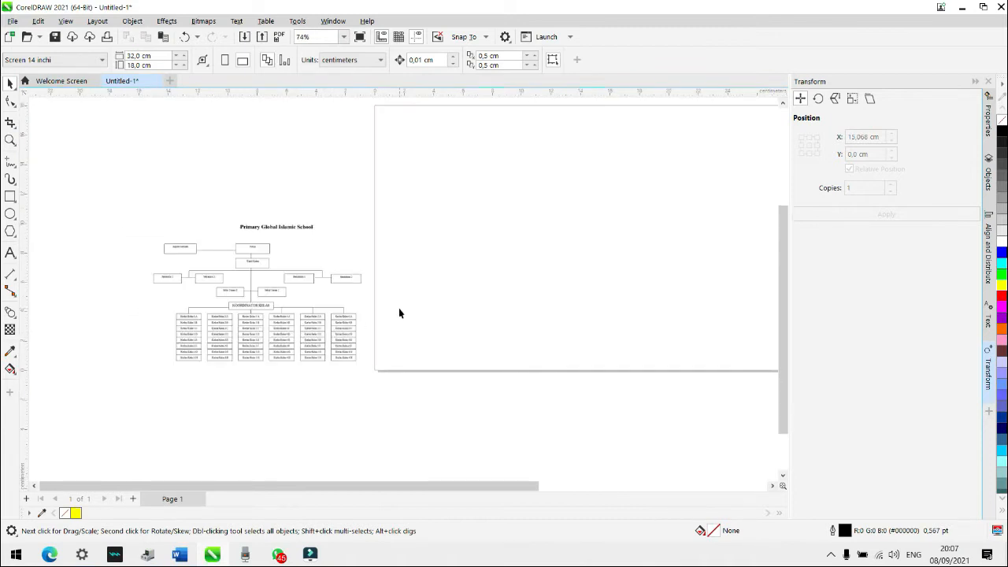
scroll(399, 308, down, 1)
scroll(446, 299, up, 1)
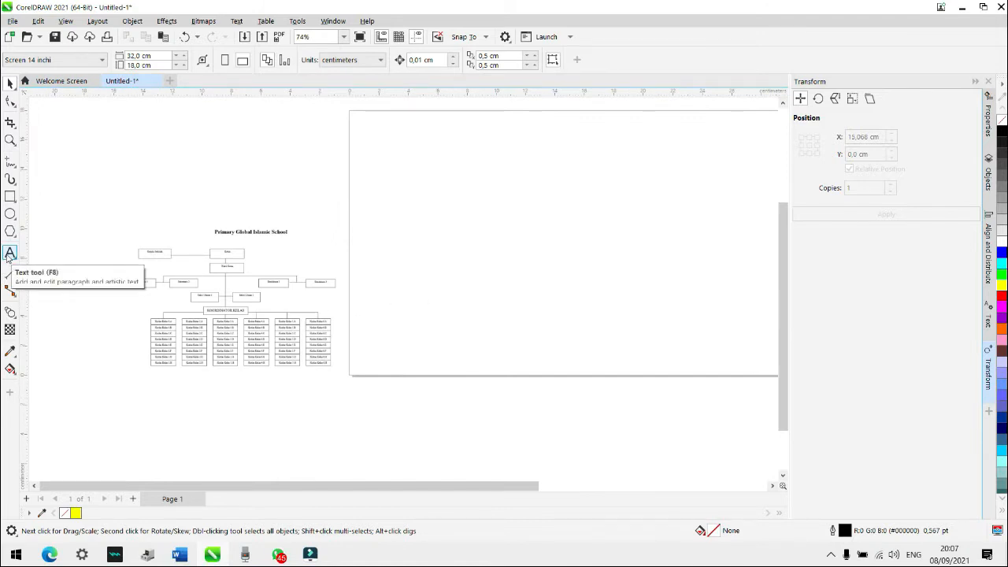
Step: Add the two-line artistic text title "Struktur BKOMG" / "Primary Global Islamic School" near the top of the page
key(F8)
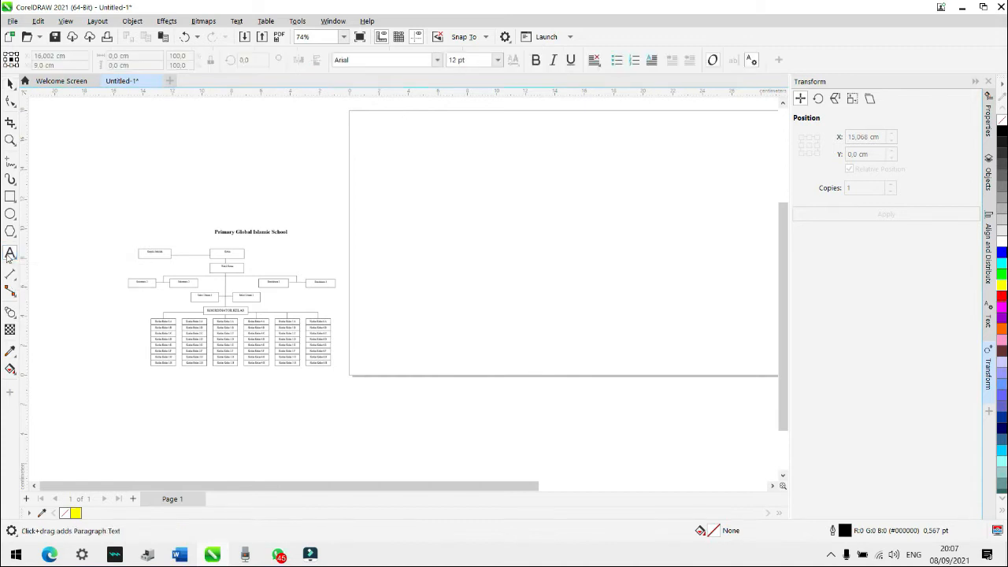
click(546, 145)
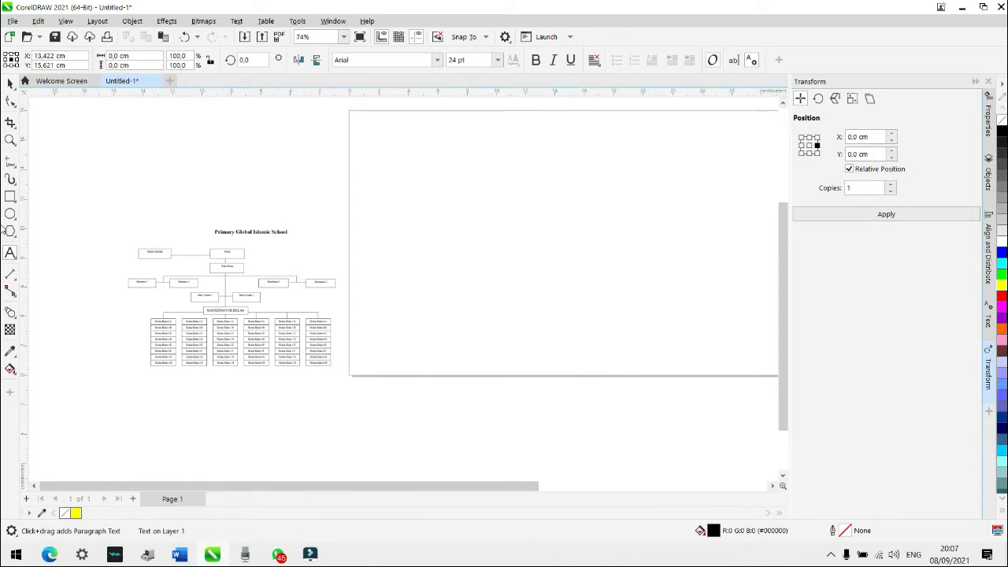
text(Struktur BKOMG)
key(Return)
text(Primary Gl)
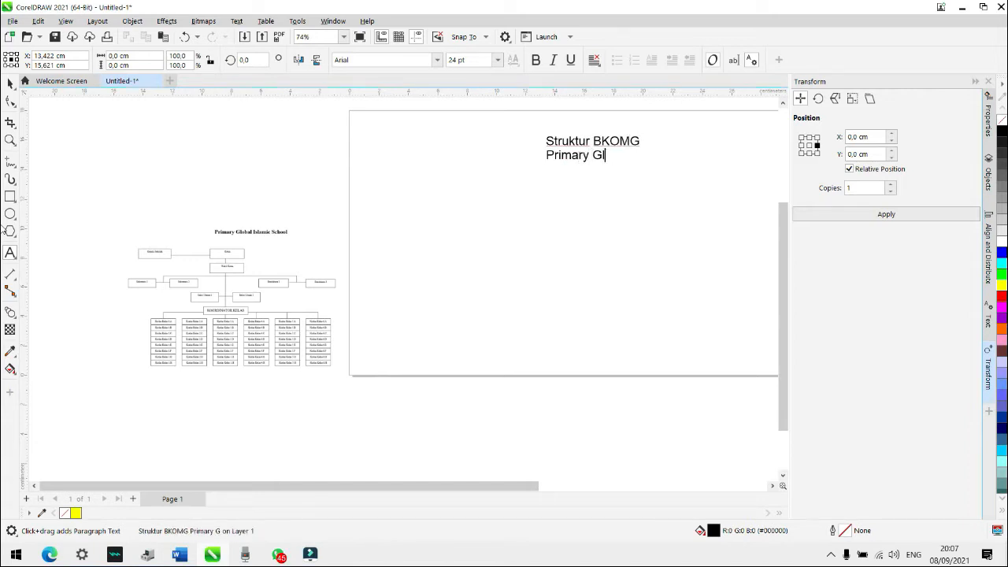
text(obal Islamic )
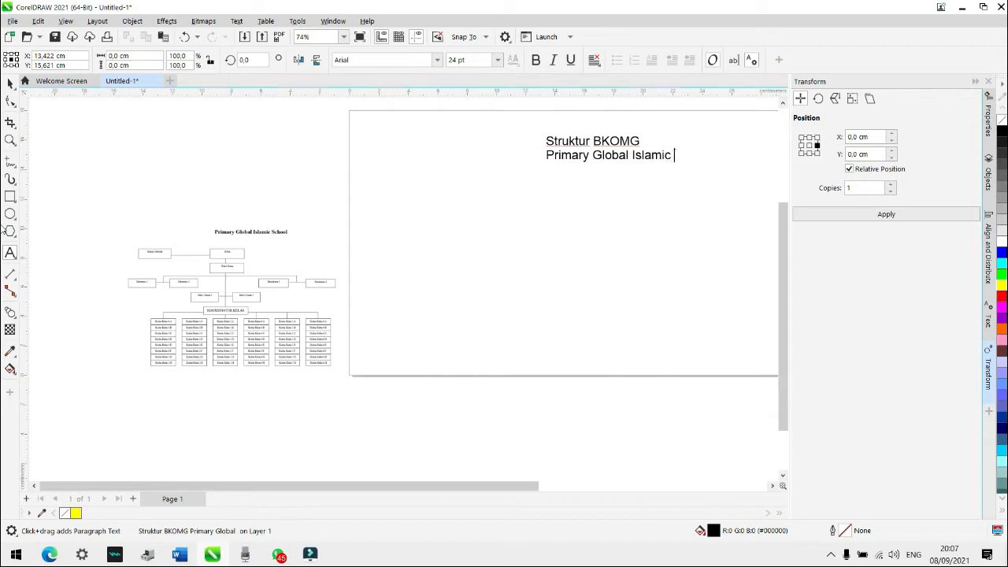
text(School)
key(Escape)
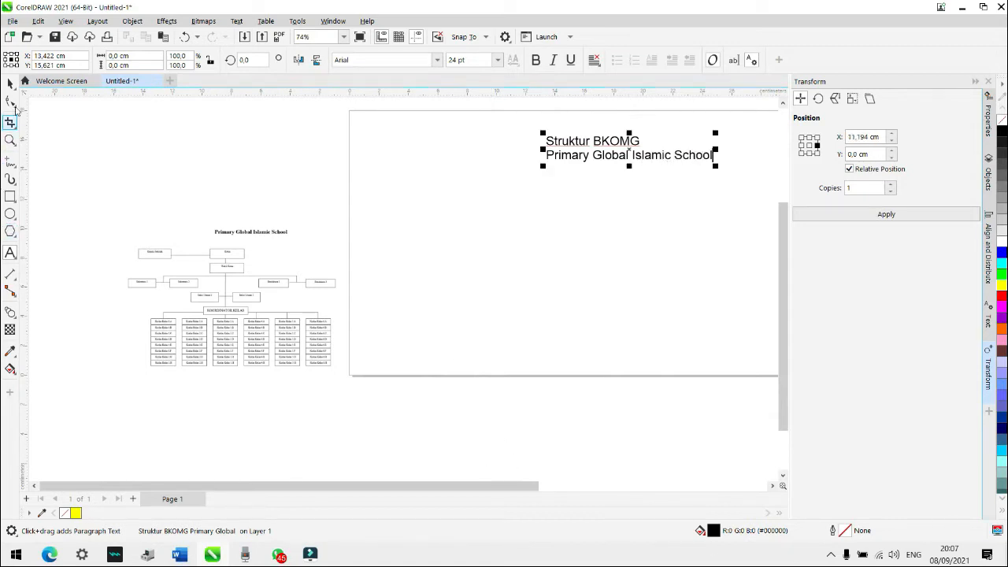
Step: Center-align the two lines of the title text "Struktur BKOMG" / "Primary Global Islamic School"
click(11, 83)
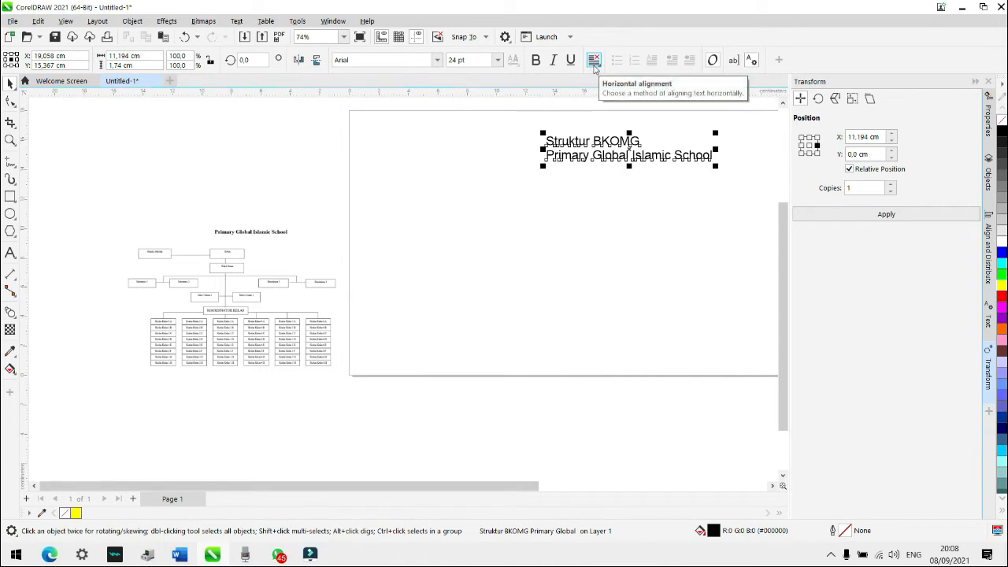
click(593, 63)
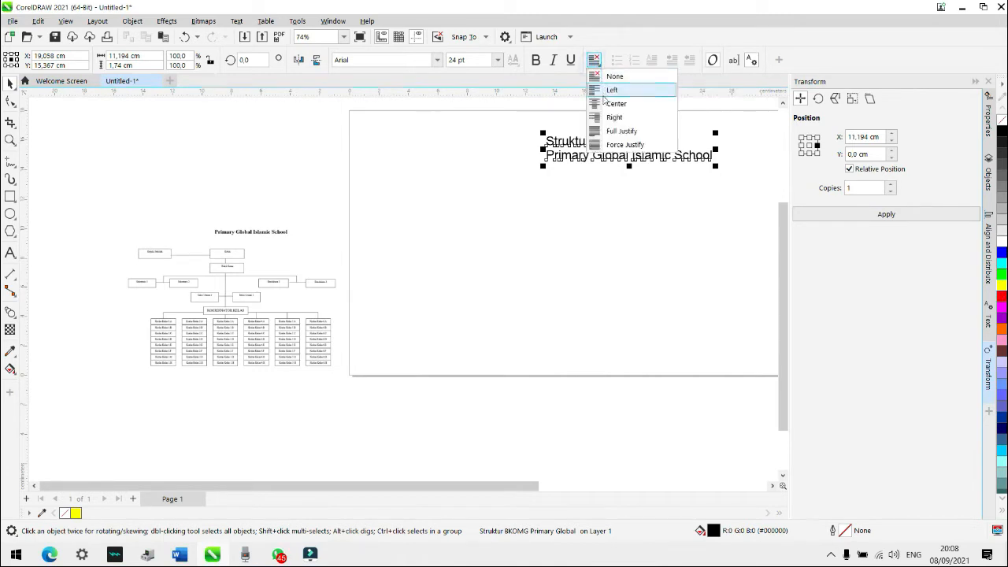
click(595, 104)
scroll(473, 263, down, 1)
scroll(610, 259, up, 1)
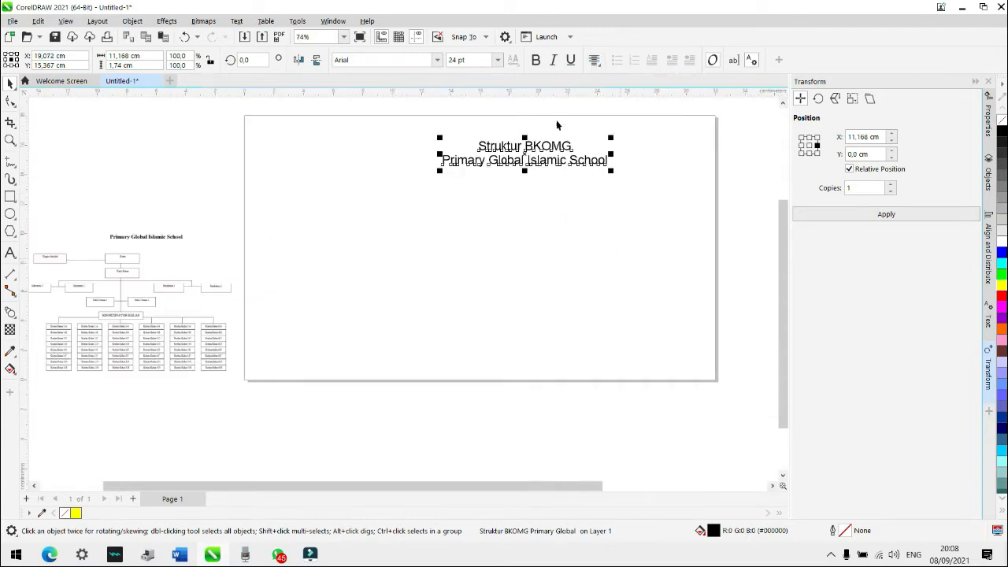
Step: Set the title's font size to 16 pt and move it up close to the page's upper edge, roughly midway across
click(497, 61)
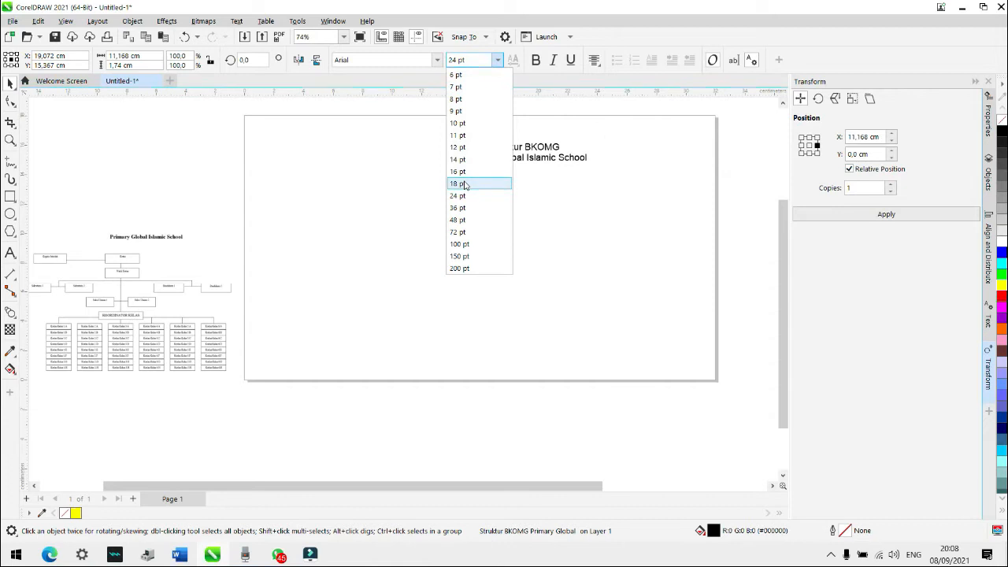
click(458, 172)
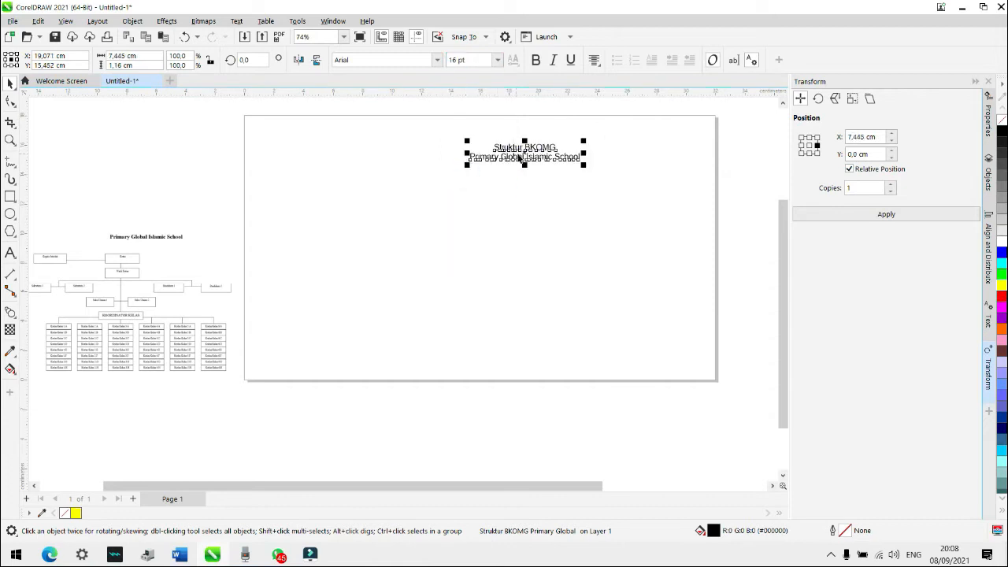
drag(518, 156, 470, 134)
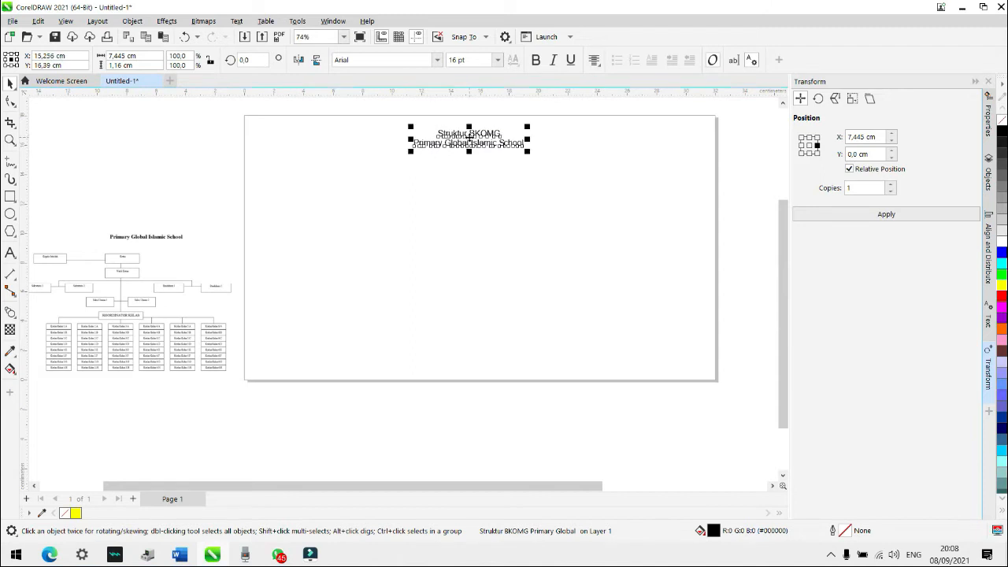
click(593, 177)
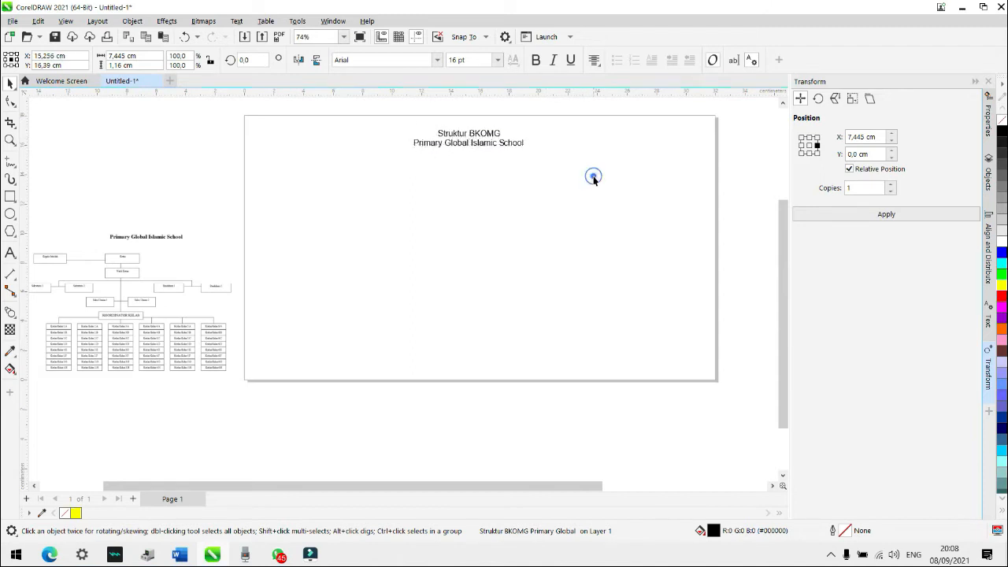
Step: Center the title horizontally on the page using Align and Distribute
click(132, 21)
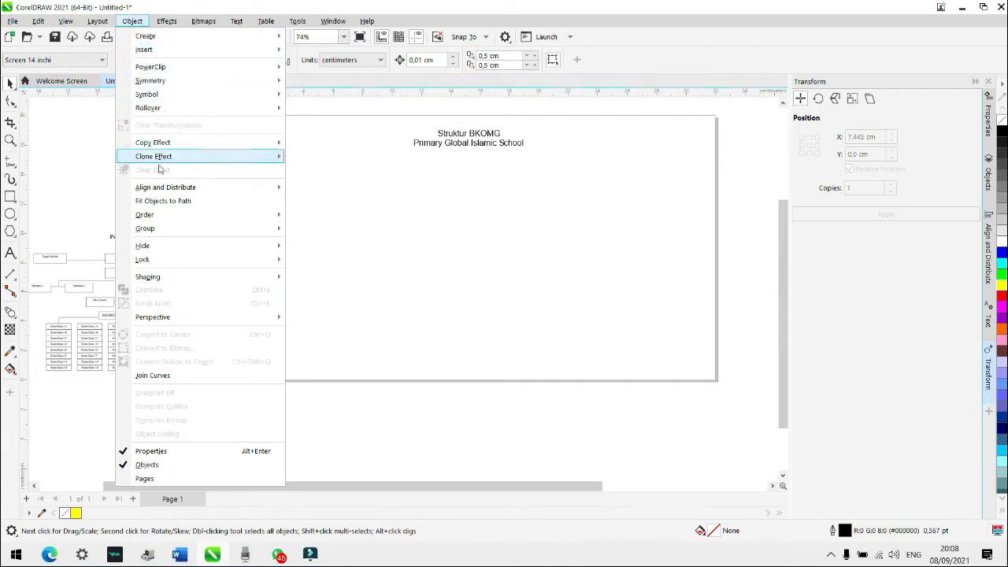
mouse_move(145, 193)
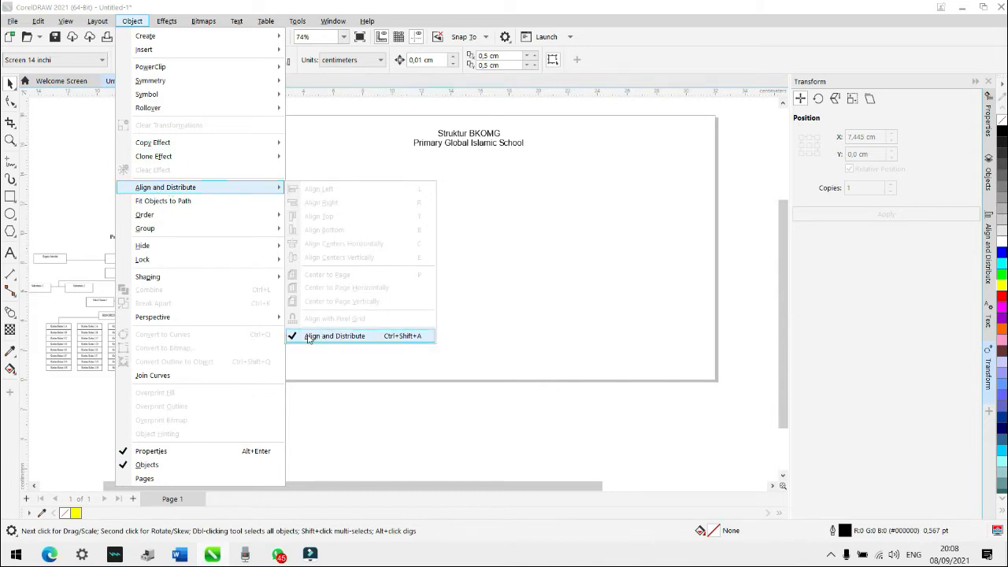
click(602, 274)
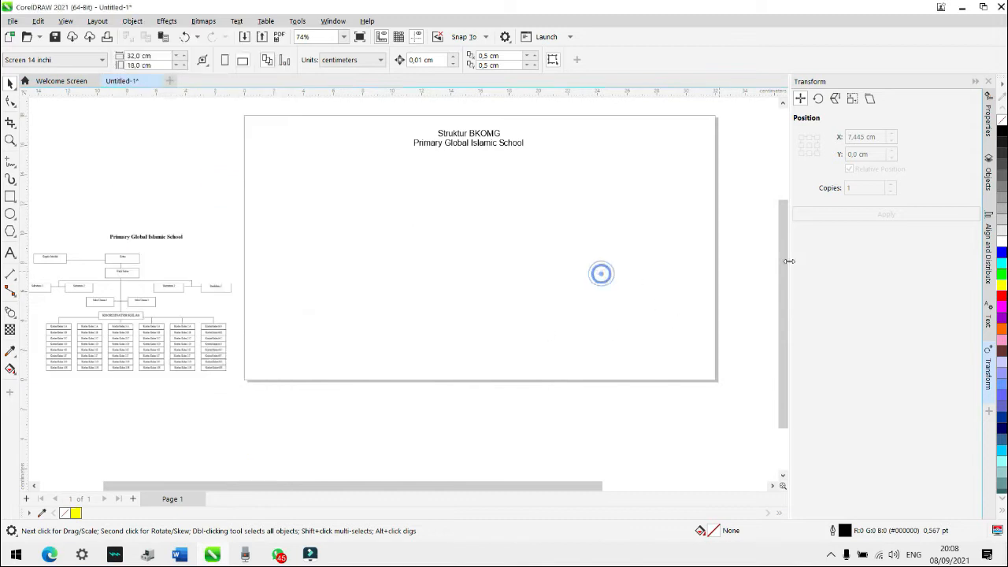
click(989, 244)
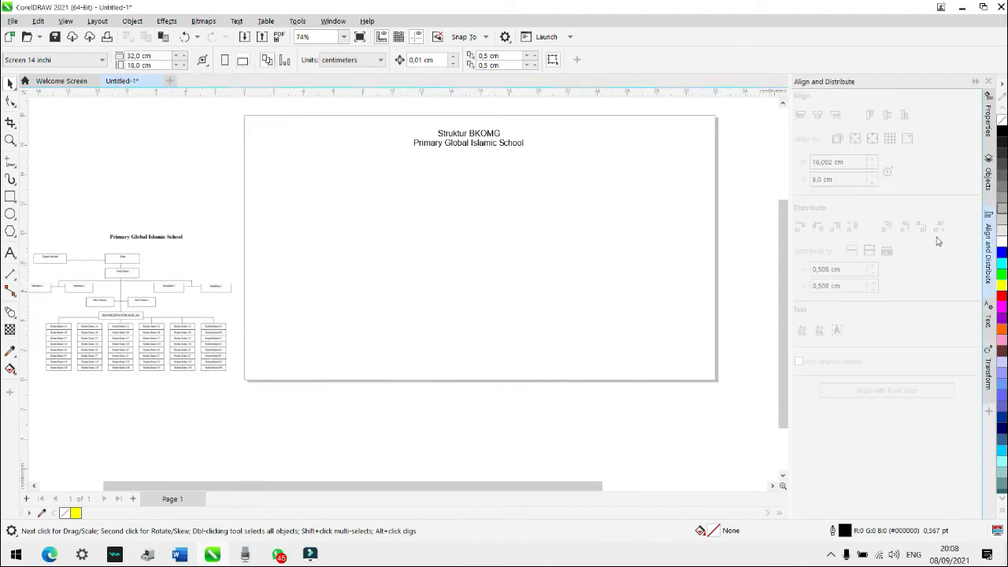
click(471, 137)
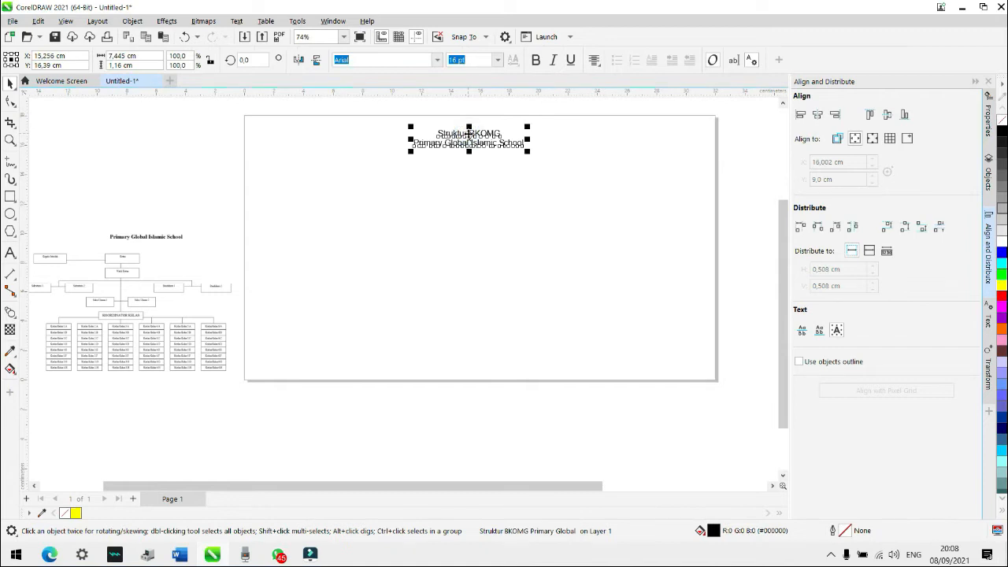
click(991, 256)
click(991, 256)
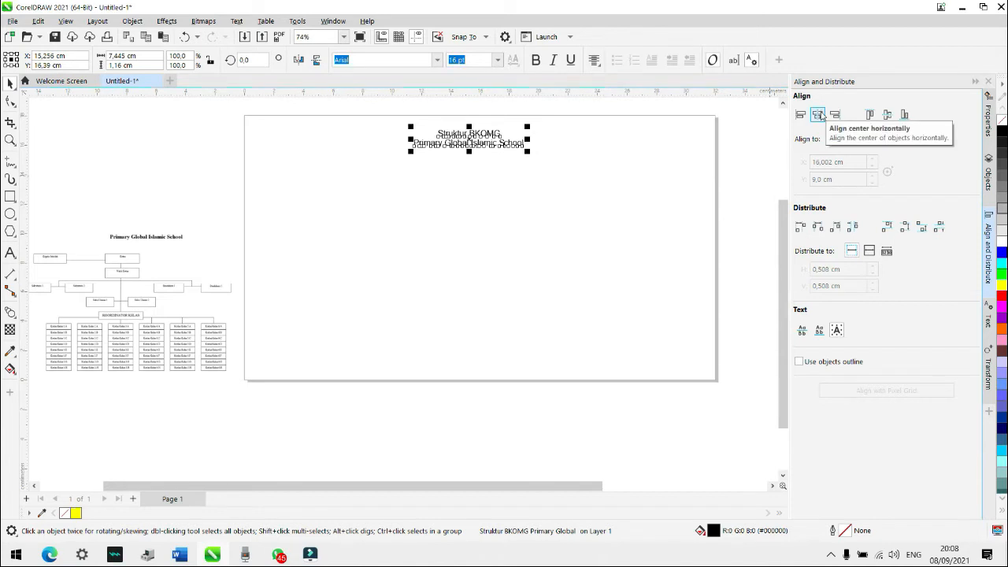
click(819, 116)
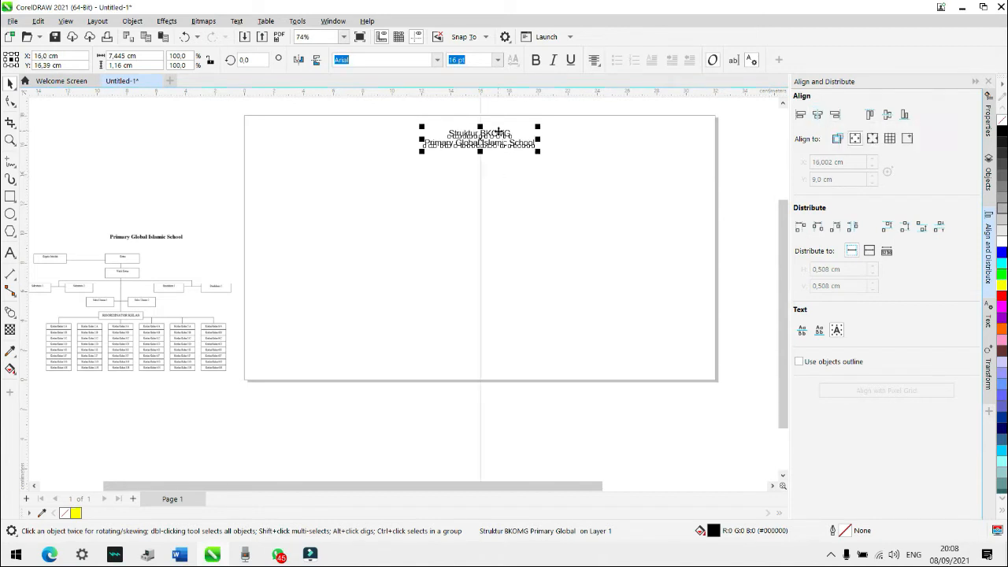
Step: Examine the title's centered placement on the page up close and from a distance
scroll(499, 132, up, 2)
scroll(467, 177, down, 2)
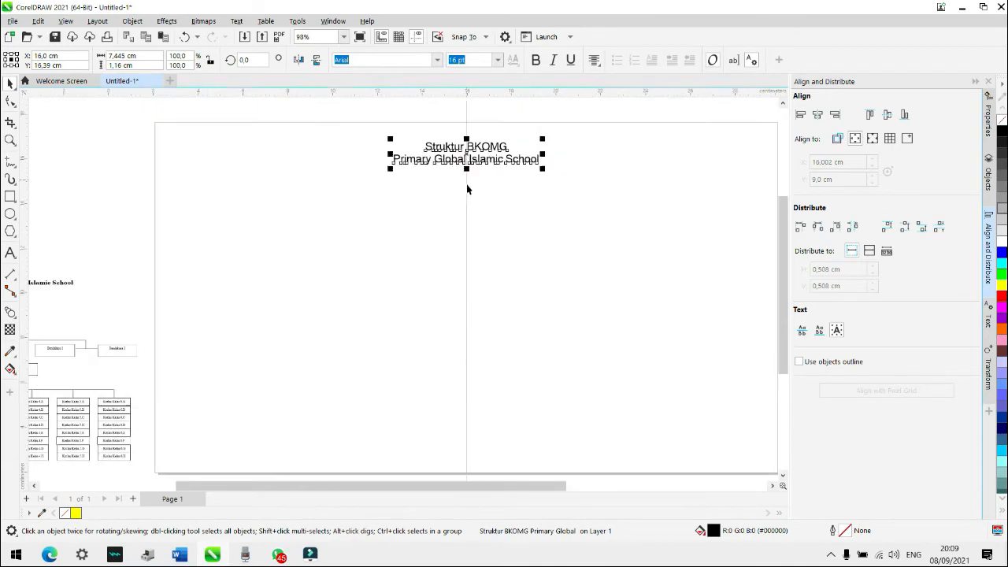
scroll(467, 183, up, 3)
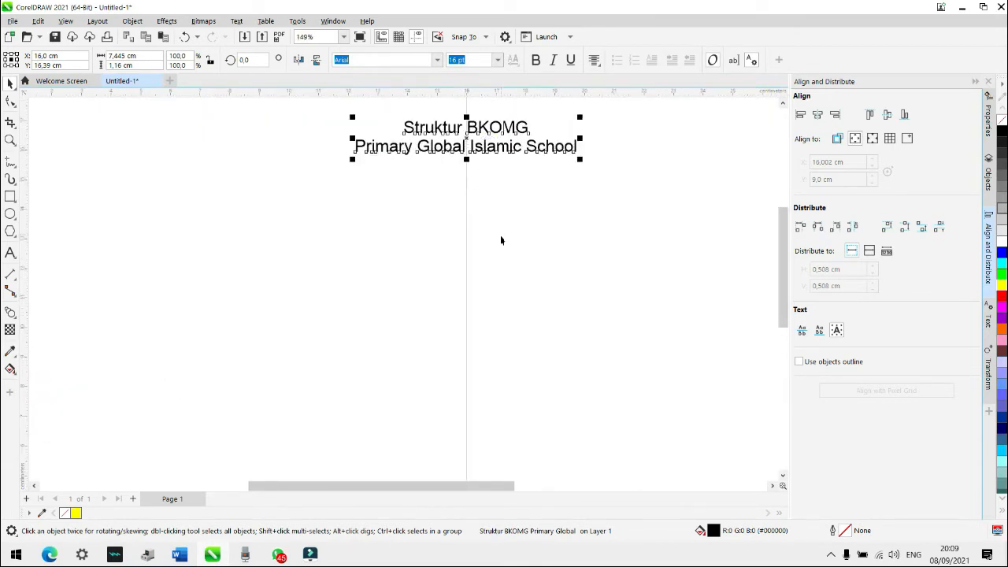
scroll(501, 239, down, 3)
scroll(489, 167, up, 2)
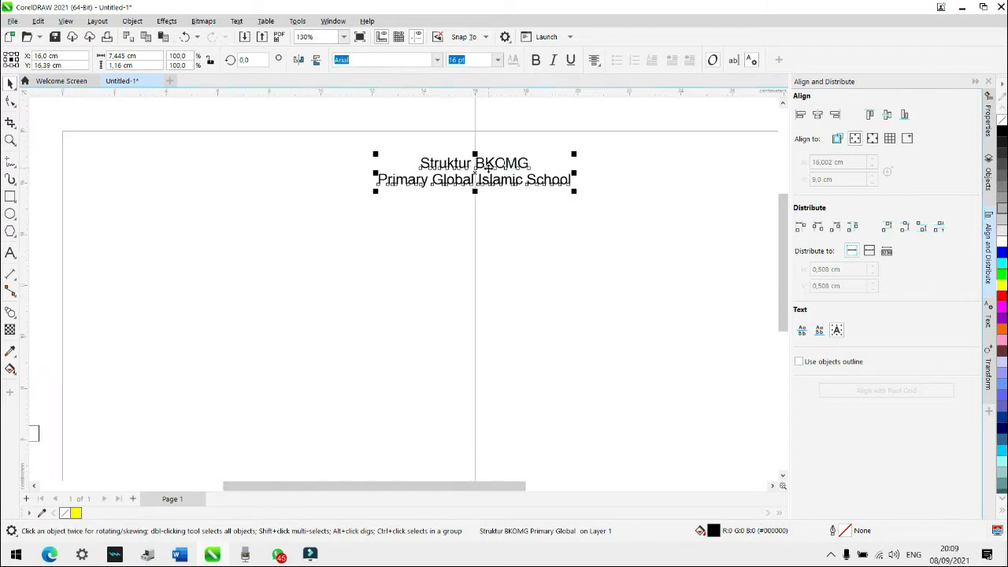
scroll(470, 349, down, 2)
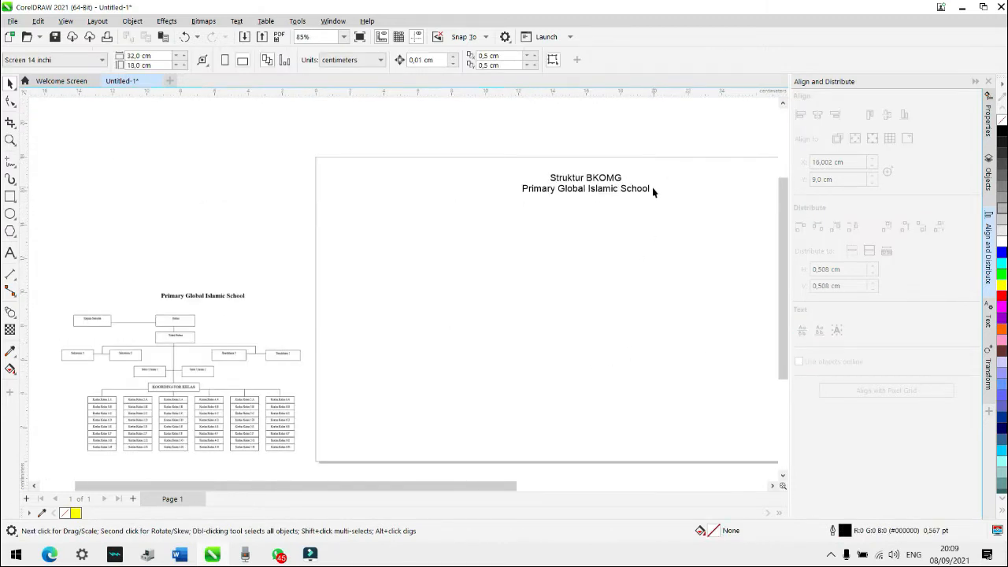
scroll(595, 215, up, 2)
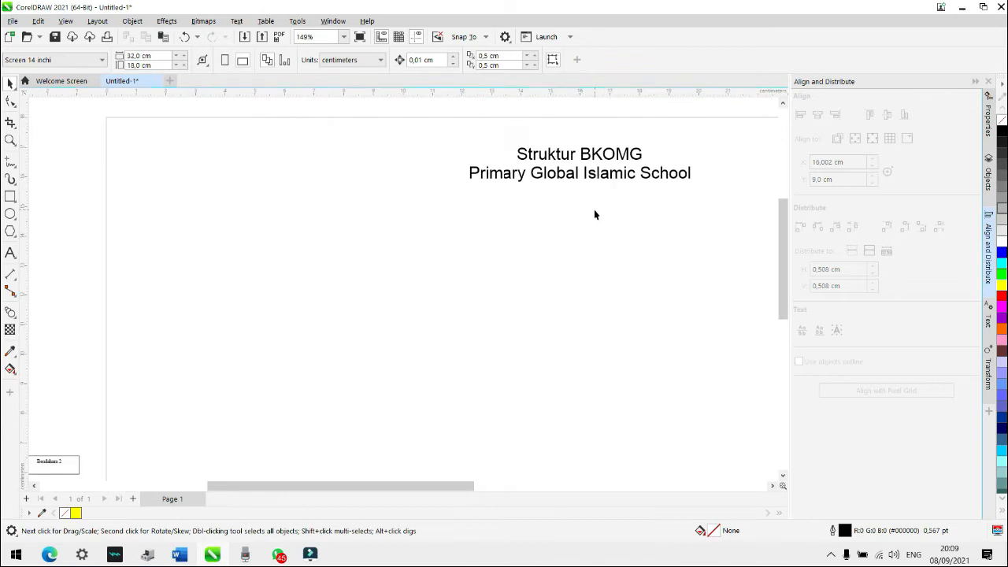
Step: Change the title's font to Montserrat
click(570, 164)
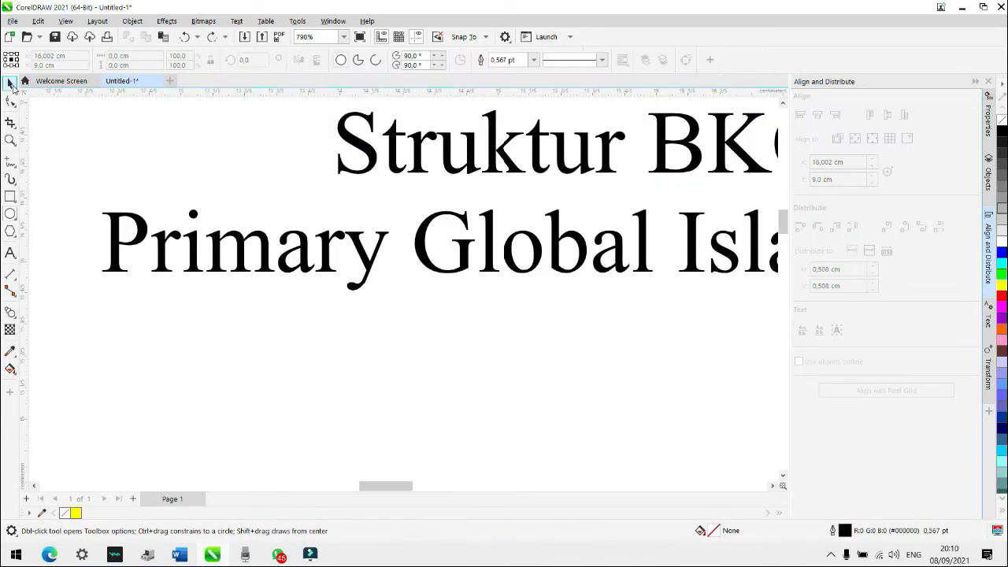
click(11, 83)
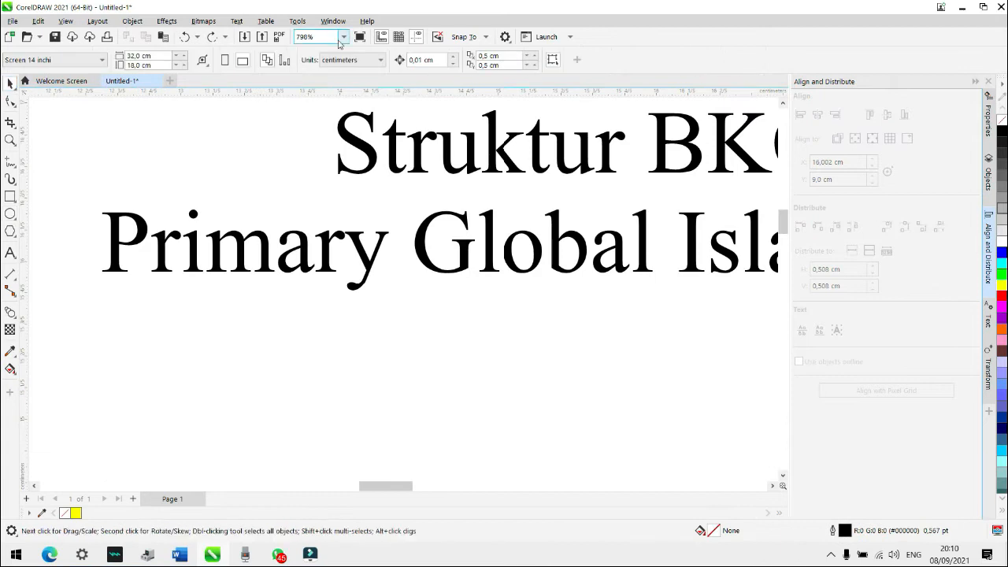
click(358, 146)
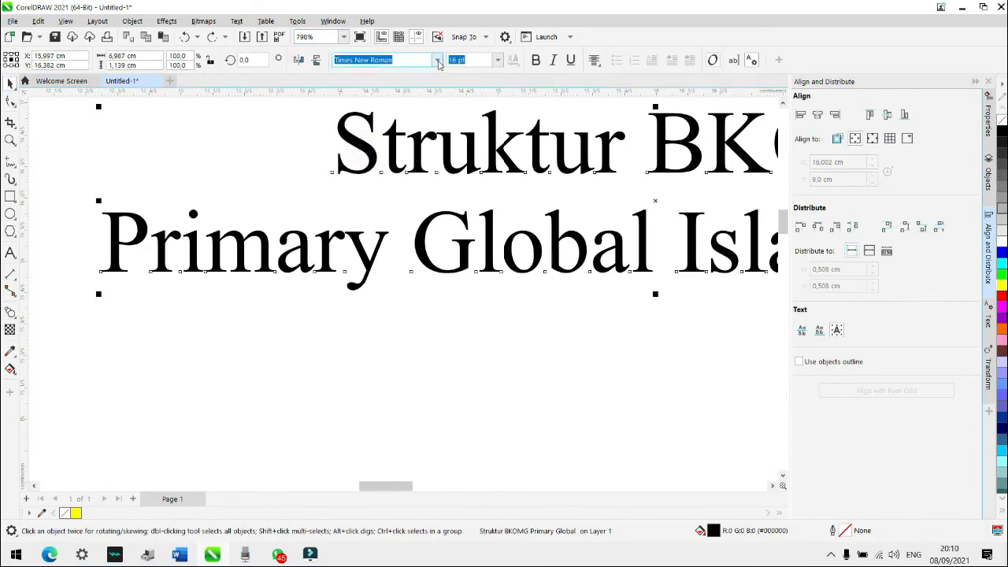
click(438, 63)
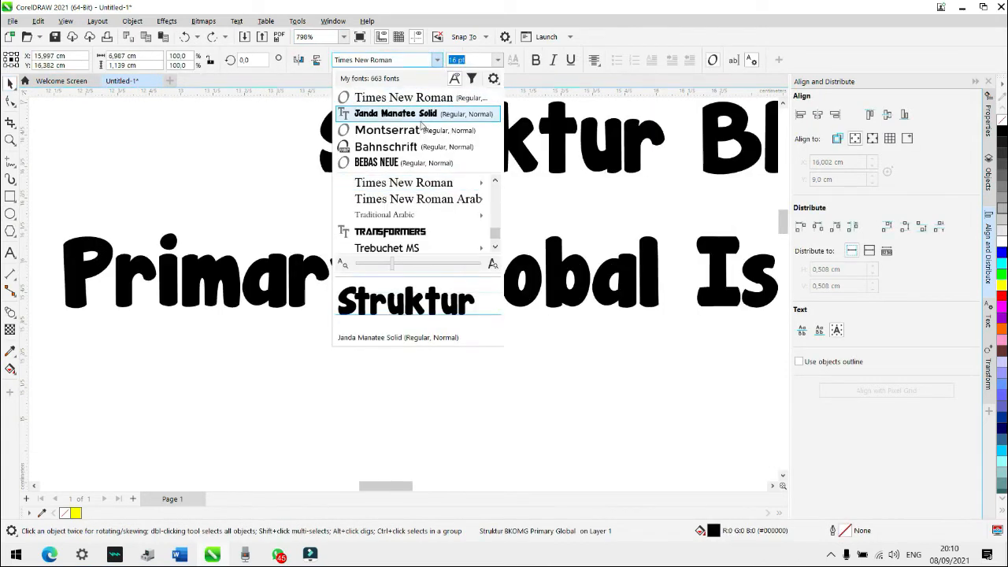
click(386, 130)
scroll(401, 244, down, 4)
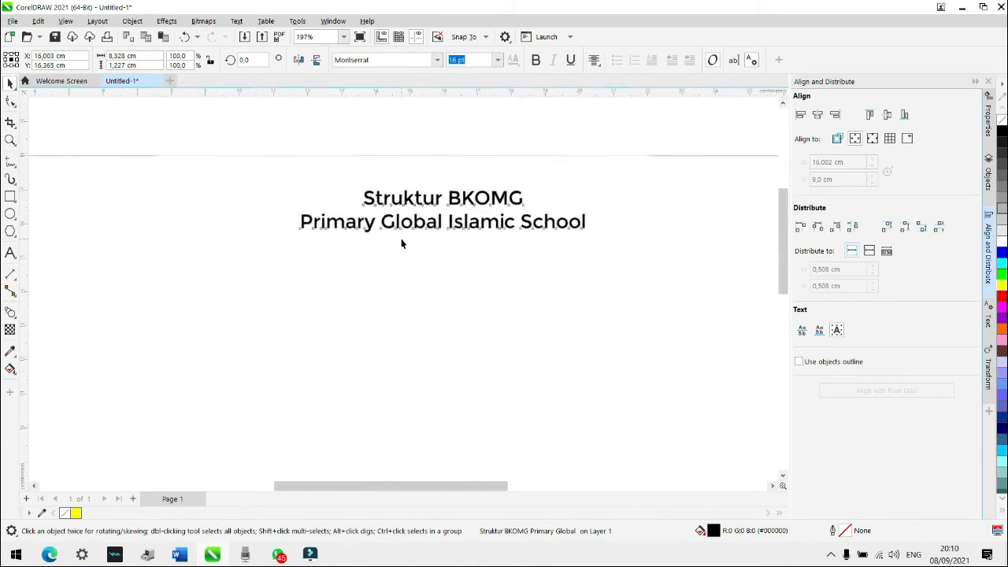
click(460, 125)
Step: Examine the reference chart's boxes and class columns and compare its size with the empty page area
scroll(403, 235, down, 4)
scroll(352, 241, up, 1)
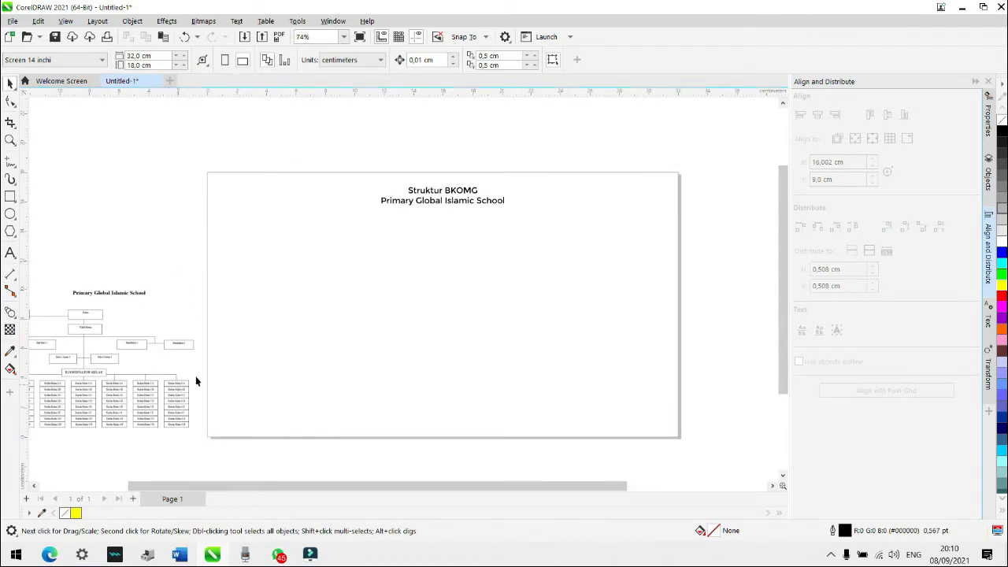
scroll(209, 374, up, 4)
scroll(116, 344, down, 2)
scroll(137, 403, up, 2)
scroll(299, 411, down, 2)
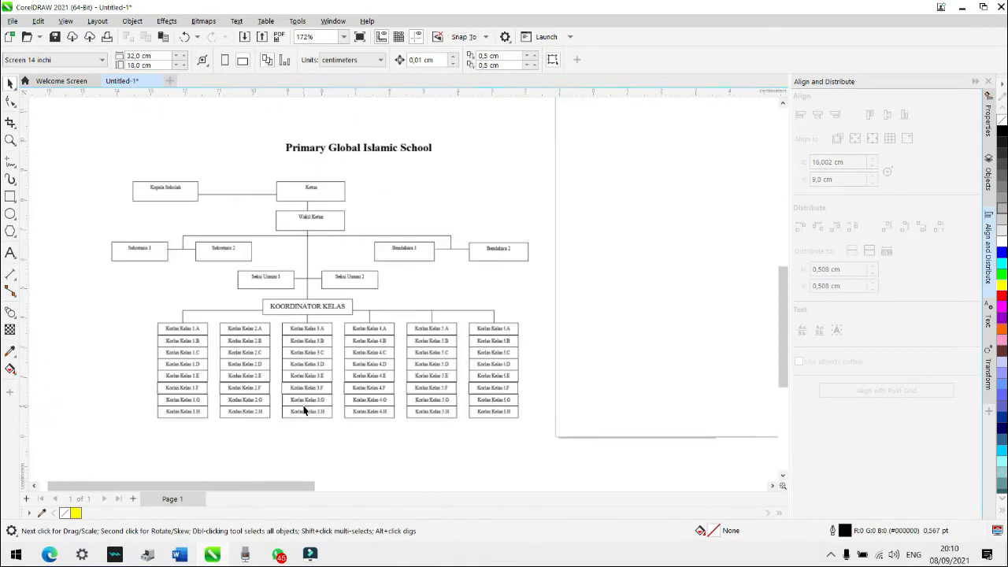
scroll(448, 378, down, 3)
scroll(590, 407, up, 1)
scroll(462, 336, down, 2)
scroll(574, 343, up, 2)
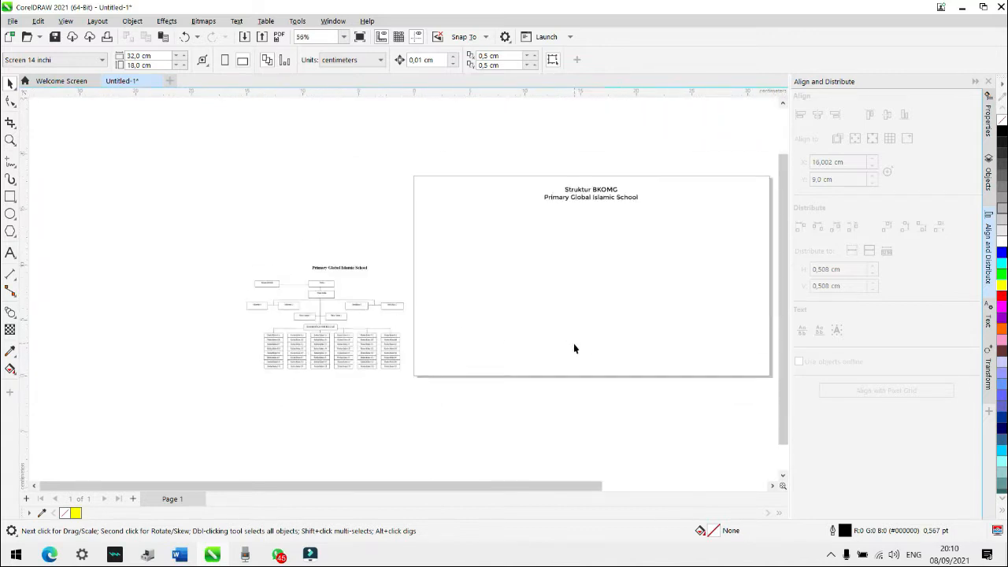
scroll(606, 336, down, 3)
scroll(684, 338, up, 1)
scroll(684, 338, up, 3)
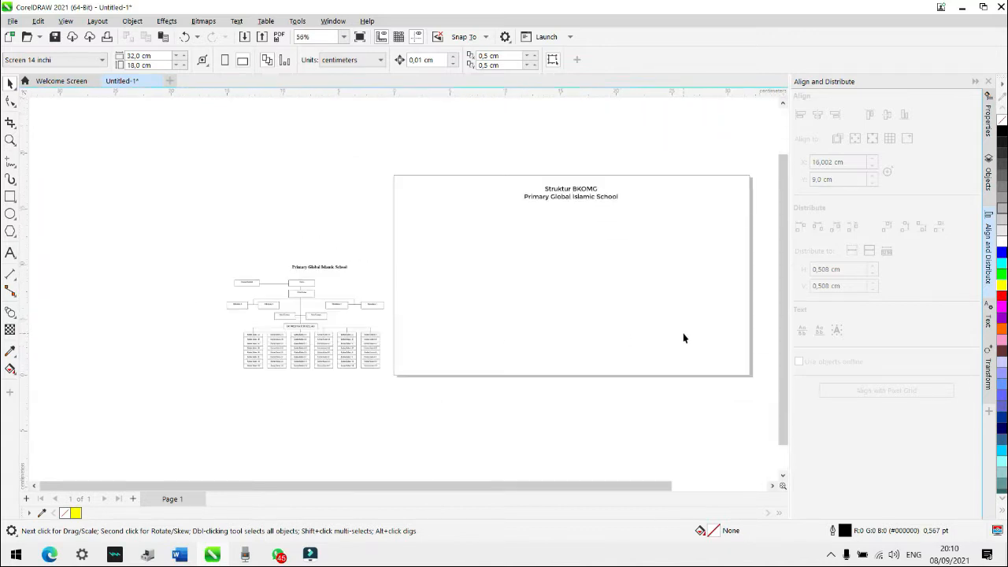
Step: Move the reference chart image onto the page and stretch it to about 30.5 × 17.3 cm so it nearly fills the page
click(171, 342)
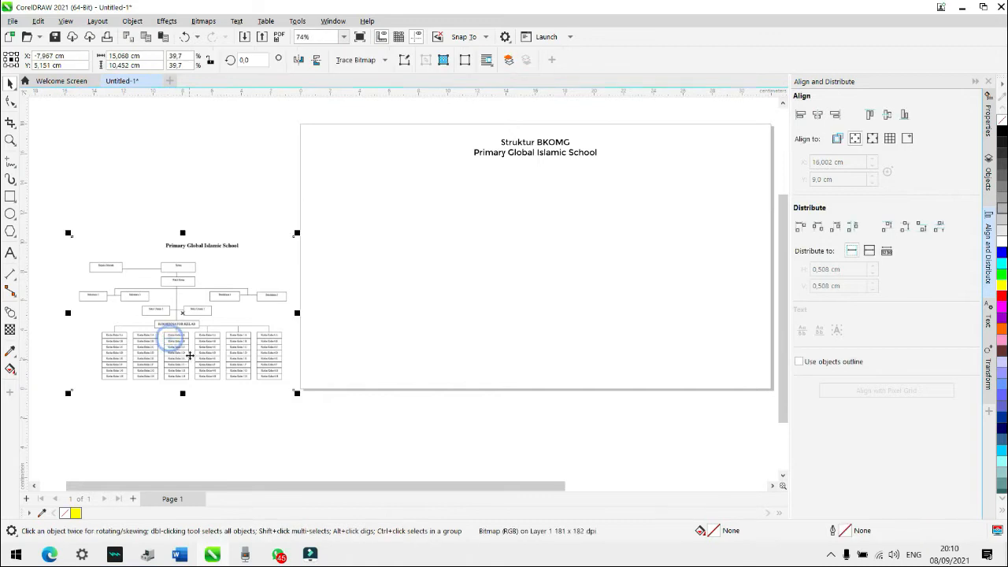
drag(193, 342, 426, 336)
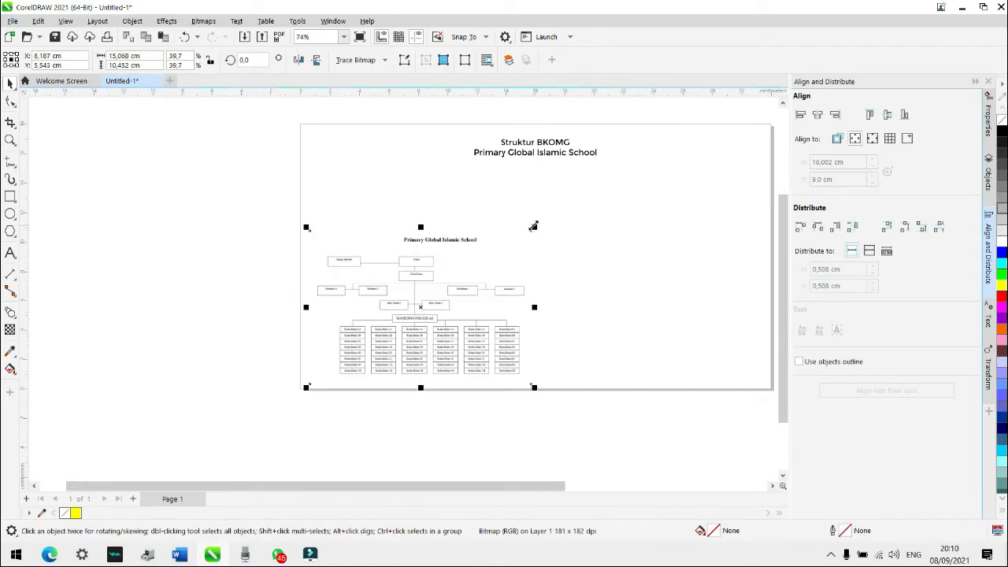
drag(534, 227, 708, 126)
scroll(464, 263, down, 1)
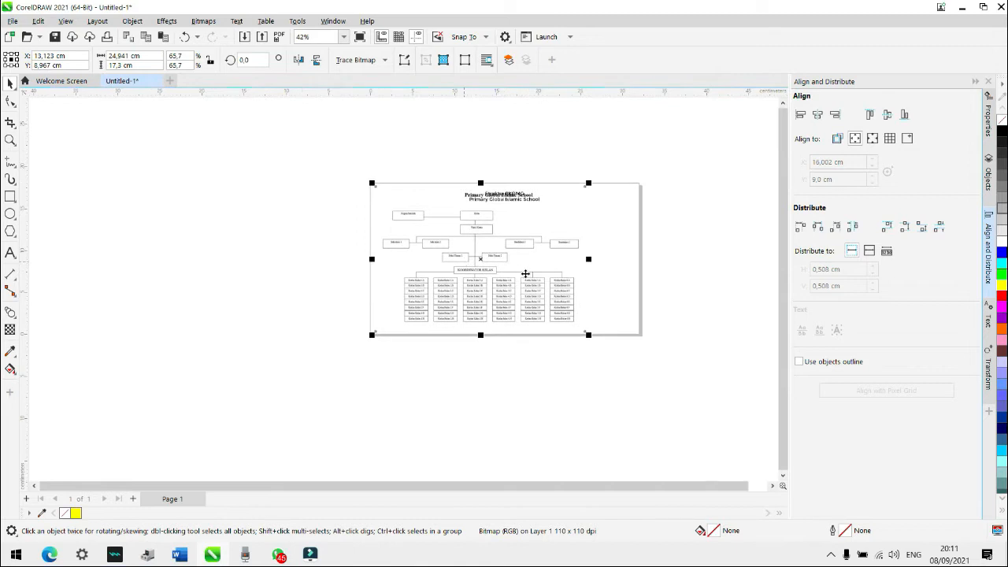
scroll(527, 275, up, 1)
drag(637, 249, 720, 248)
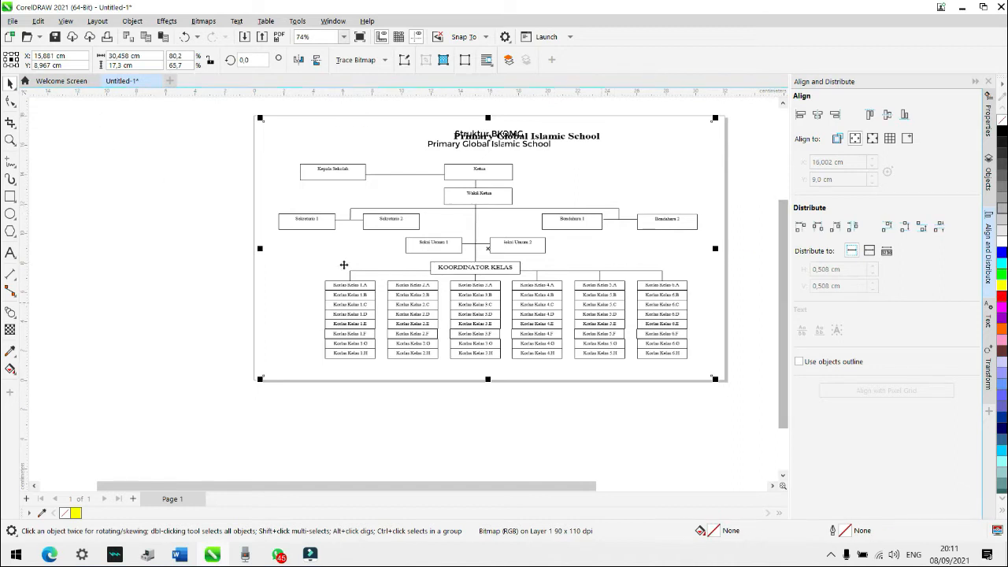
click(751, 221)
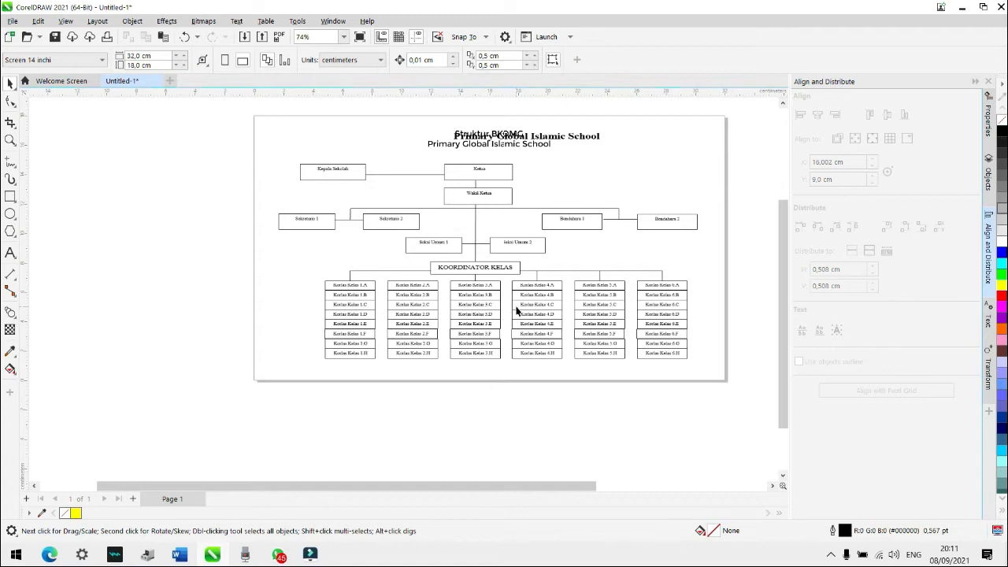
Step: Draw a rectangle about 3.41 × 0.71 cm over the reference chart's "Korlas Kelas 1.A" box
scroll(375, 337, up, 6)
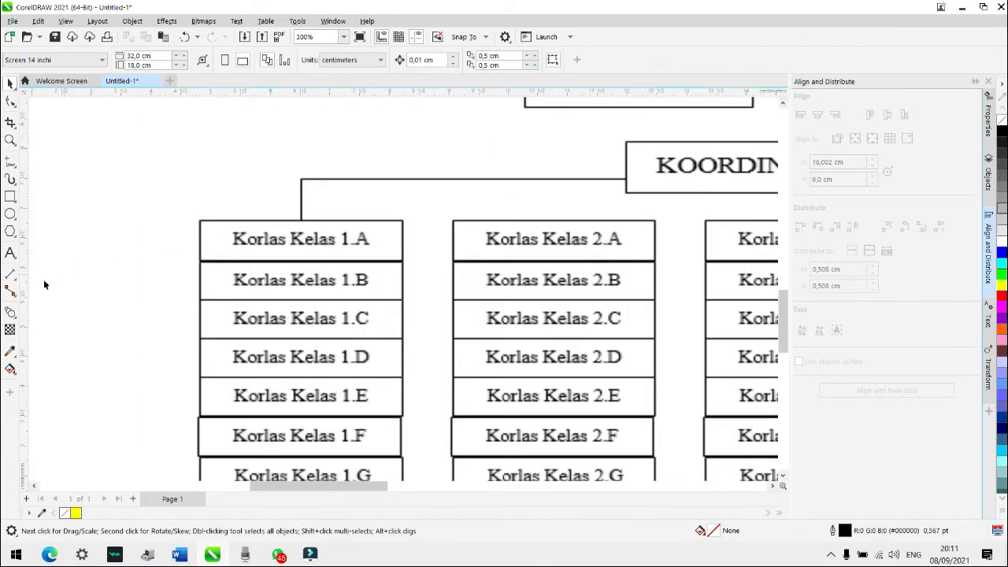
click(10, 197)
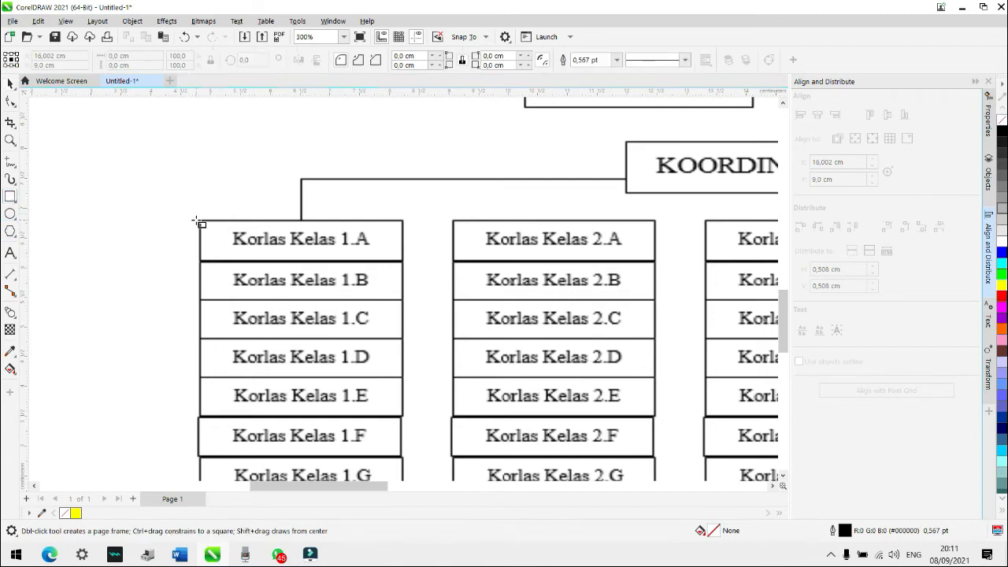
drag(199, 218, 403, 261)
scroll(354, 283, down, 5)
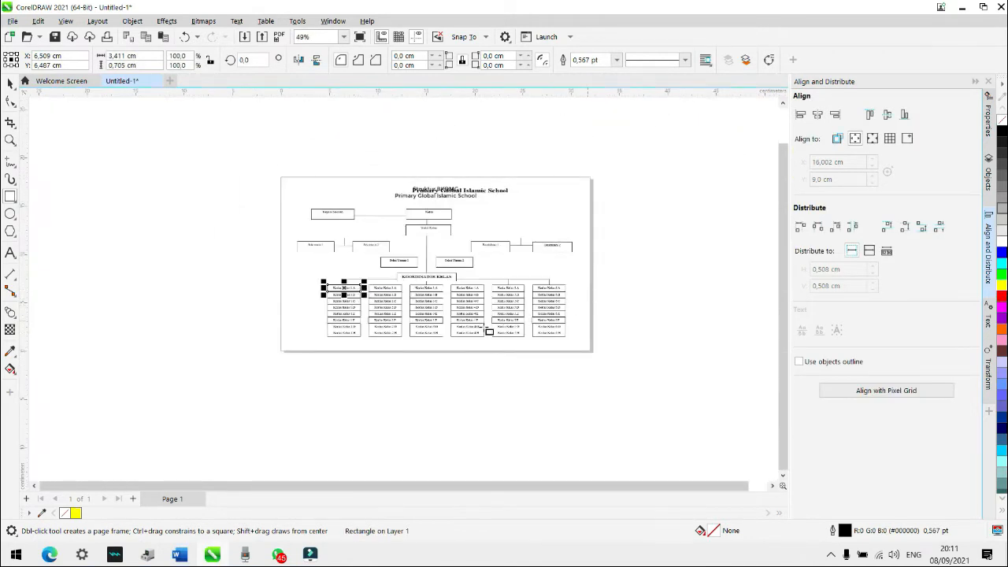
scroll(390, 298, up, 5)
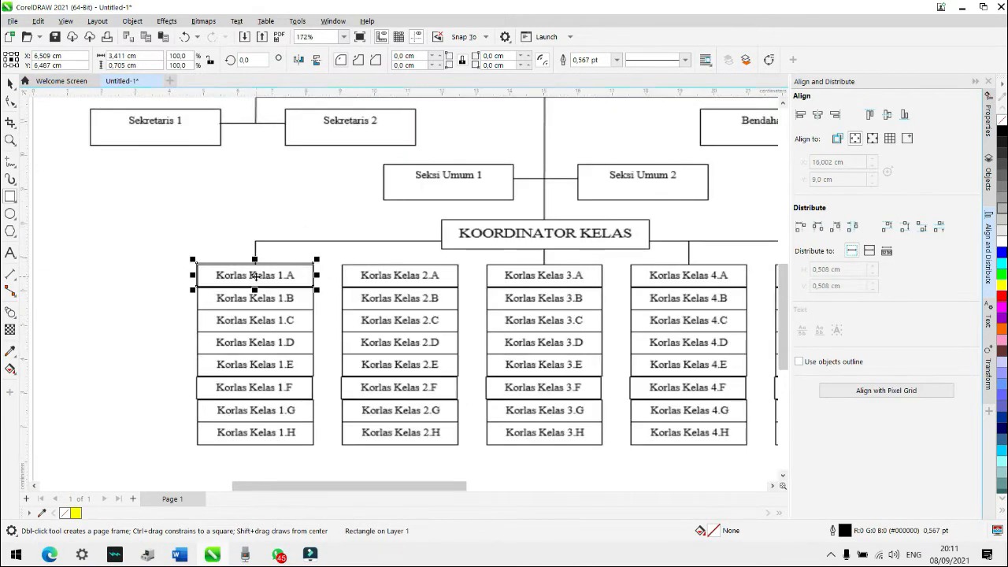
scroll(256, 276, down, 2)
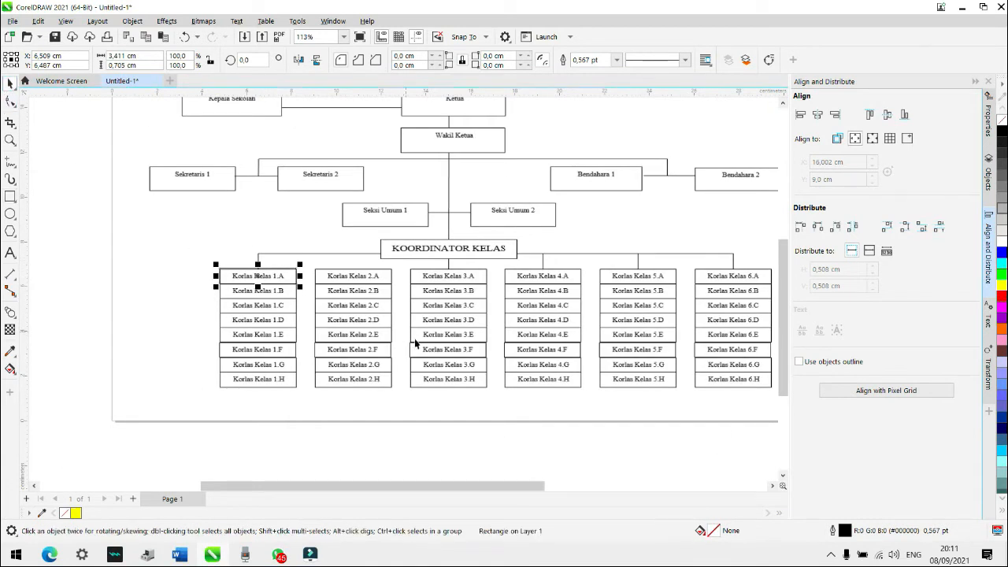
Step: Move the reference chart image off the page to its left side, leaving the traced rectangle in place
scroll(469, 367, down, 4)
click(571, 351)
drag(598, 358, 275, 362)
scroll(376, 324, up, 4)
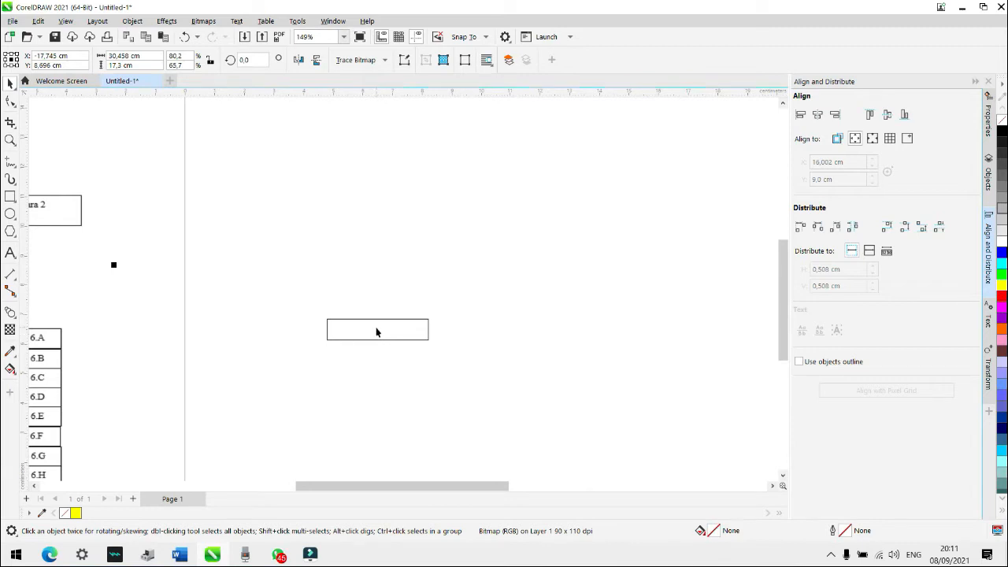
click(377, 330)
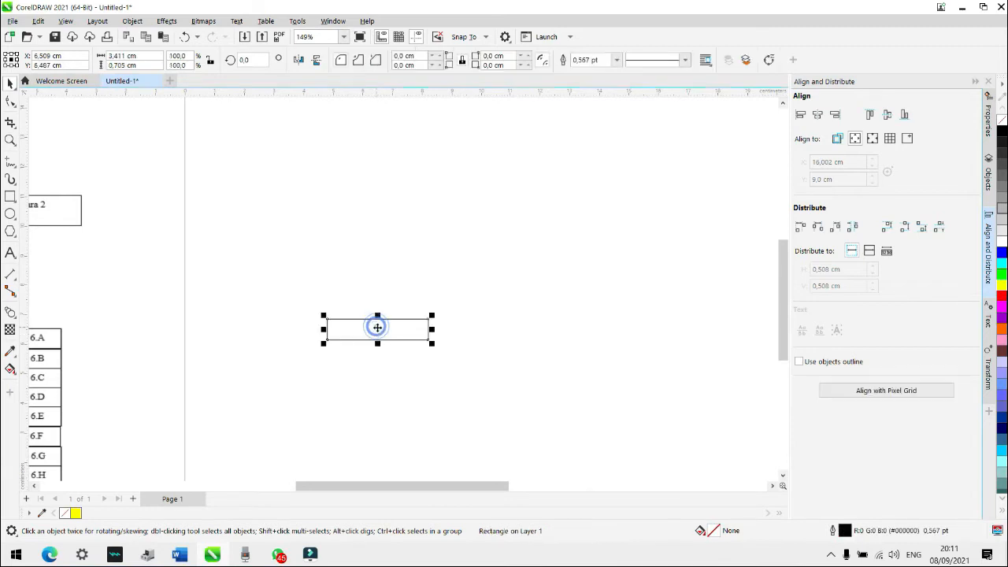
click(394, 276)
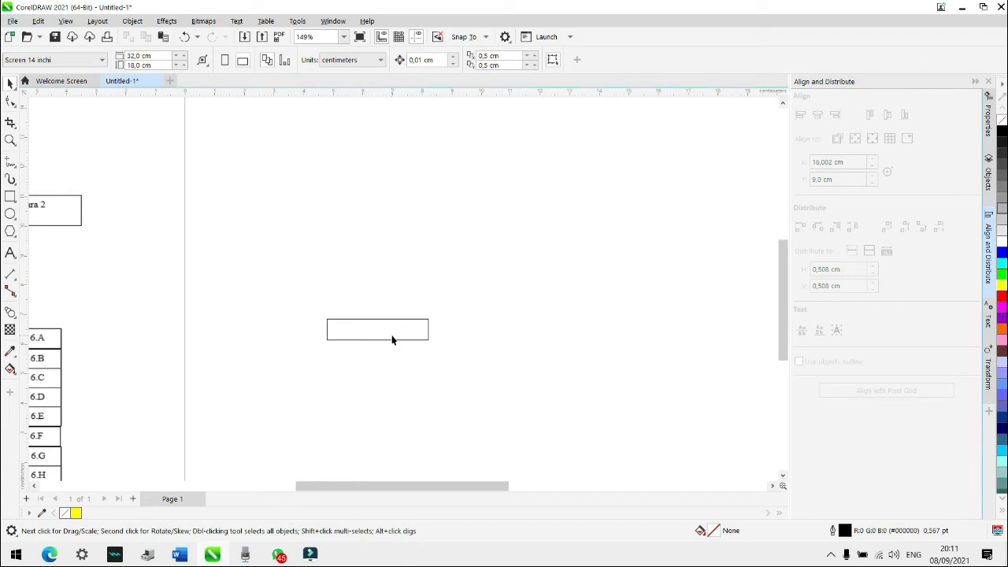
Step: Add the artistic text "Korlas Kelas 1A" just below the traced rectangle
scroll(398, 335, down, 1)
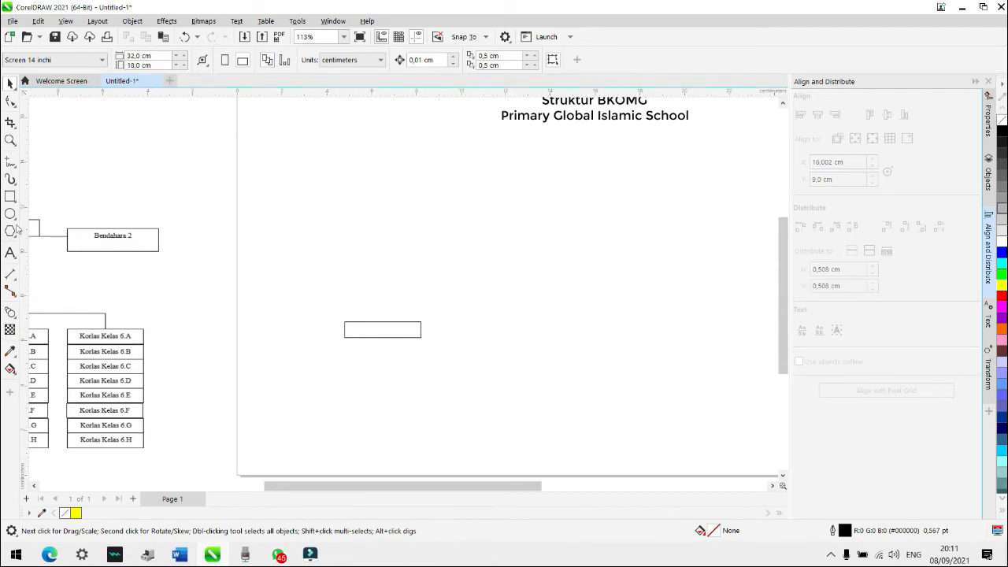
click(11, 252)
scroll(238, 341, down, 1)
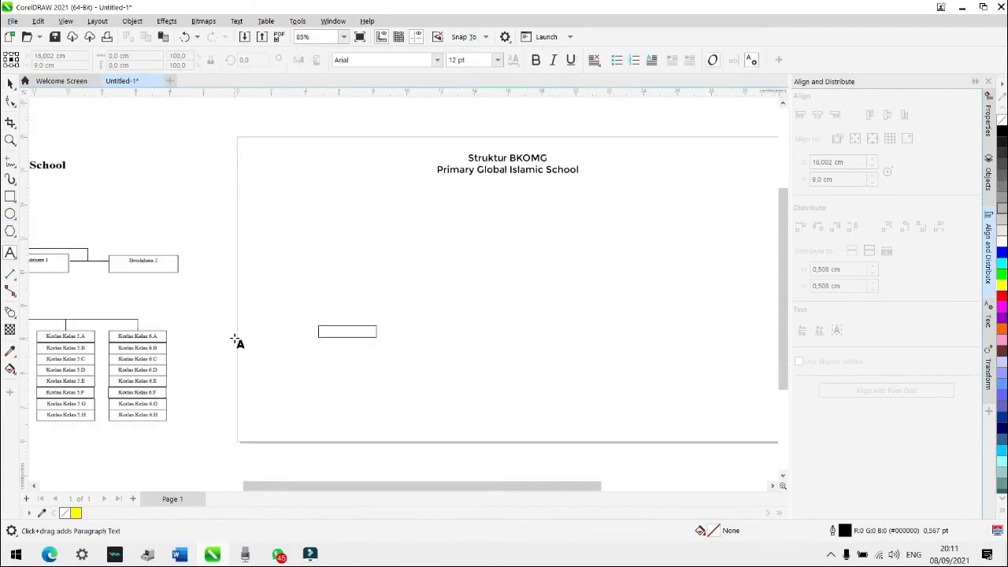
scroll(238, 340, up, 1)
click(352, 384)
text(Korlas )
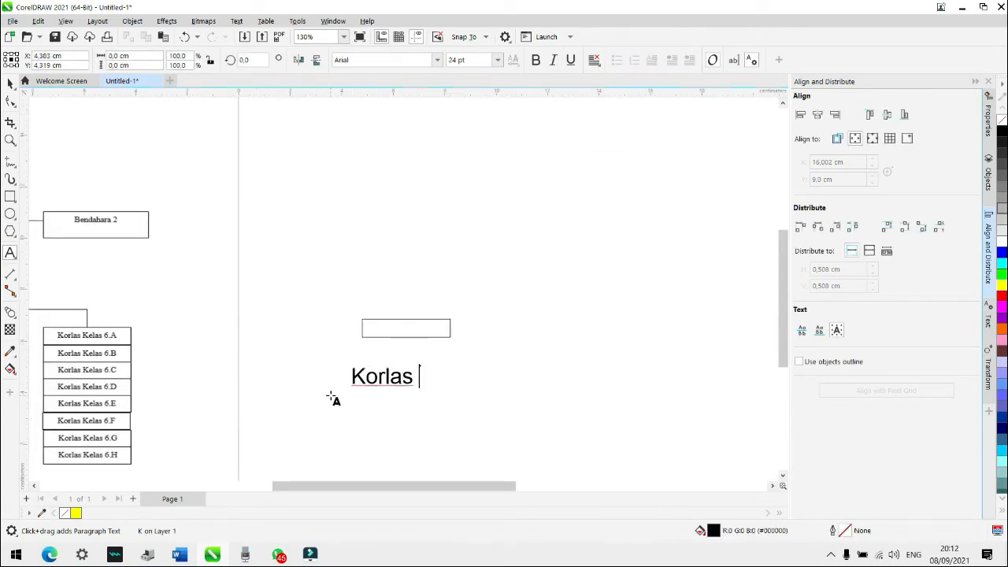
text(Kelas 1)
key(Escape)
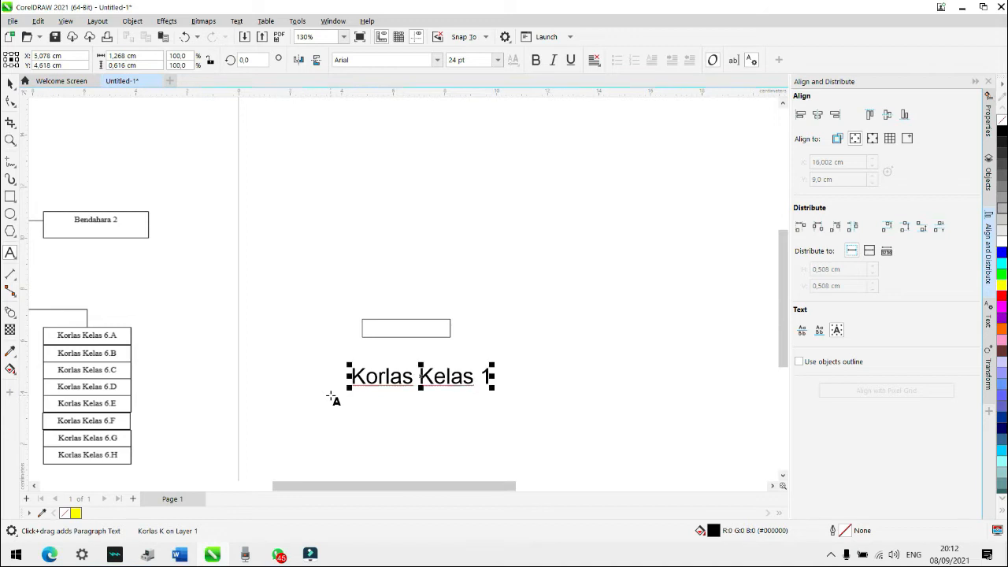
text(A)
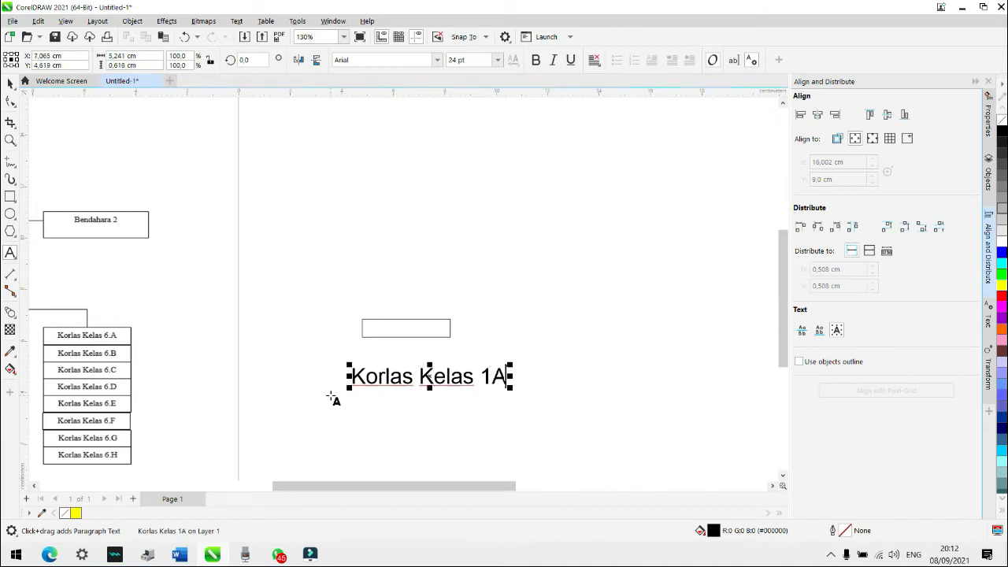
key(BackSpace)
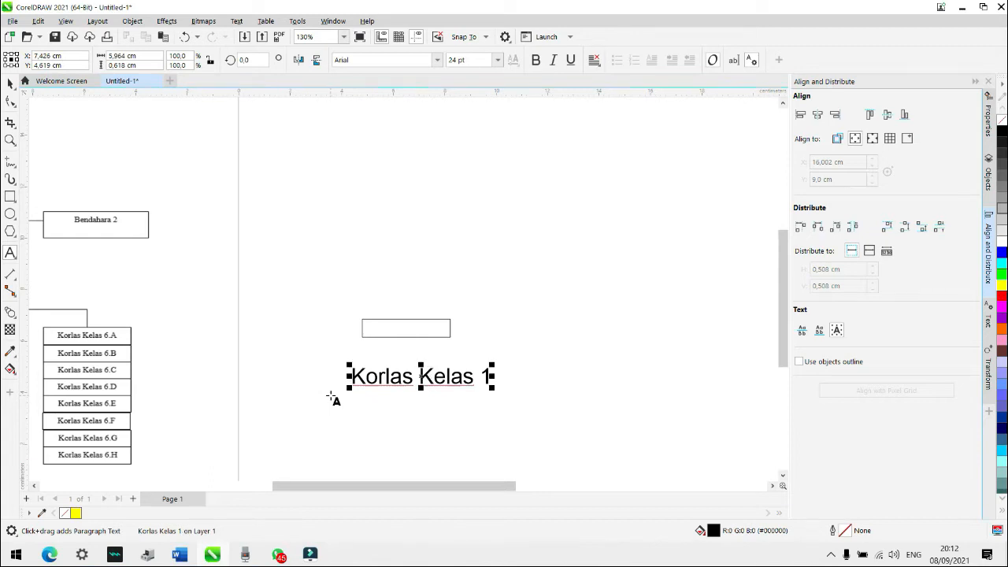
text(A)
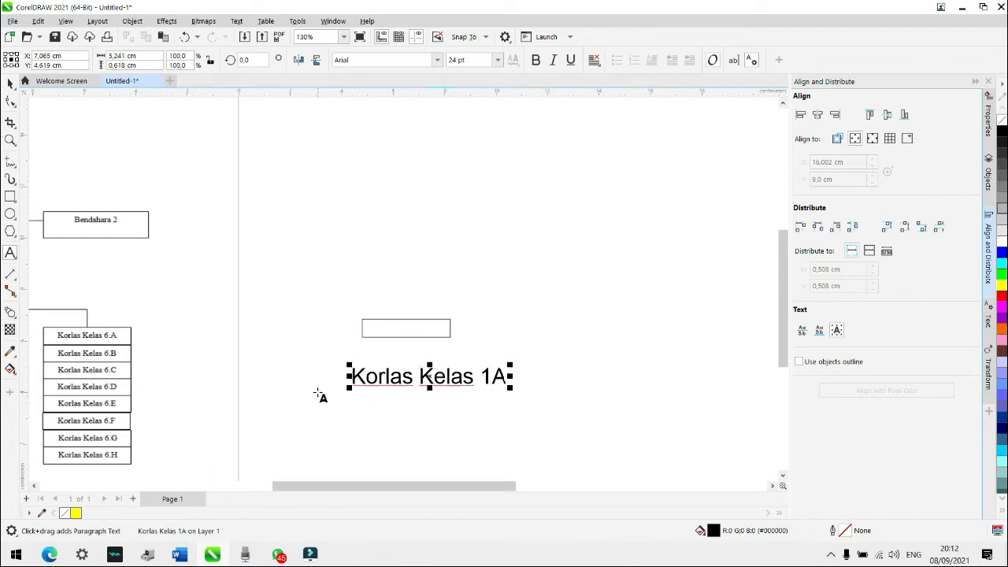
Step: Check the class labels in the reference chart and correct the new label to "Korlas Kelas 1.A"
scroll(29, 294, down, 2)
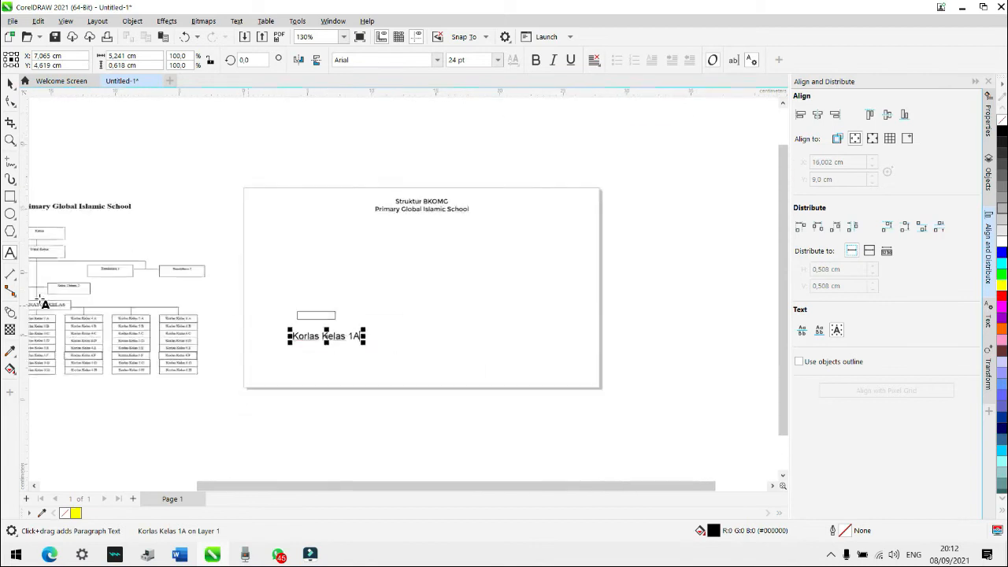
scroll(158, 273, up, 5)
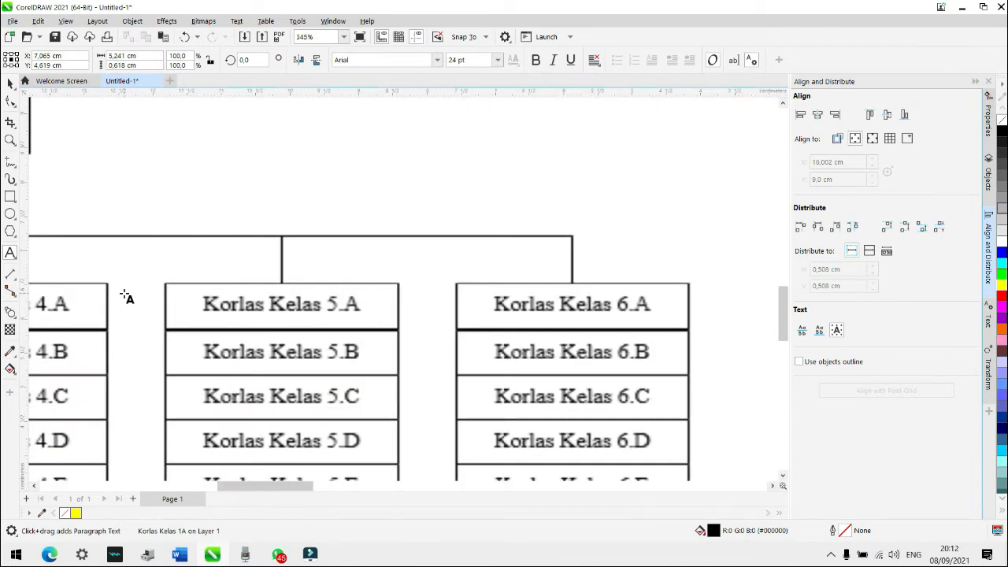
scroll(126, 296, down, 4)
scroll(378, 371, up, 3)
click(412, 281)
text(.)
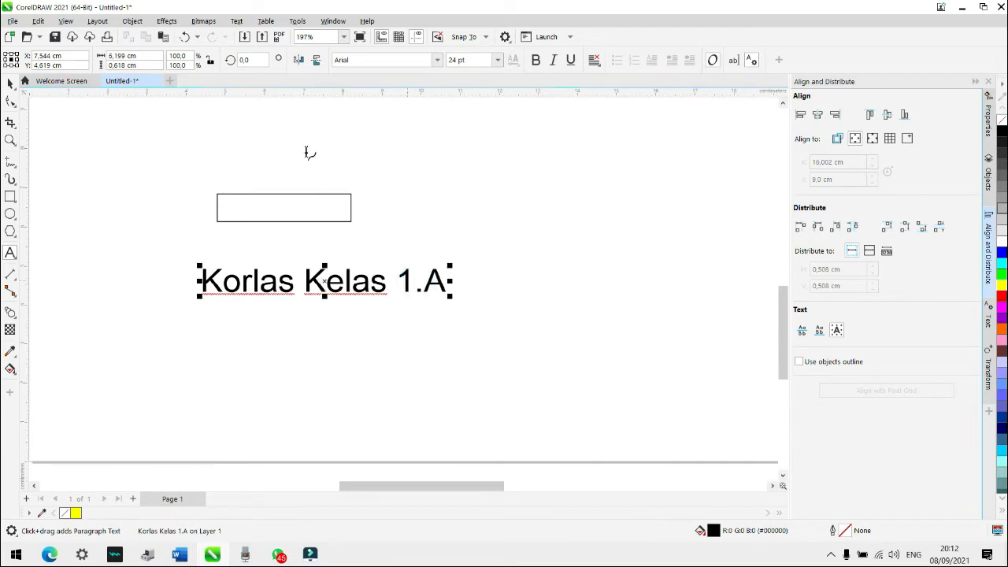
Step: Reduce the "Korlas Kelas 1.A" label to 6 pt and move it inside the rectangle
click(10, 82)
scroll(297, 307, down, 2)
scroll(346, 301, up, 2)
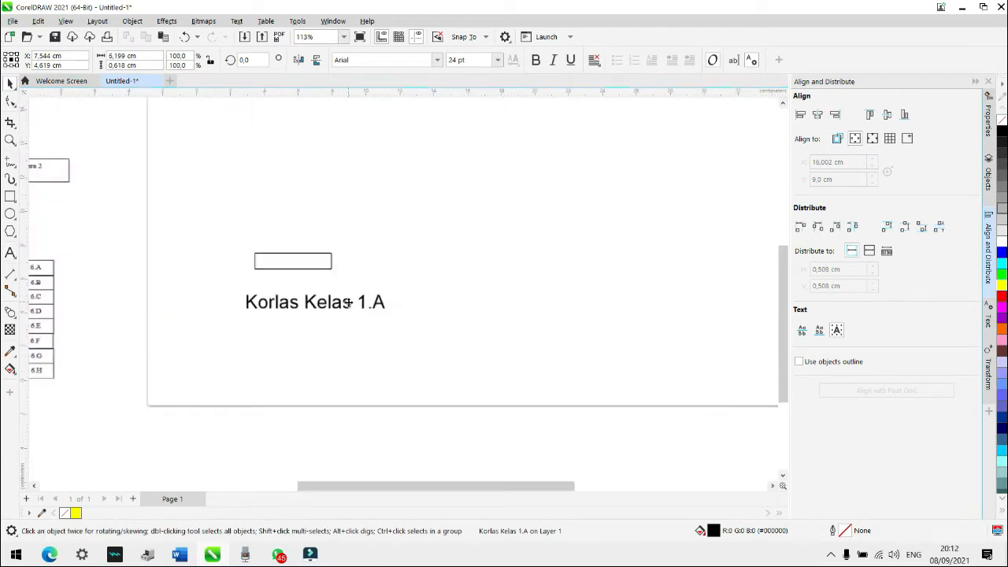
click(498, 62)
click(484, 72)
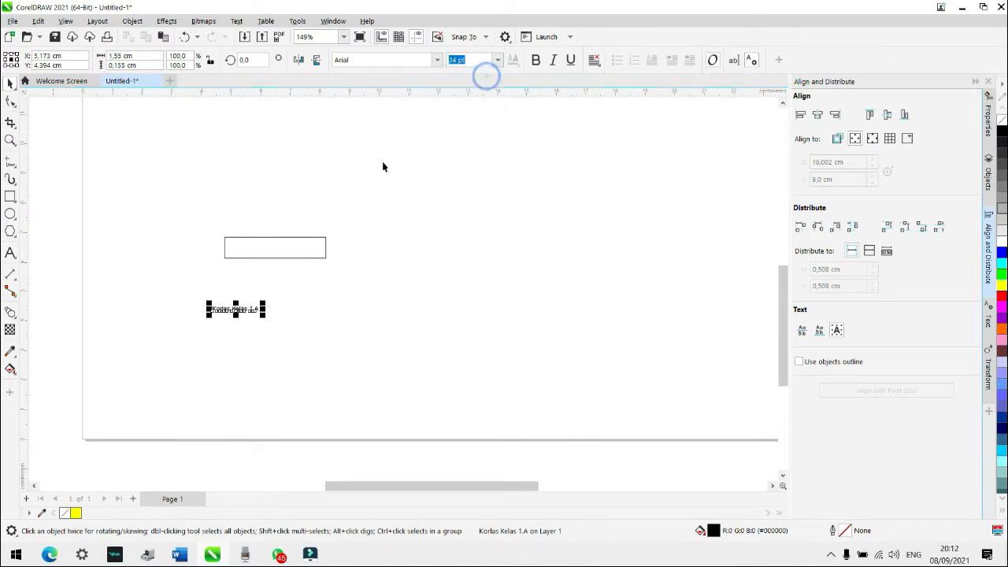
drag(237, 309, 277, 249)
Step: Set the label to 9 pt Montserrat and reposition it near the middle of its rectangle
scroll(274, 246, up, 2)
click(498, 61)
click(497, 61)
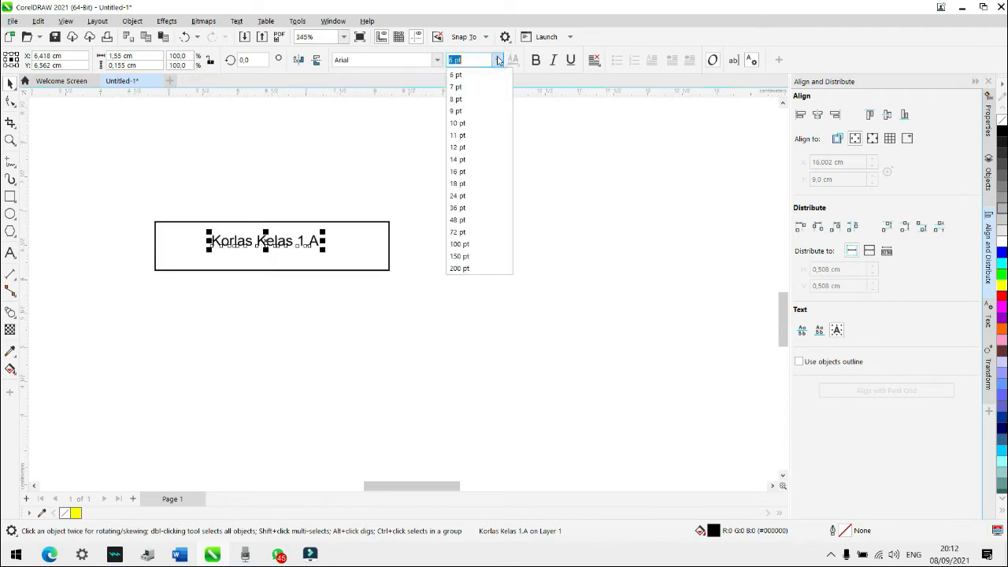
click(477, 112)
drag(293, 240, 285, 246)
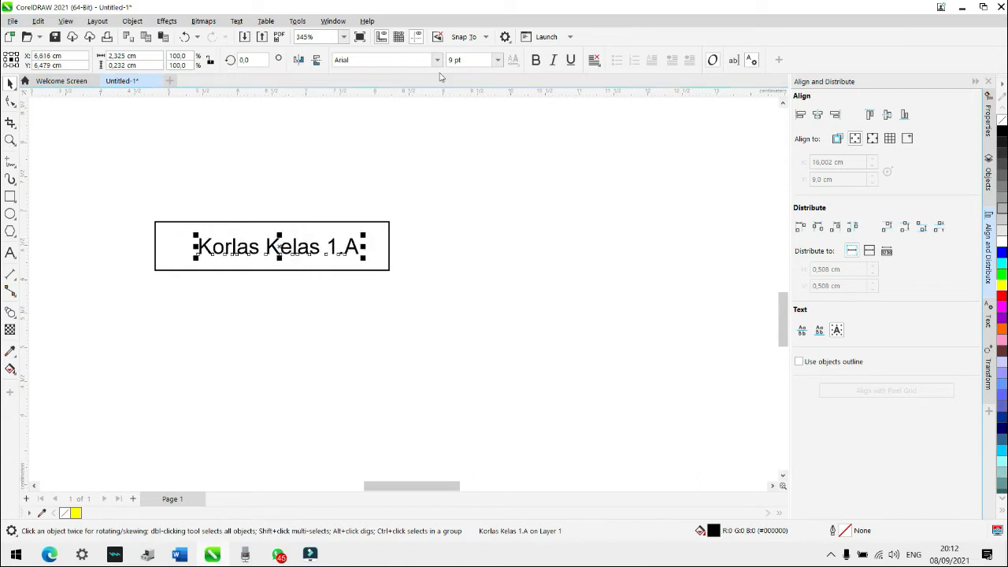
click(437, 60)
click(416, 97)
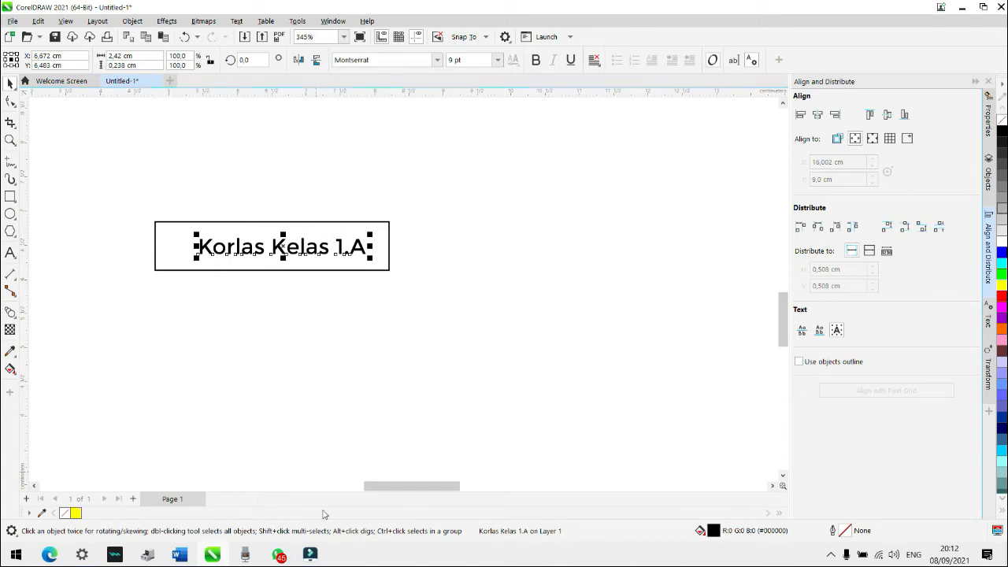
Step: Align the "Korlas Kelas 1.A" label and its rectangle on their horizontal centers
key(shift+c)
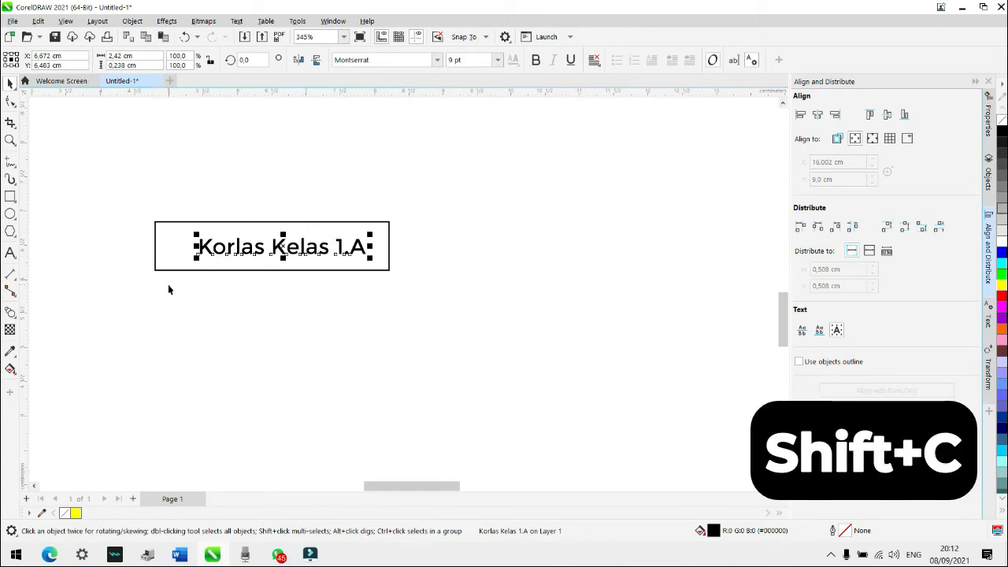
shift+click(167, 241)
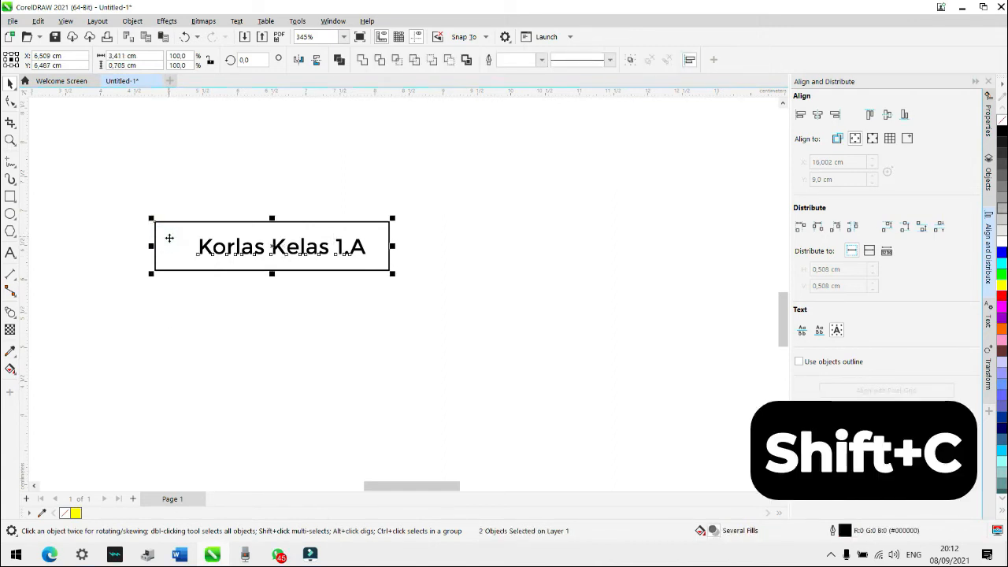
key(c)
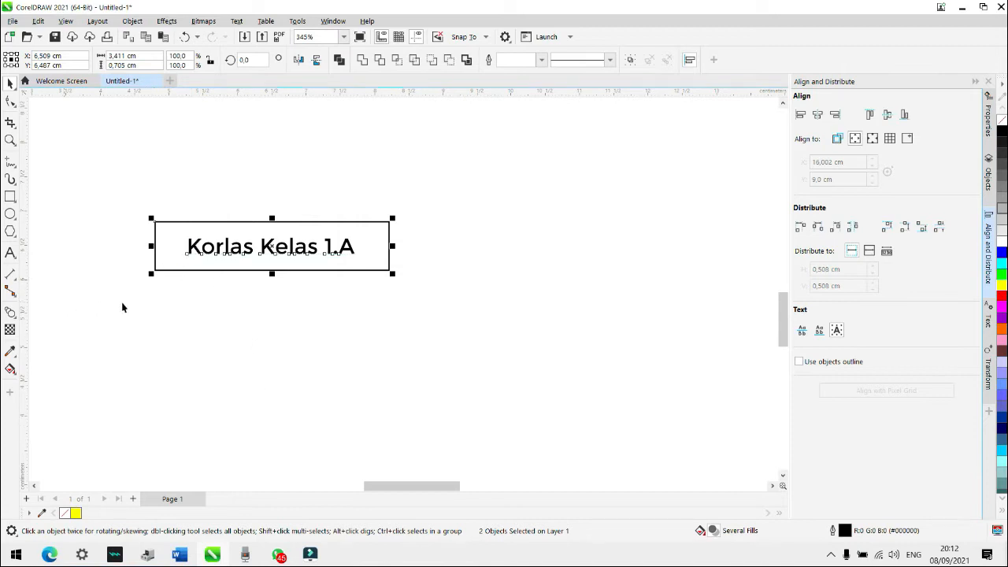
scroll(308, 284, down, 3)
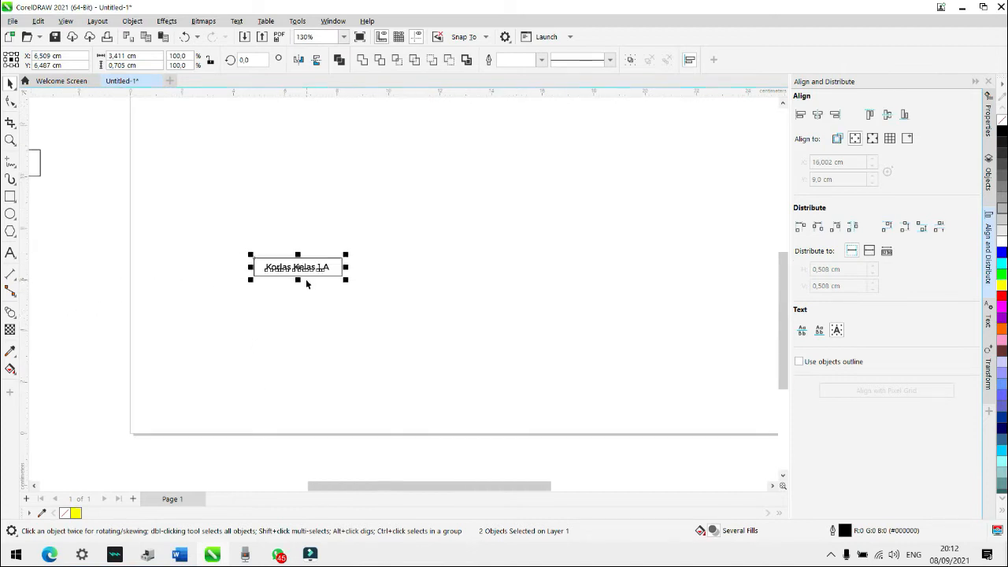
click(70, 190)
Step: Examine the labelled box's size and placement on the page beside the reference chart's class columns
scroll(308, 263, down, 3)
scroll(312, 266, up, 6)
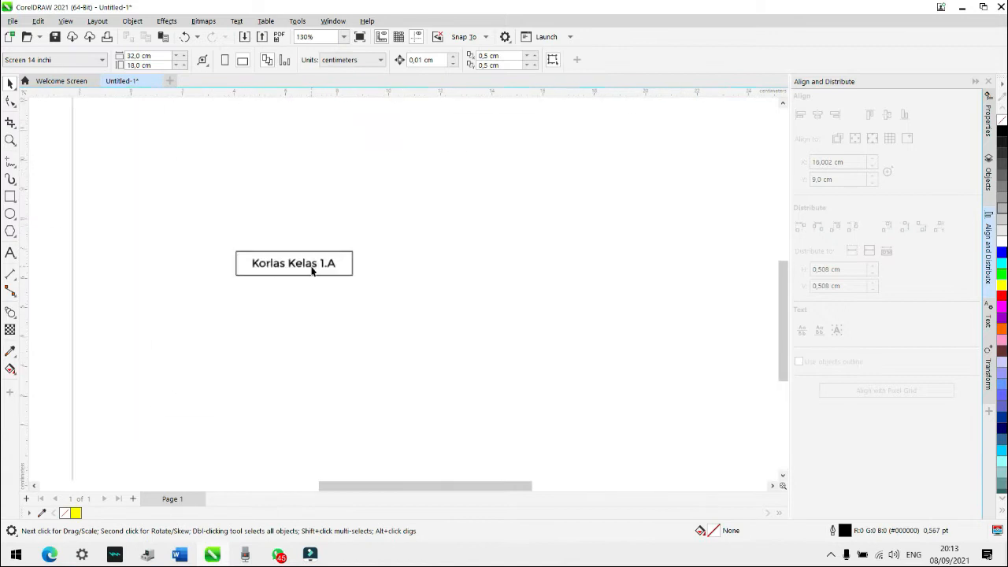
scroll(285, 286, down, 5)
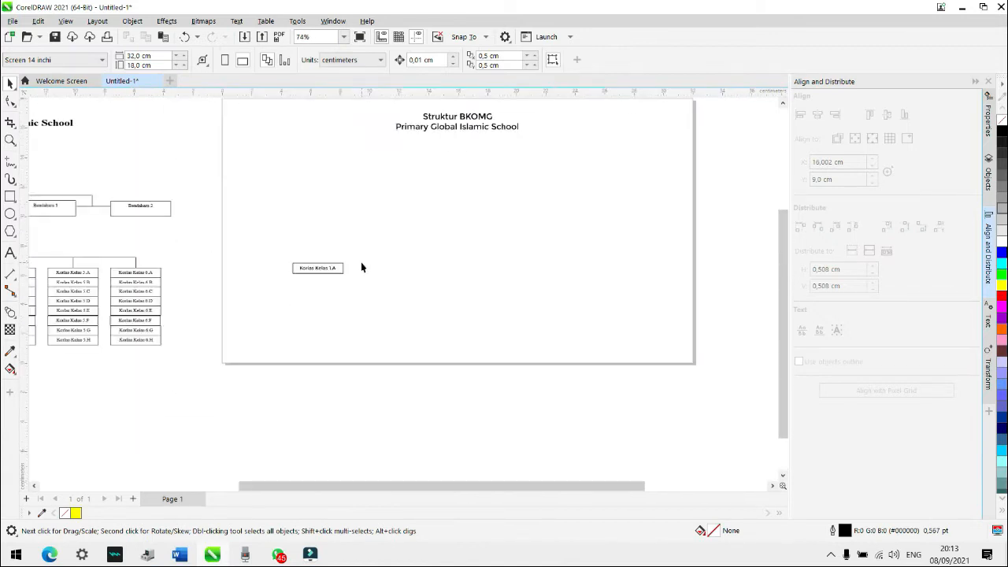
scroll(358, 267, up, 2)
scroll(430, 270, down, 3)
scroll(430, 266, up, 3)
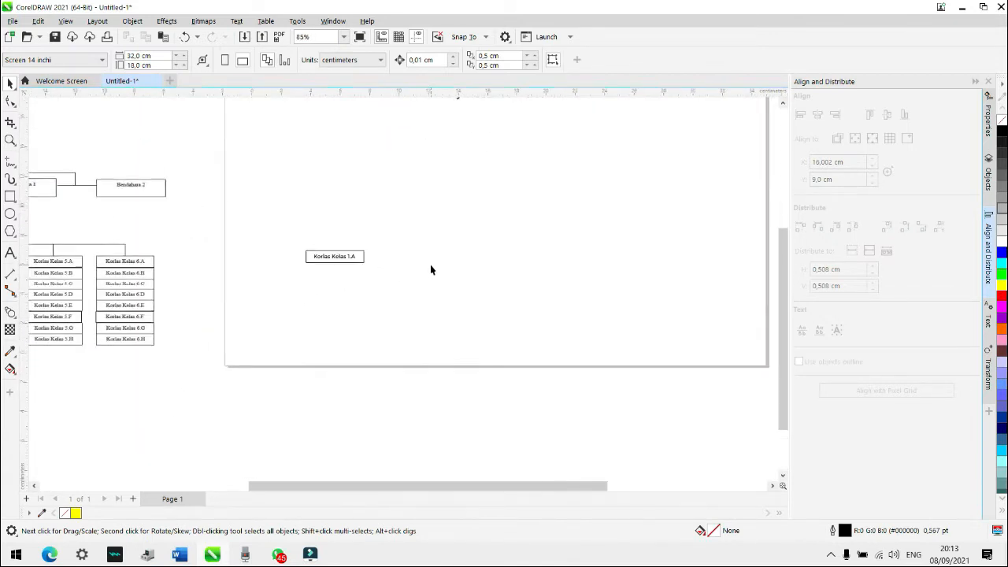
drag(162, 213, 435, 267)
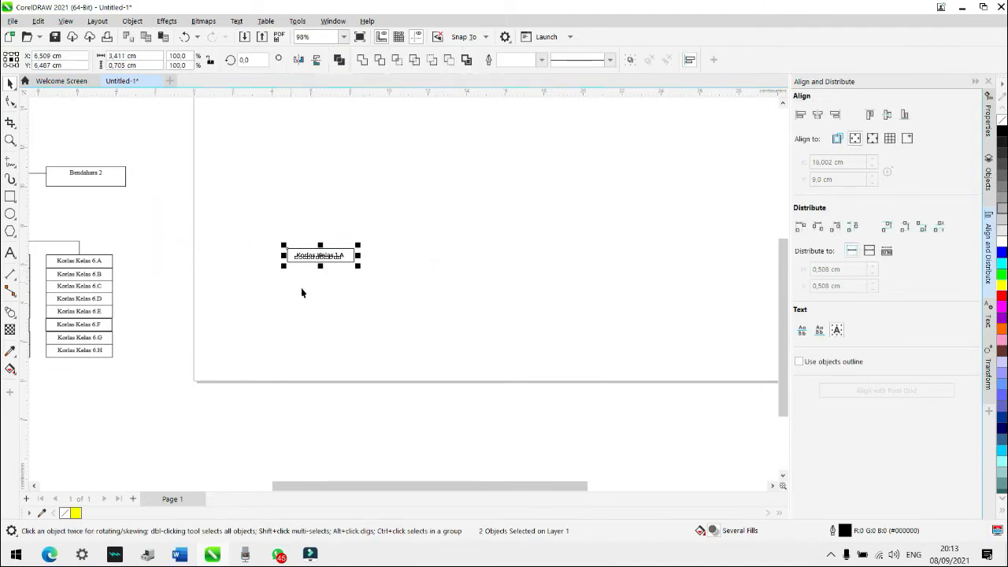
click(167, 269)
Step: Set the text alignment of the "Korlas Kelas 1.A" label to Center
scroll(328, 256, up, 3)
click(324, 263)
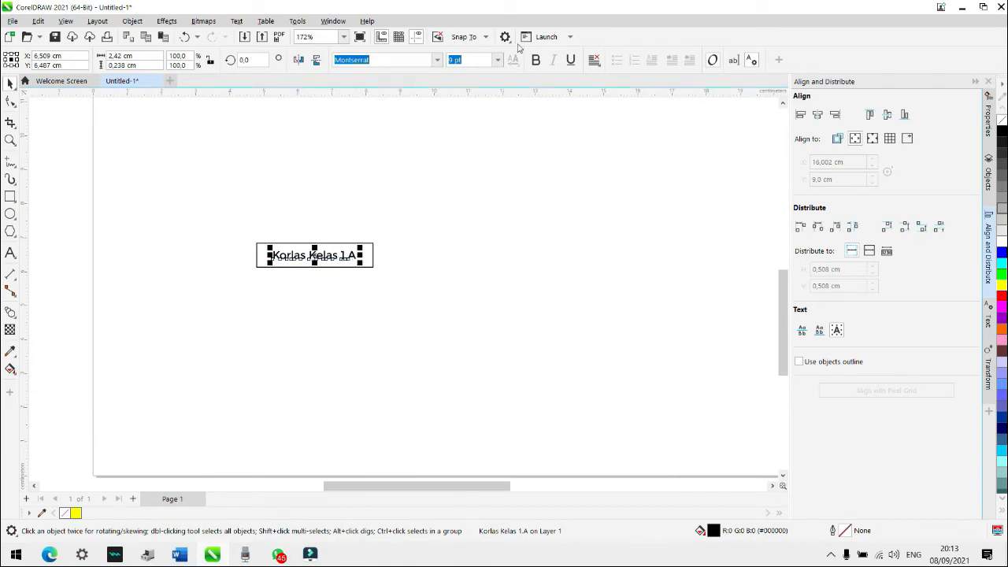
click(595, 61)
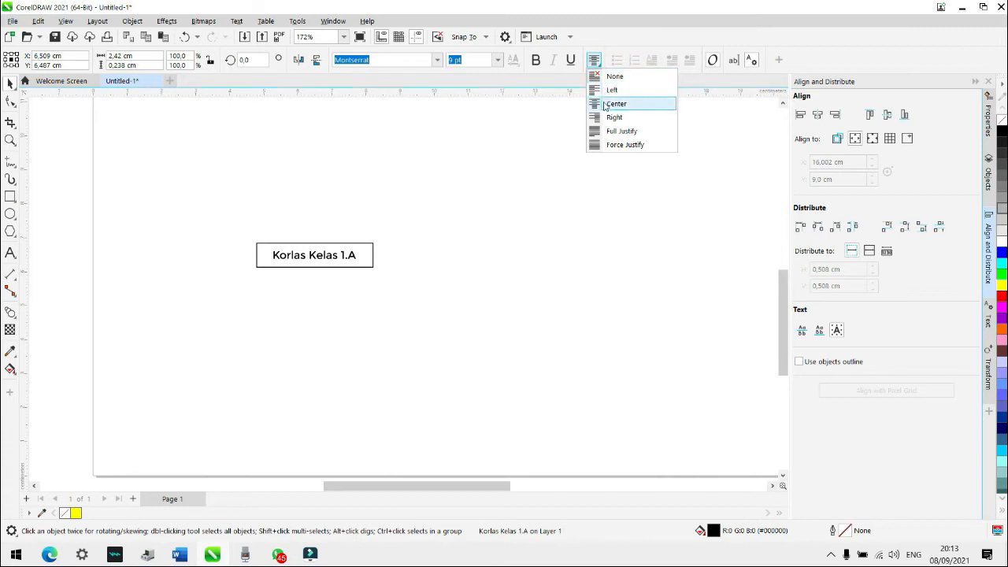
click(605, 105)
scroll(318, 252, up, 4)
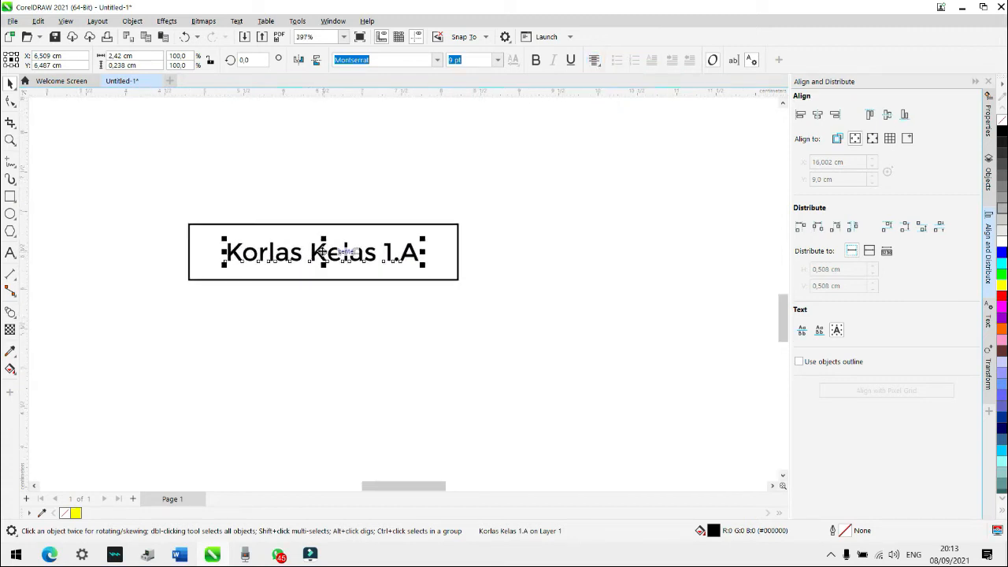
double_click(399, 252)
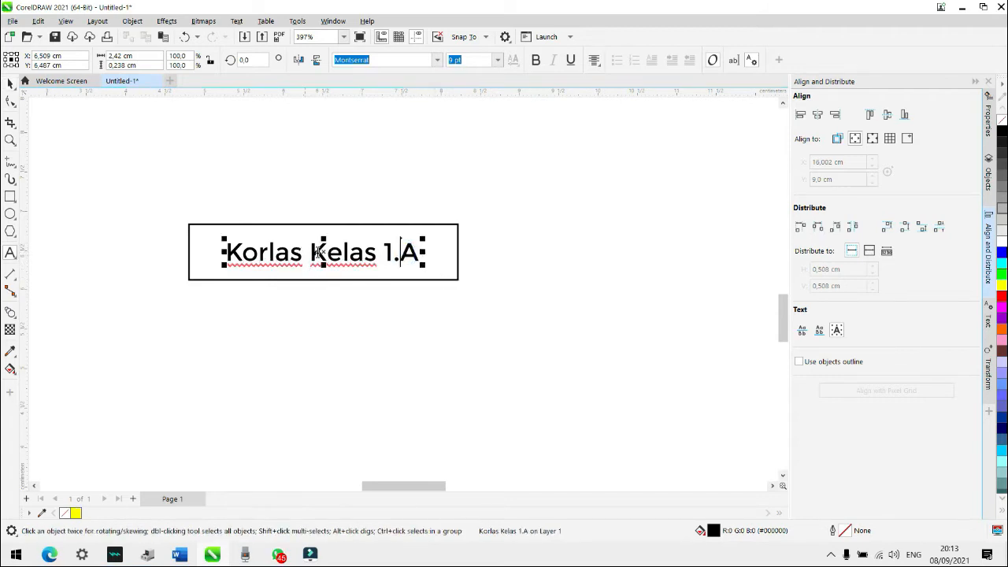
click(11, 86)
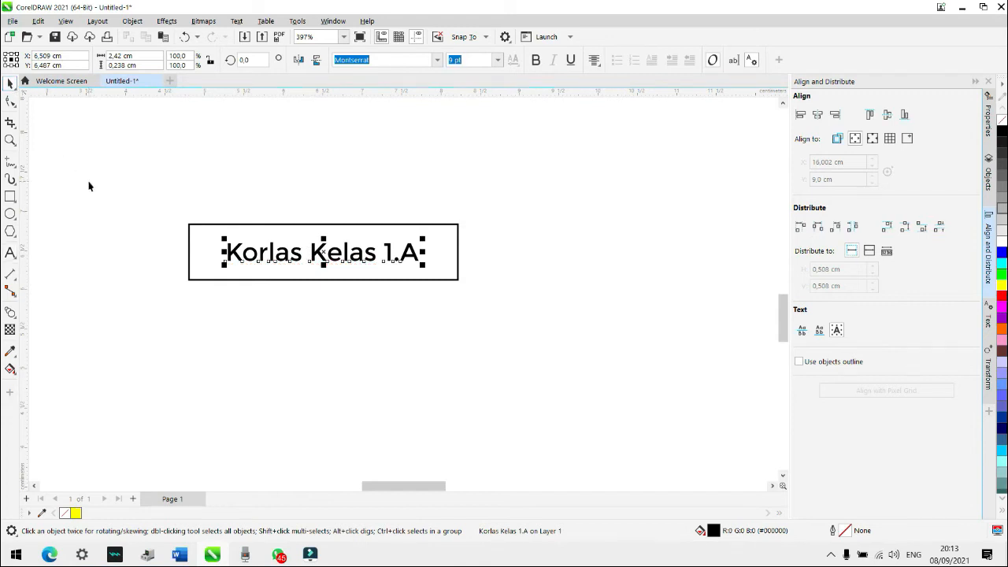
click(89, 185)
Step: Select the "Korlas Kelas 1.A" label together with its rectangle and open the Transform docker's Position settings
scroll(239, 217, down, 3)
drag(137, 194, 373, 285)
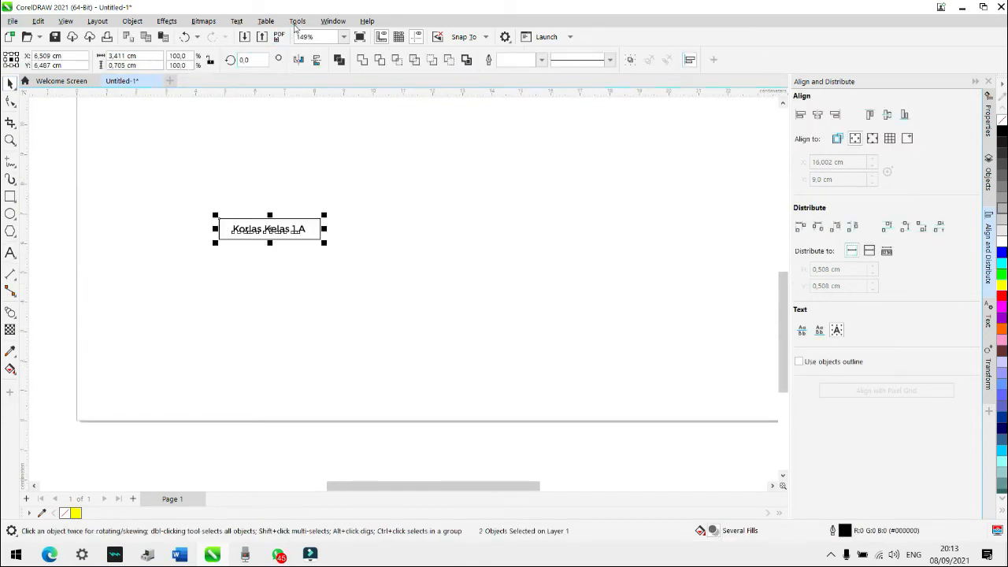
click(334, 21)
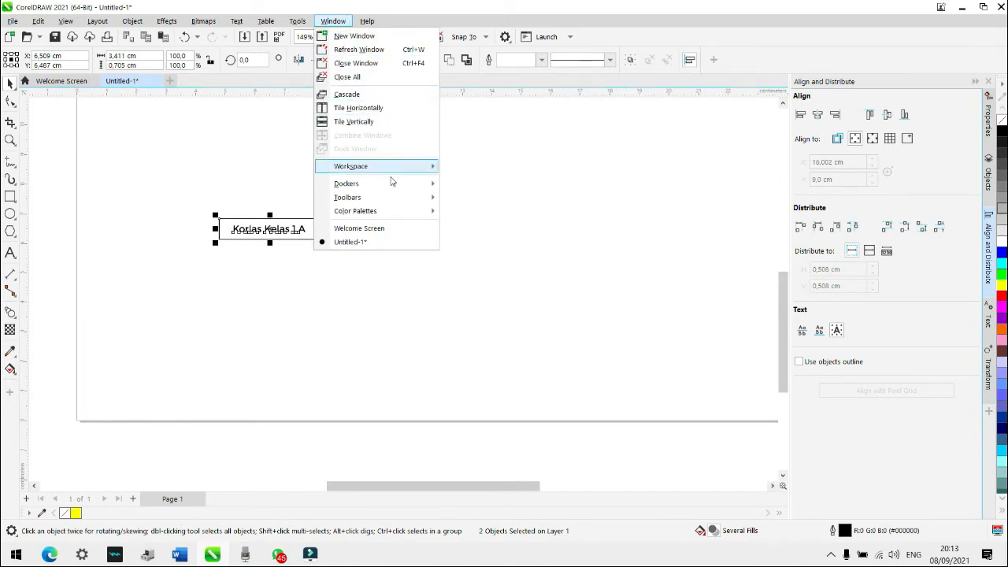
mouse_move(399, 188)
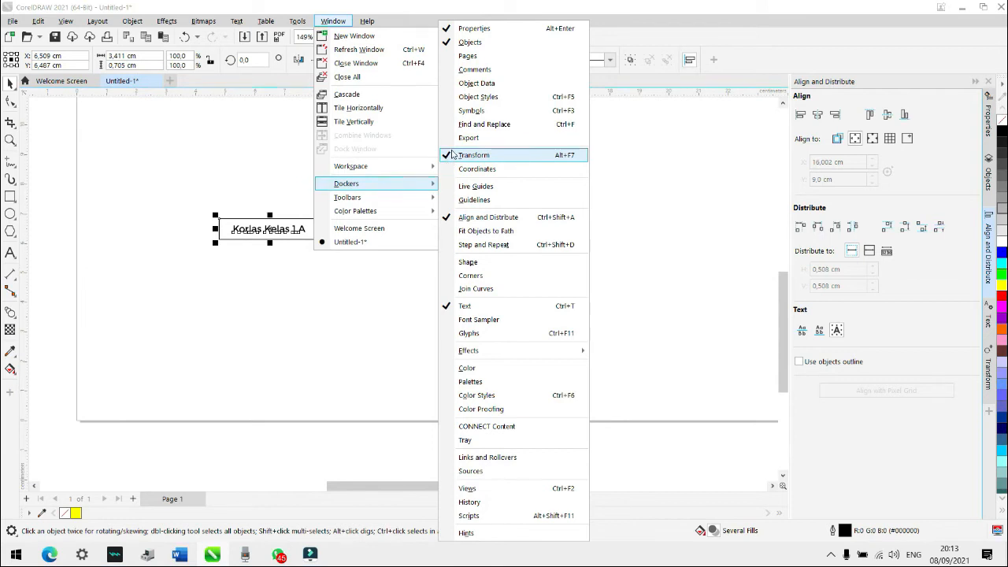
click(986, 368)
click(986, 368)
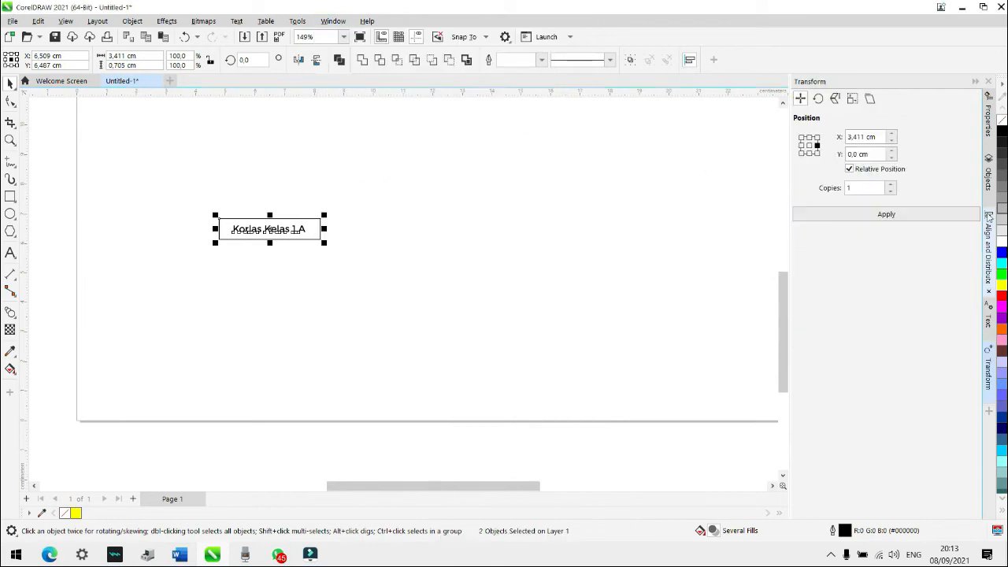
click(801, 146)
click(816, 145)
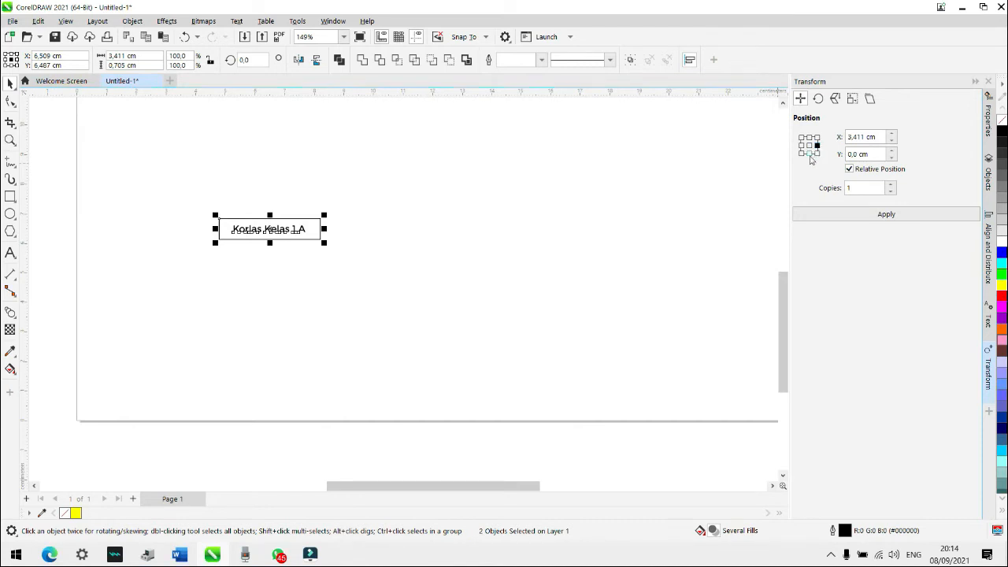
Step: Stack seven duplicates of the labelled box directly below it, each offset -0.705 cm vertically from the previous one using 1 copy per application
scroll(213, 264, up, 3)
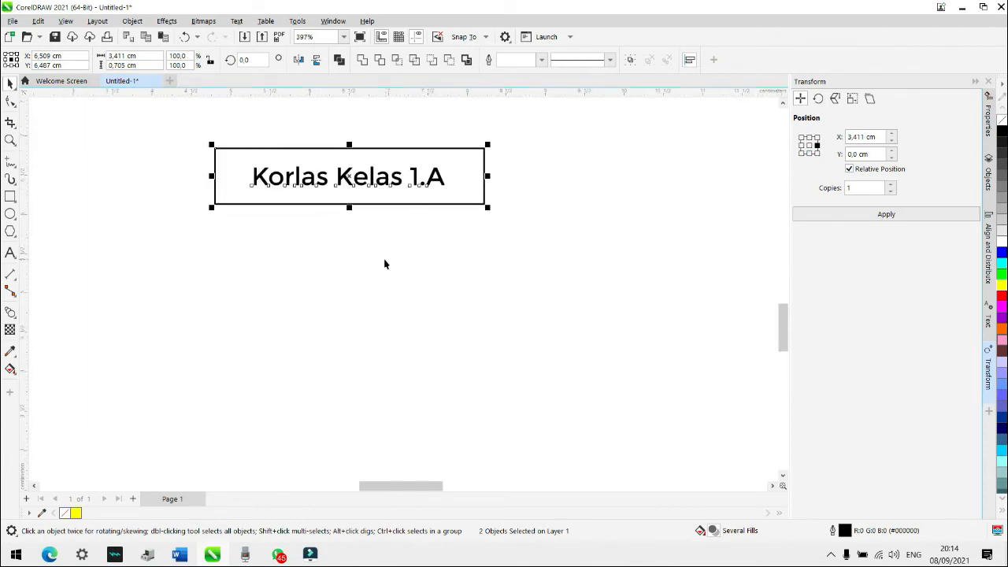
click(809, 154)
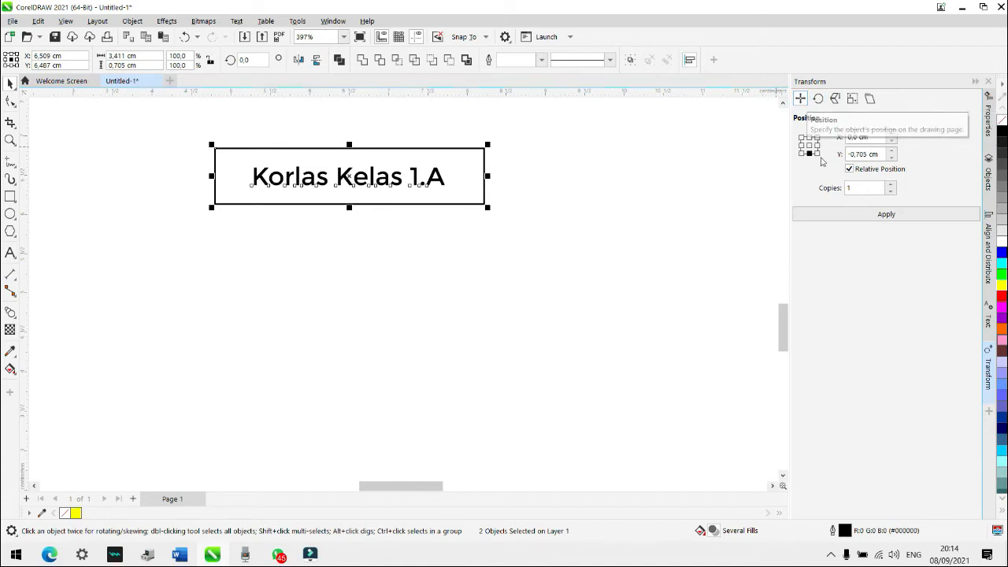
click(861, 188)
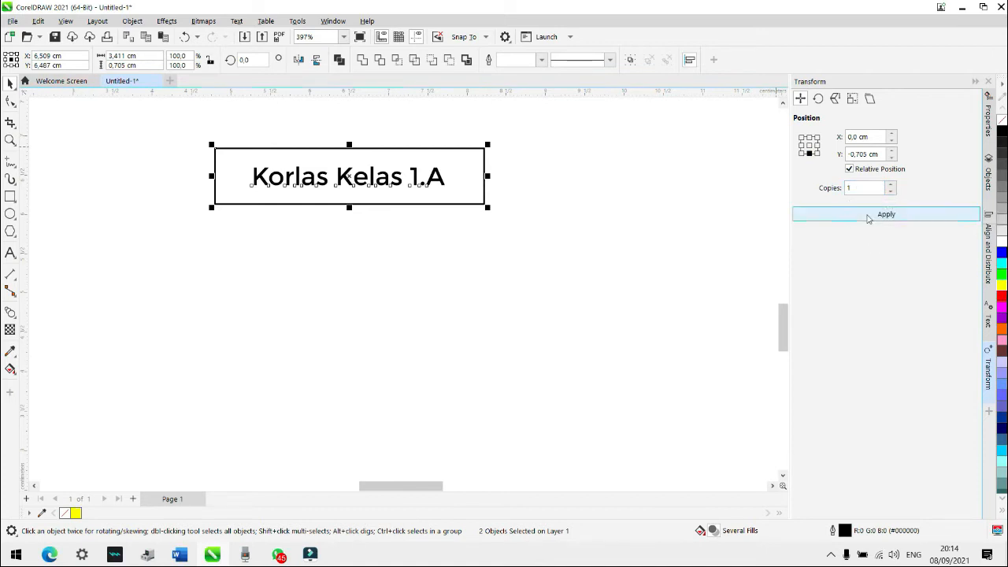
click(869, 214)
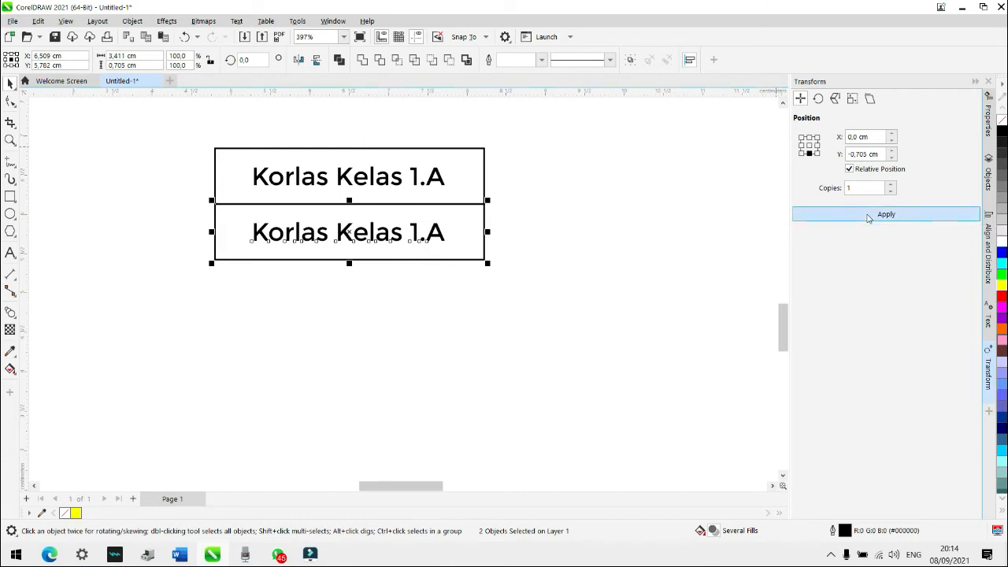
click(869, 214)
click(869, 214)
click(868, 214)
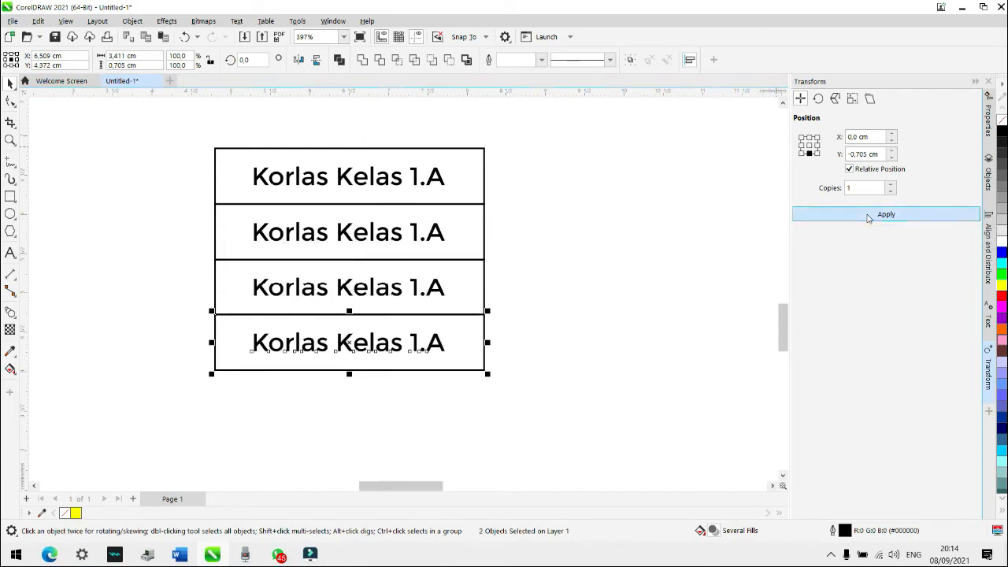
click(869, 214)
click(869, 214)
click(869, 214)
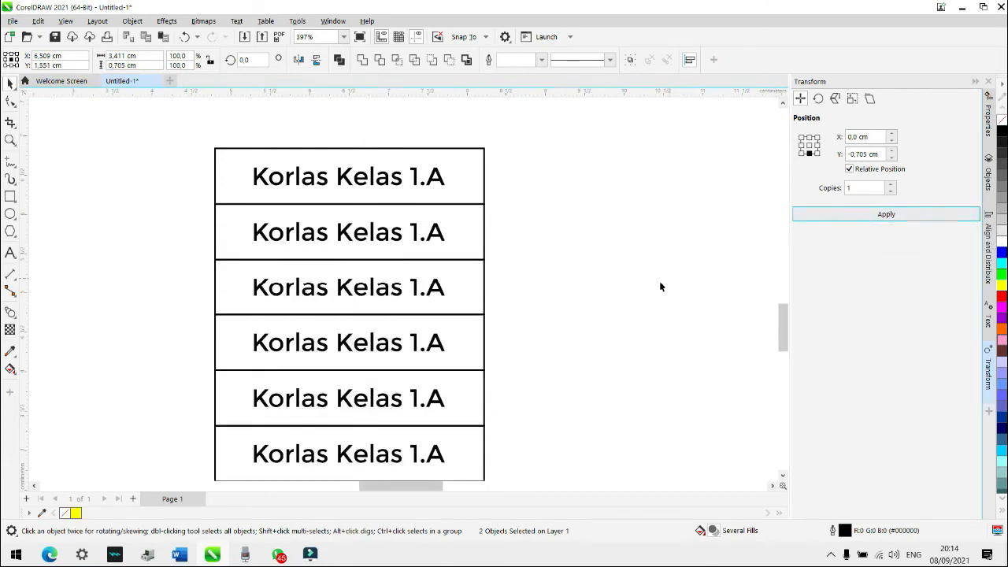
scroll(593, 302, down, 2)
scroll(593, 303, down, 1)
click(587, 457)
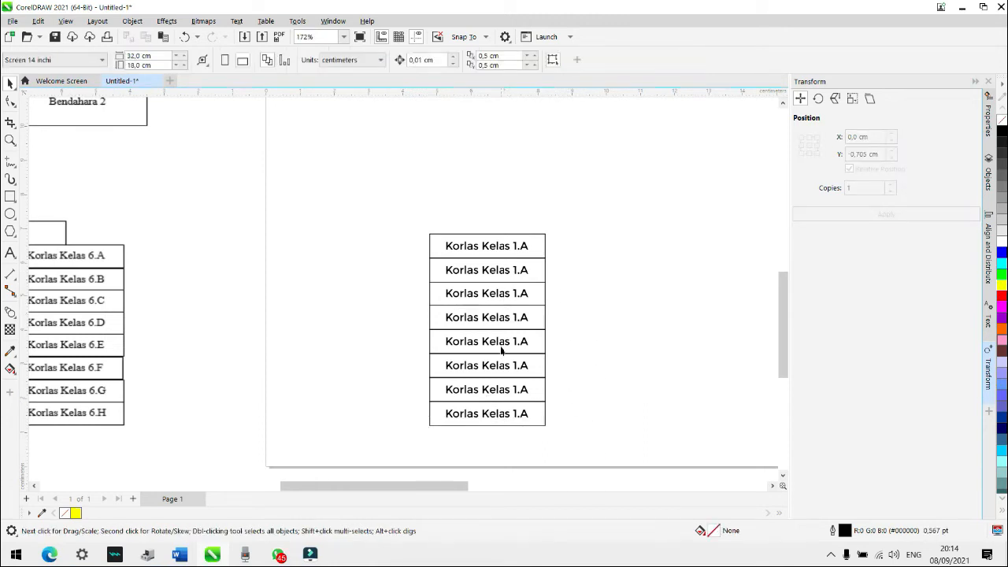
Step: Rename the label in the column's second box to "Korlas Kelas 1.B"
scroll(434, 321, down, 3)
scroll(457, 313, up, 4)
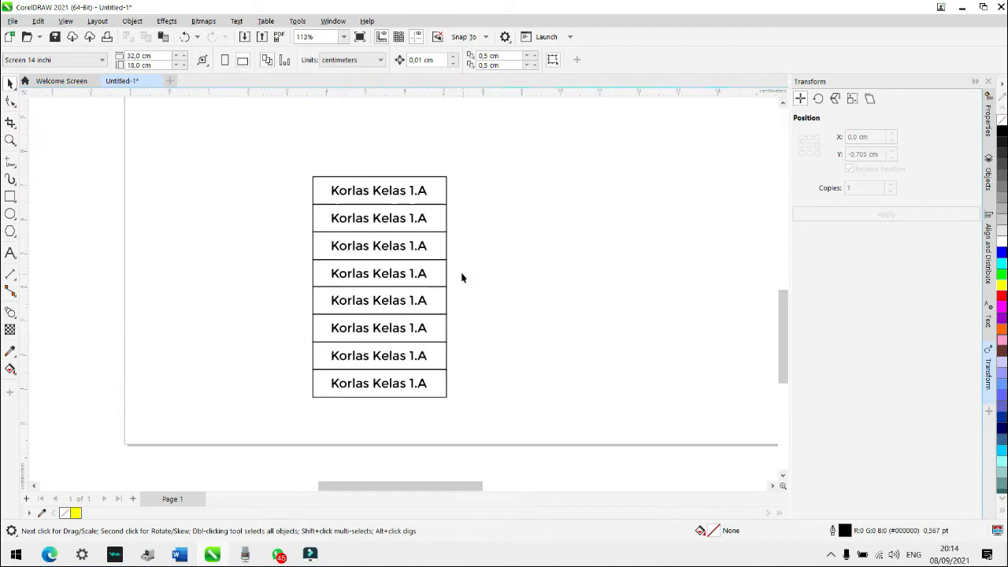
scroll(427, 223, up, 1)
click(422, 221)
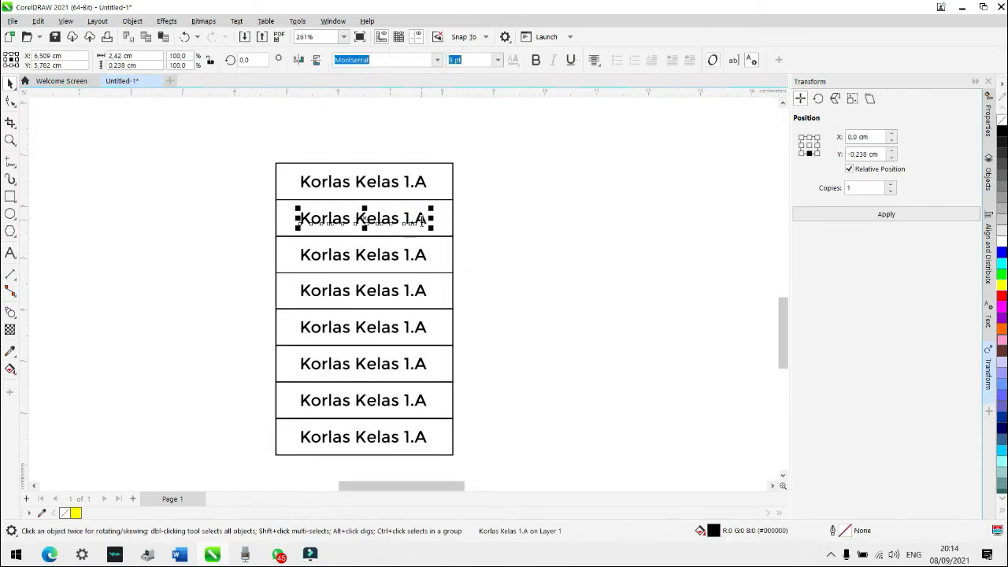
key(BackSpace)
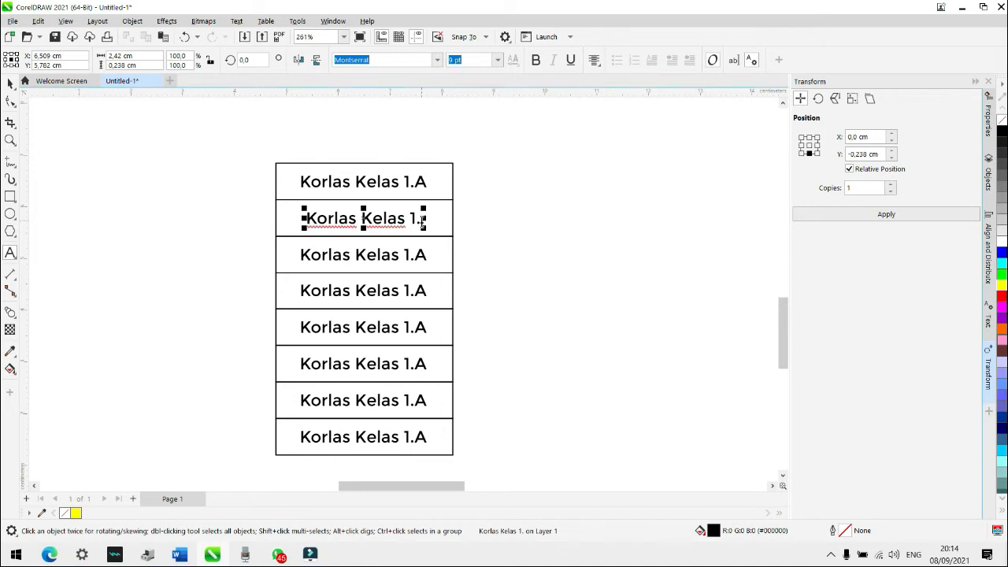
text(B)
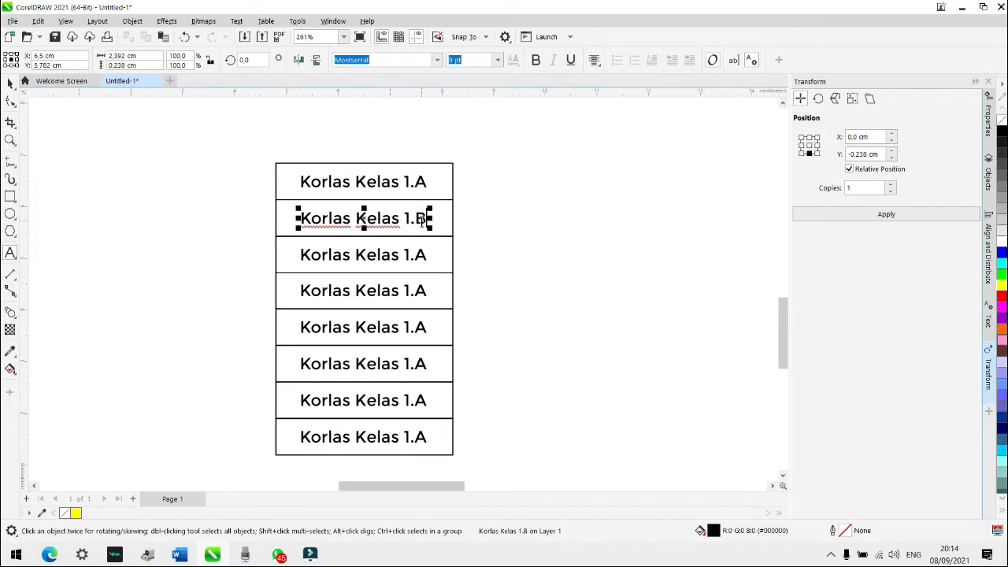
click(11, 85)
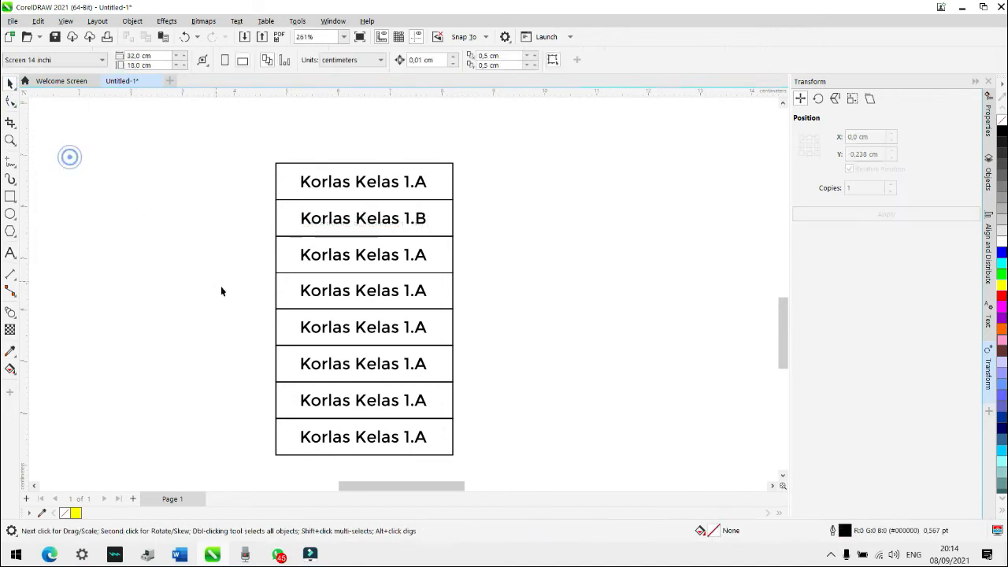
Step: Group all boxes and labels of the class column into one object
scroll(284, 306, down, 4)
scroll(400, 329, up, 2)
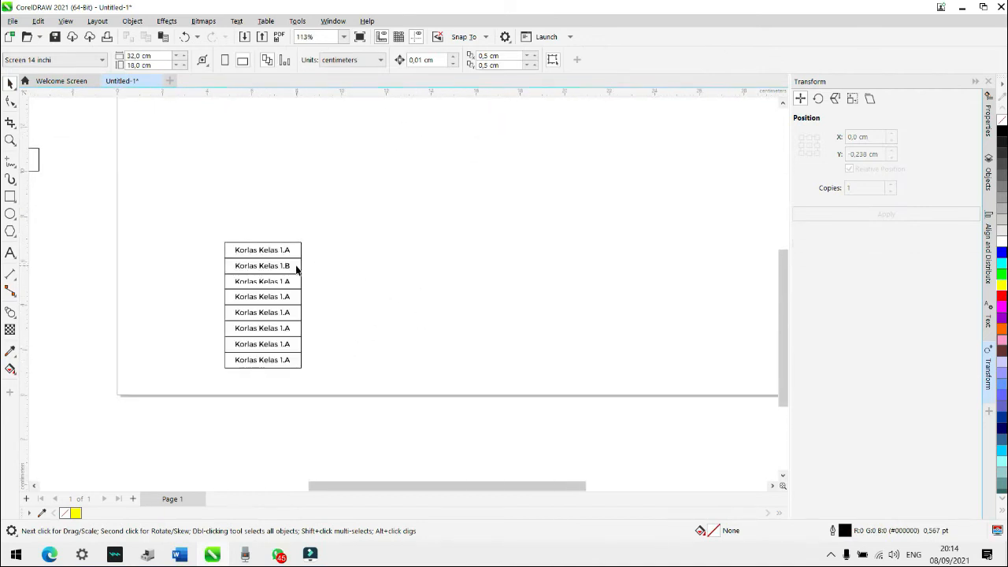
scroll(660, 257, down, 6)
scroll(626, 289, up, 3)
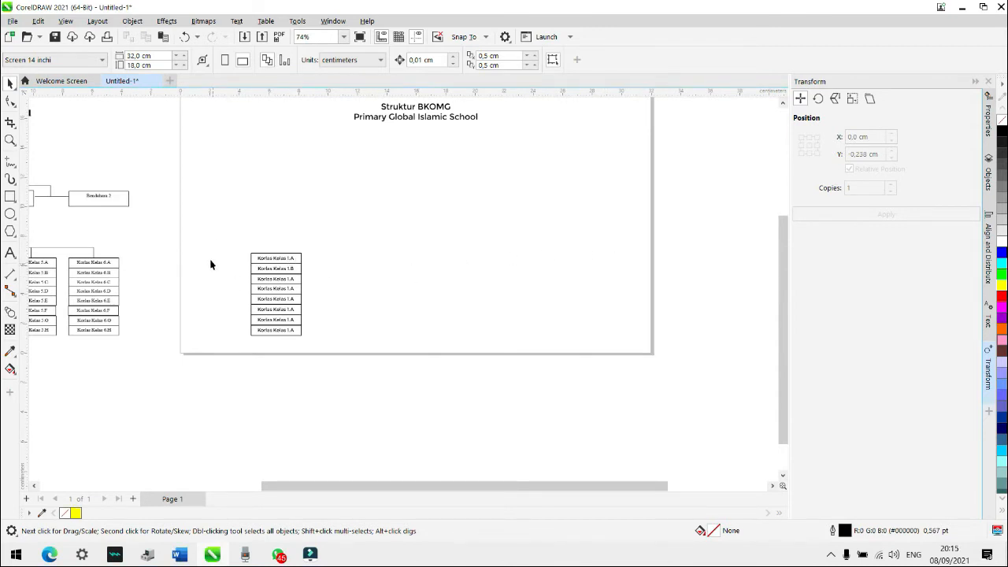
drag(252, 278, 324, 353)
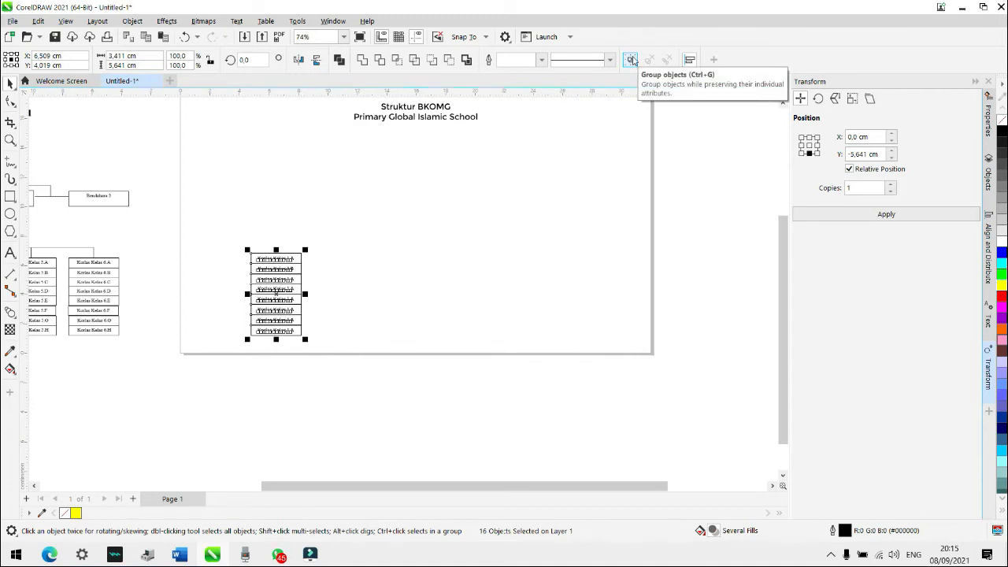
click(632, 61)
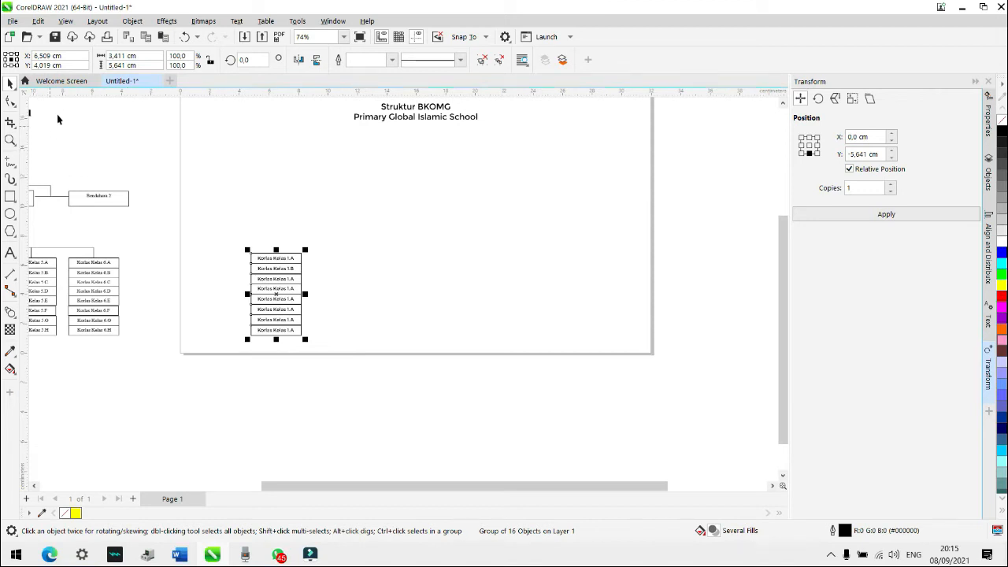
click(146, 37)
click(164, 37)
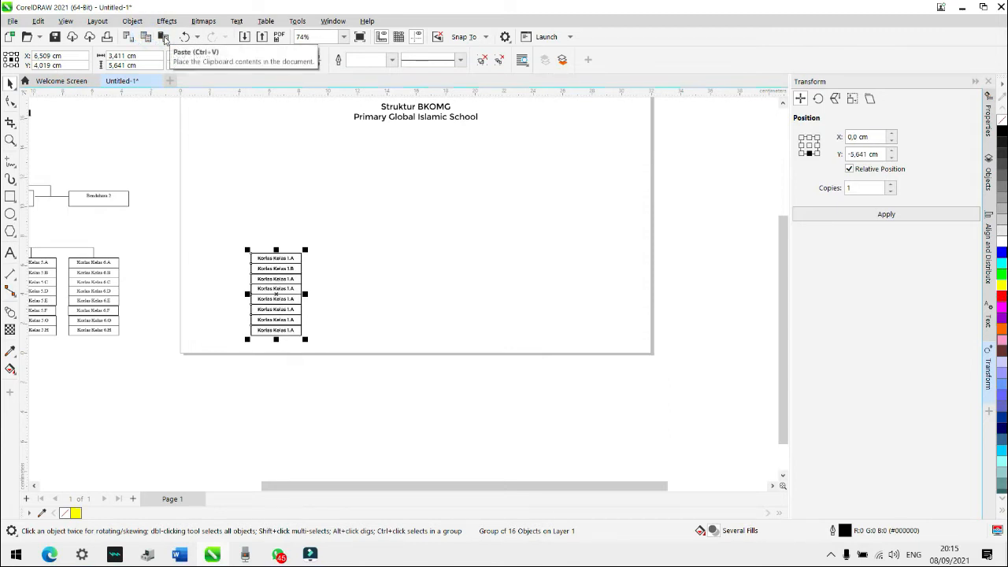
key(Escape)
Step: Duplicate the grouped column 3.411 cm to its right and move the copy near the page's right edge, at about X 27.6 cm, Y 4.1 cm
drag(200, 215, 350, 387)
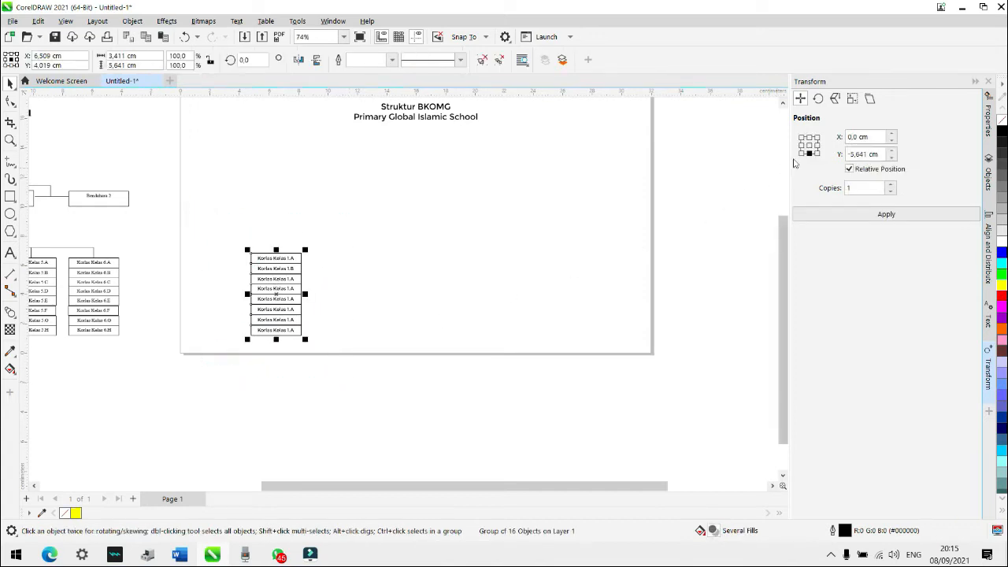
click(817, 146)
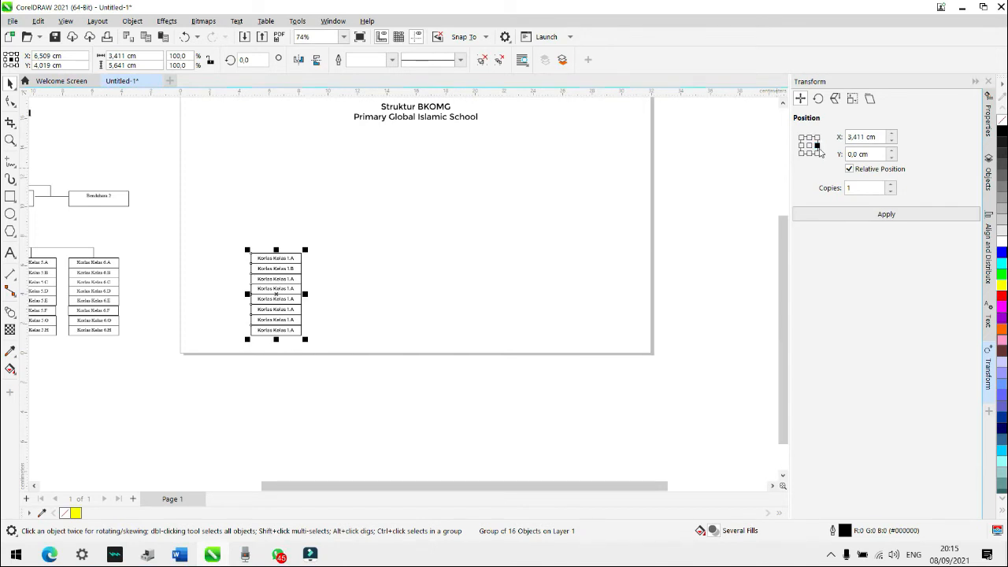
click(861, 216)
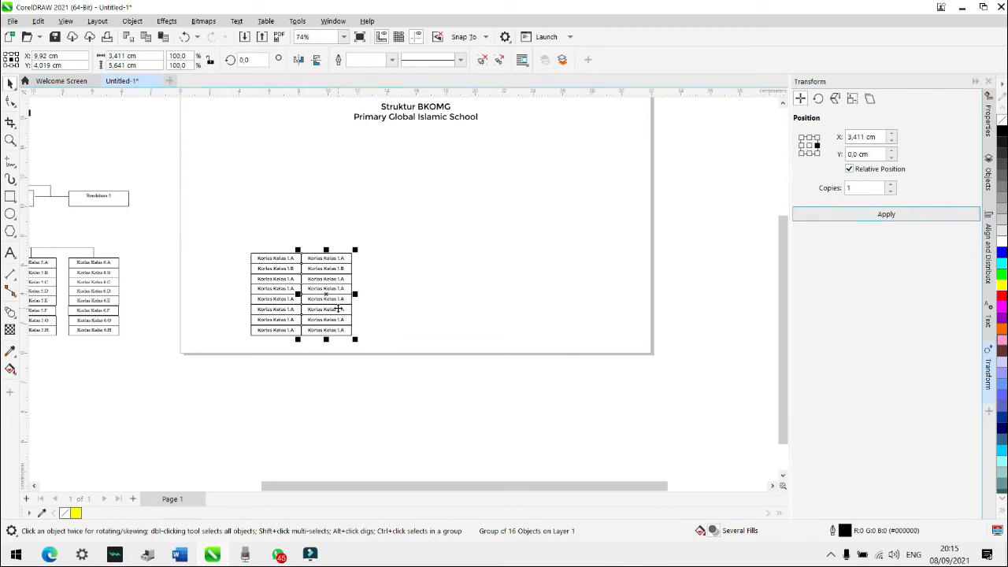
drag(336, 304, 592, 293)
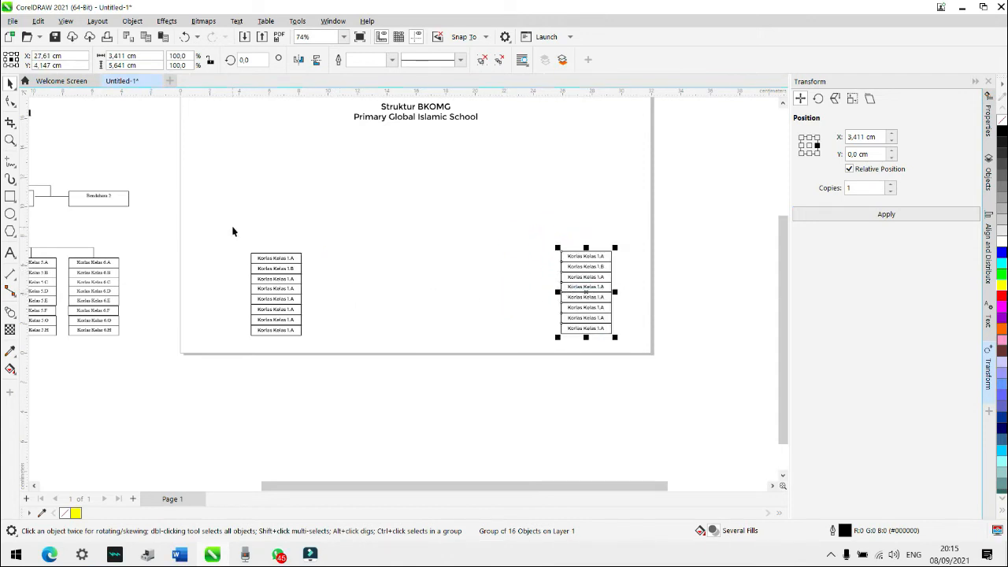
Step: Move the original column closer to the page's left edge and the copied column farther right, to about X 28.1 cm
drag(232, 224, 324, 357)
drag(294, 305, 269, 302)
drag(517, 209, 622, 344)
drag(596, 308, 604, 308)
click(649, 342)
drag(280, 92, 396, 18)
Step: Align the right column with the left column so their centers share the same height
drag(552, 203, 630, 353)
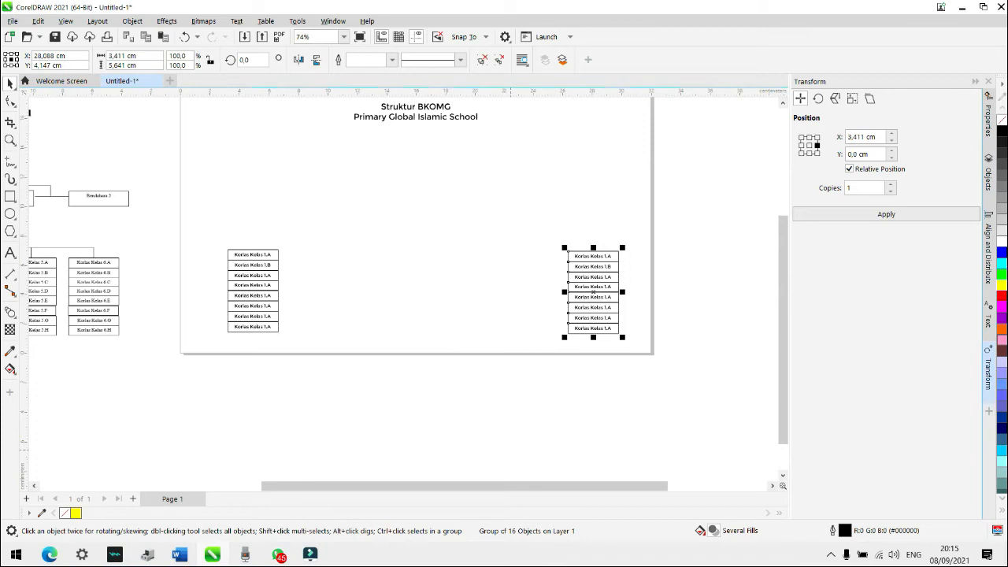
key(shift)
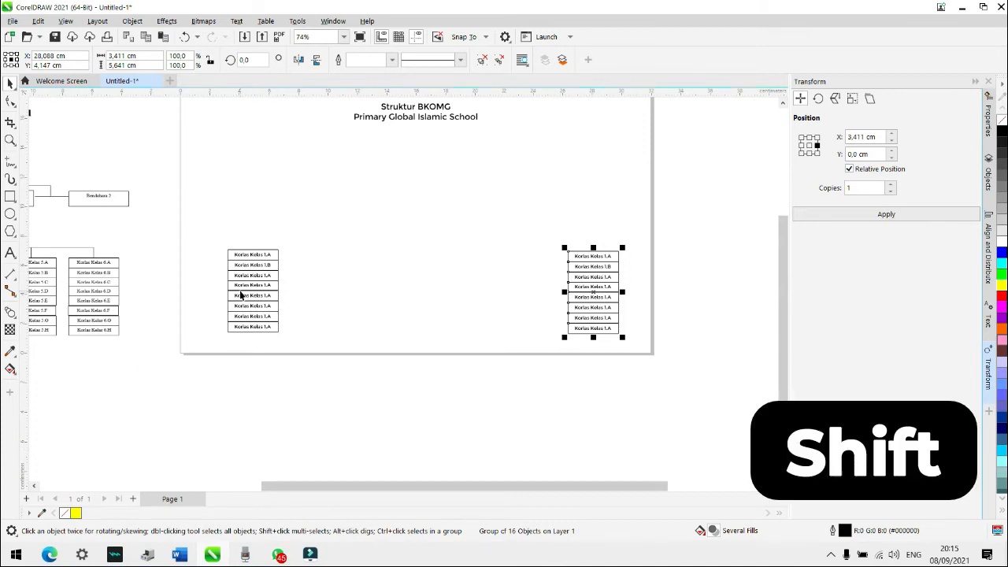
shift+click(241, 295)
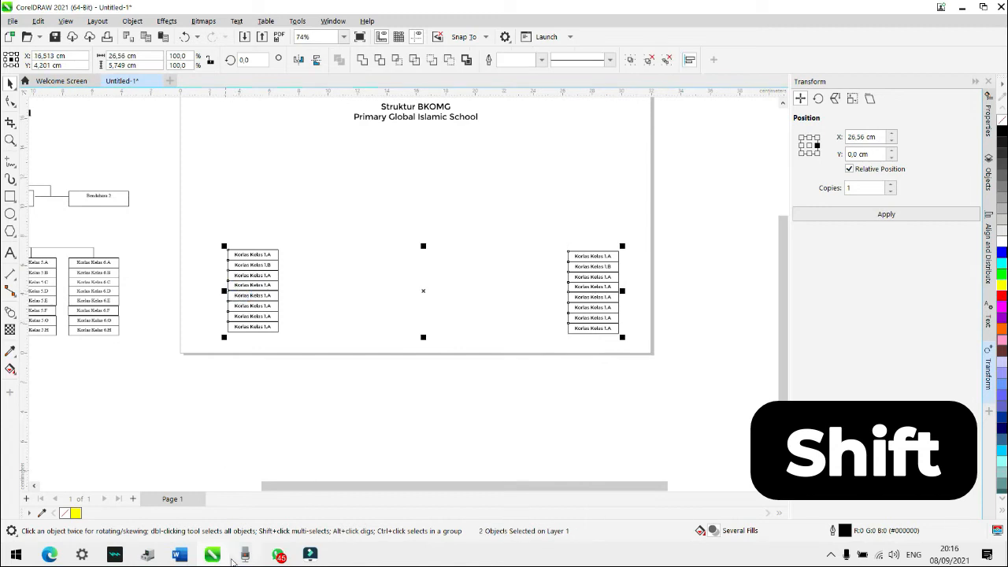
mouse_move(245, 553)
mouse_move(212, 554)
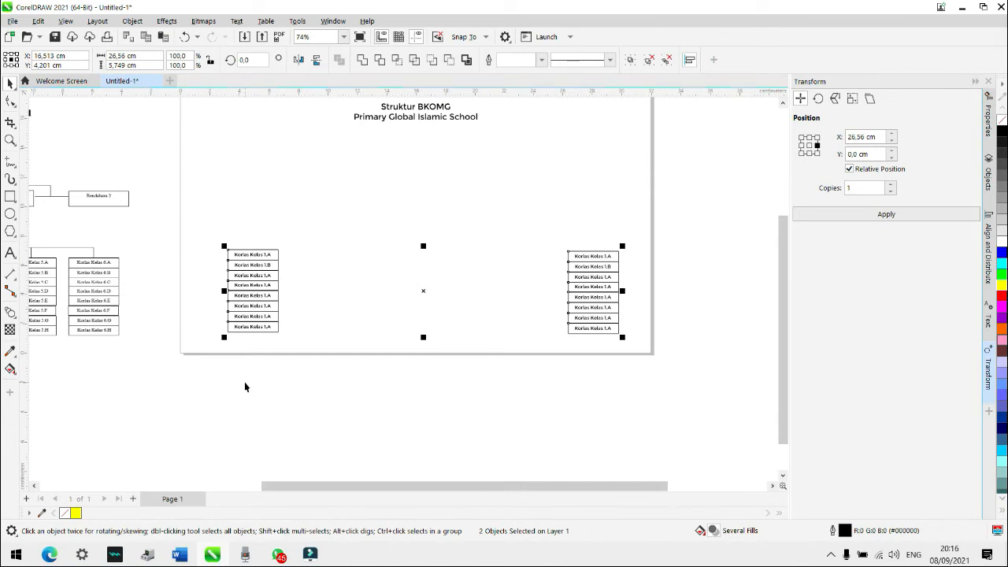
key(e)
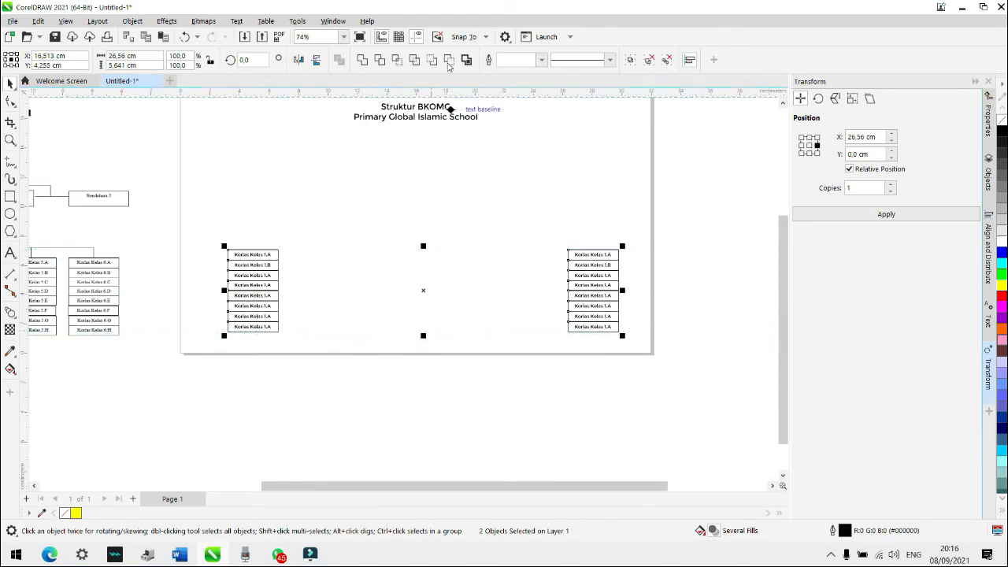
click(191, 222)
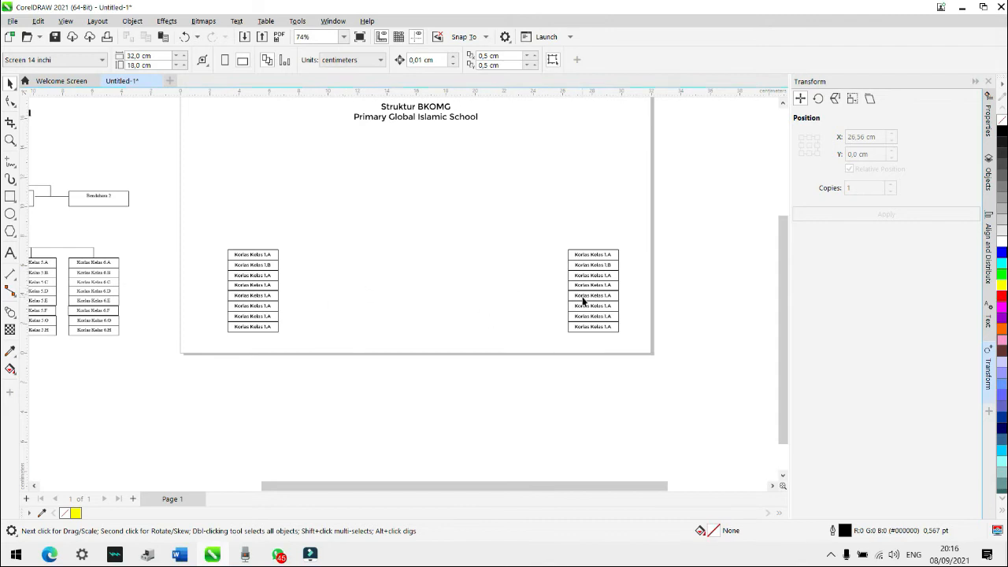
Step: Blend the left grouped class column into the right one across the lower part of the page
click(245, 295)
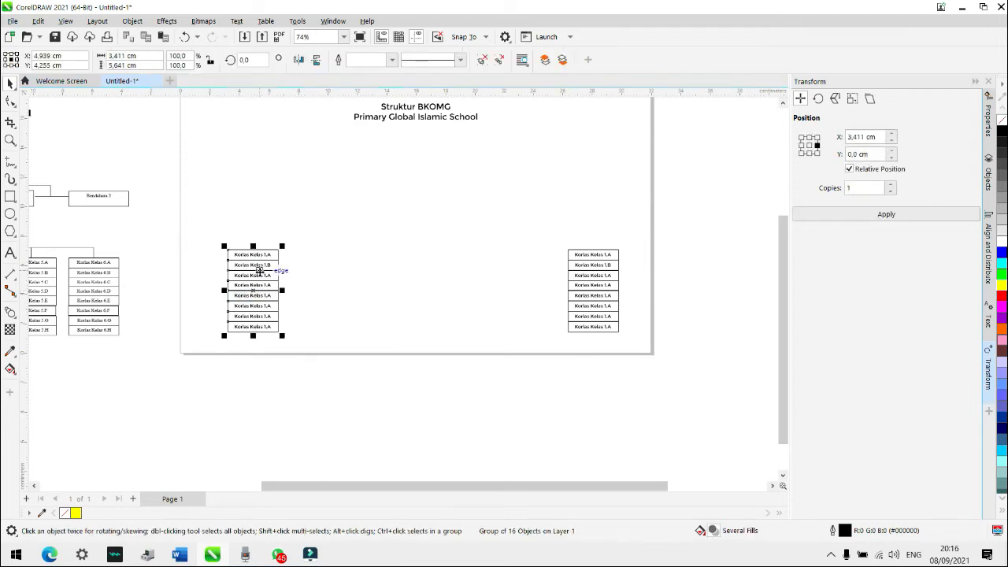
click(304, 274)
drag(182, 217, 319, 385)
drag(536, 207, 684, 383)
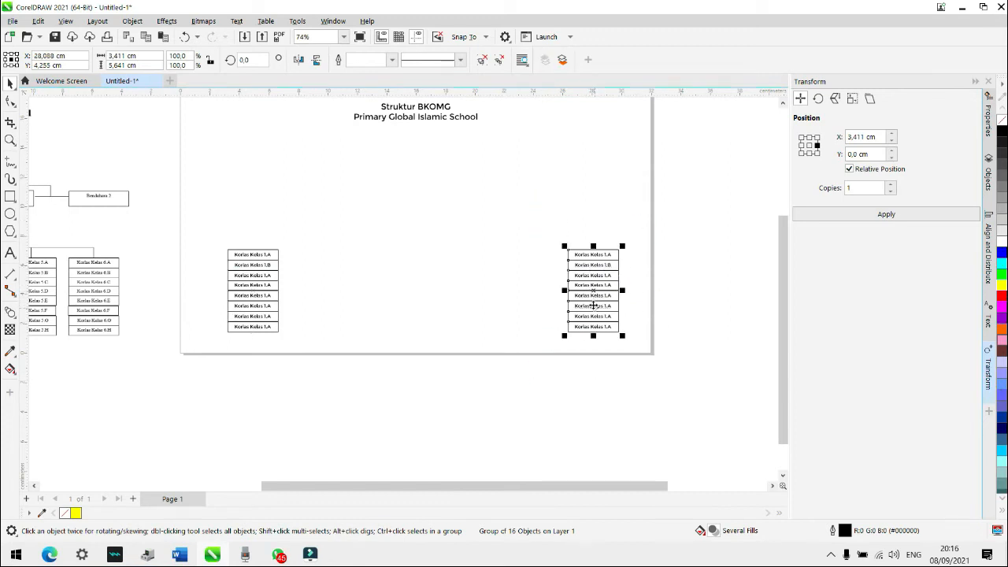
drag(189, 209, 289, 385)
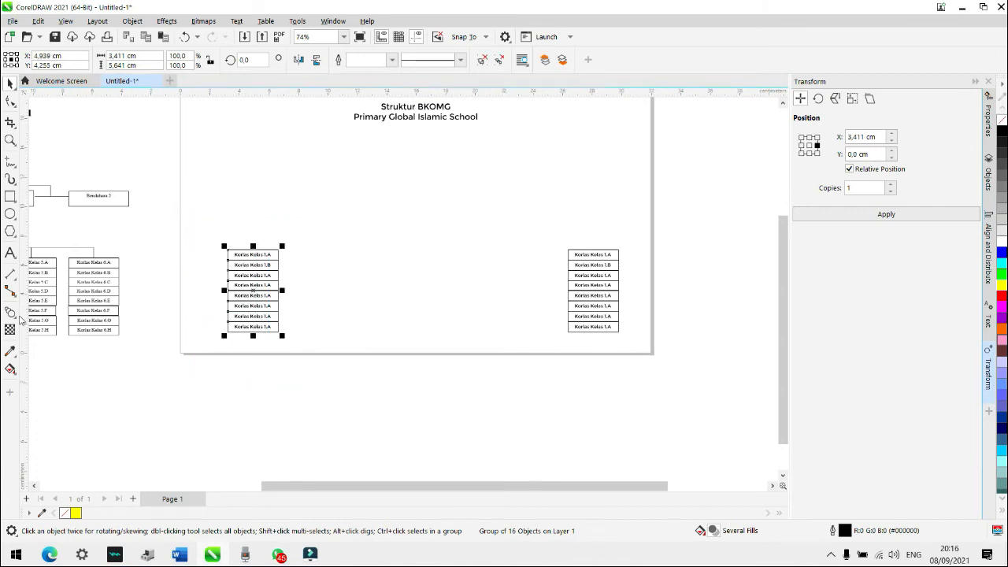
click(11, 313)
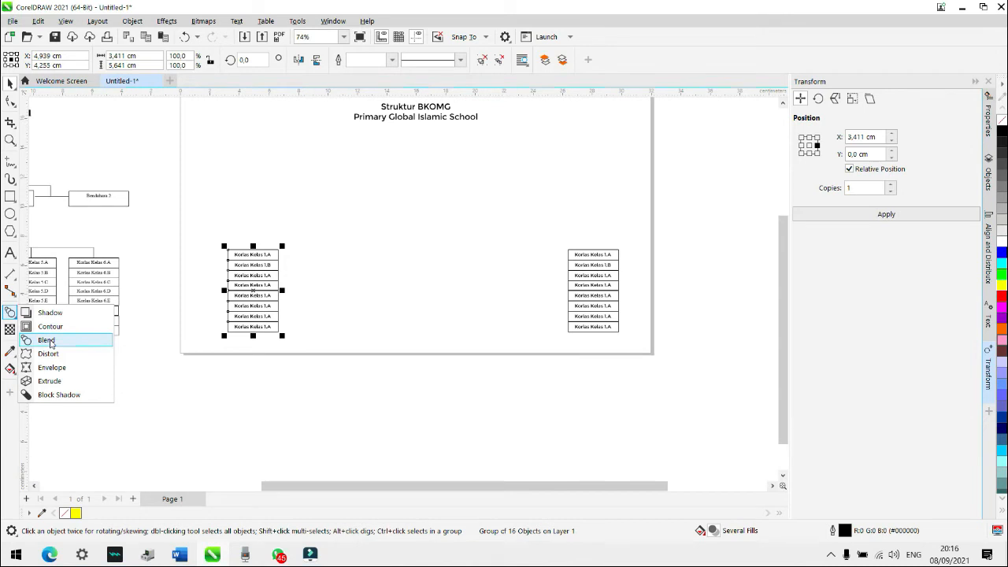
click(46, 341)
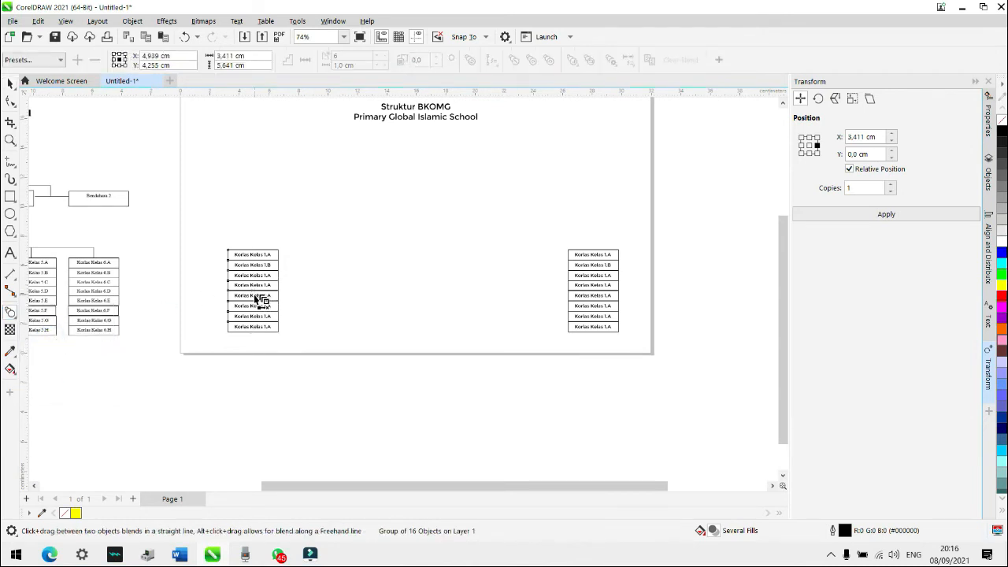
drag(256, 297, 587, 292)
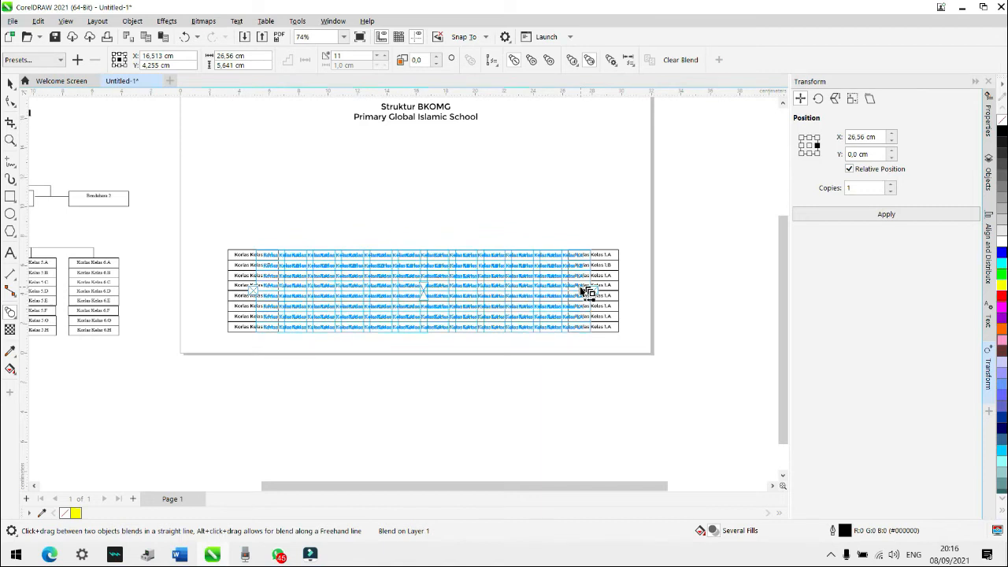
mouse_move(581, 289)
mouse_down()
mouse_move(510, 294)
mouse_move(505, 283)
mouse_move(577, 293)
mouse_up()
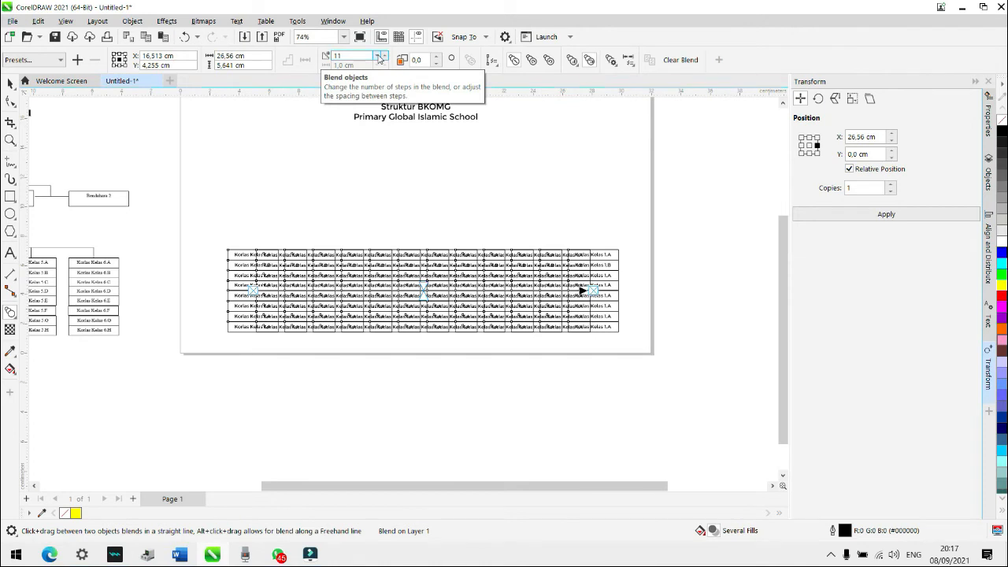
Step: Reduce the number of blend steps between the two end columns to 6
click(380, 61)
click(380, 60)
click(379, 60)
click(379, 60)
click(379, 60)
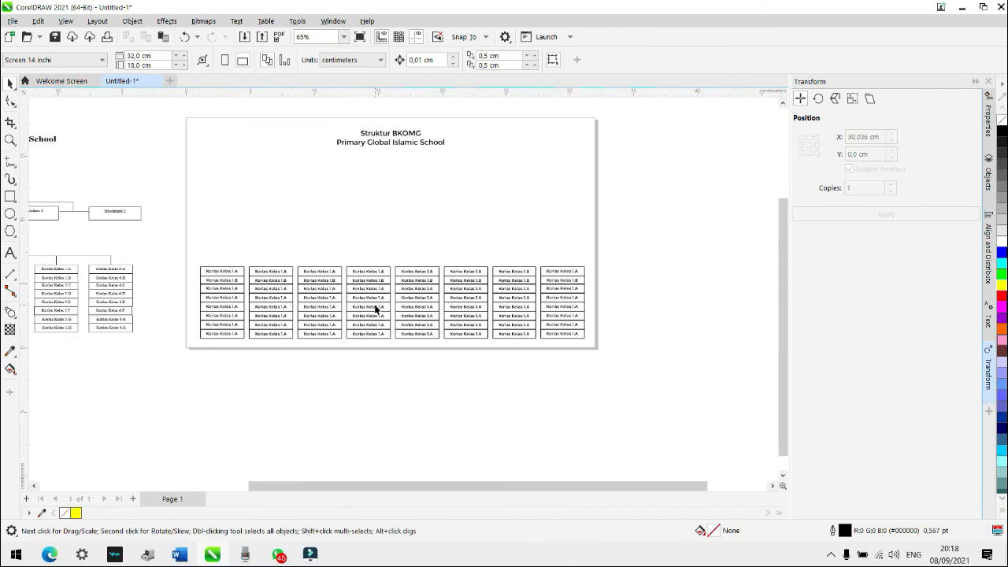
Step: Check the reference chart's column layout and set the class column blend to 4 steps
scroll(370, 310, up, 2)
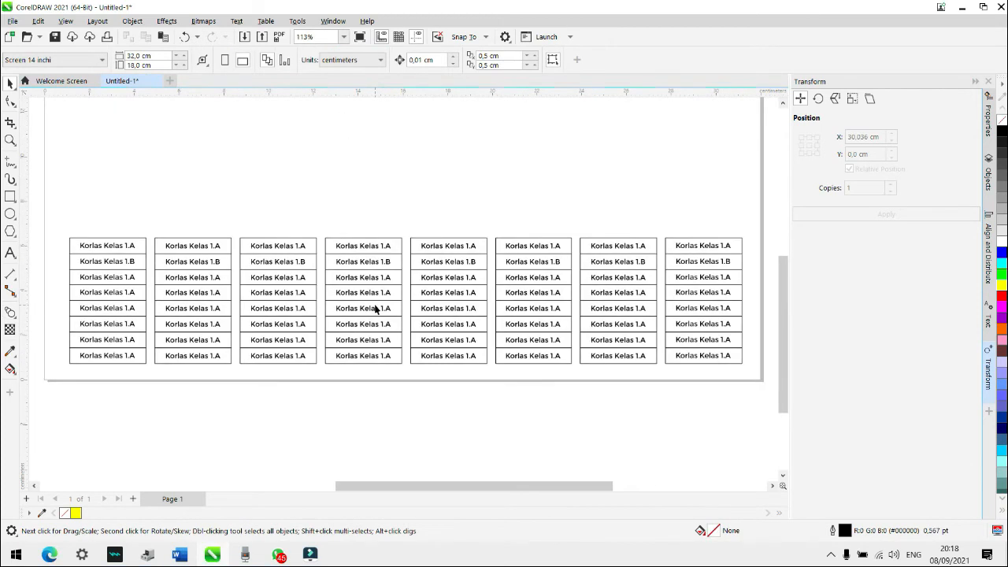
scroll(376, 315, down, 4)
scroll(166, 359, up, 2)
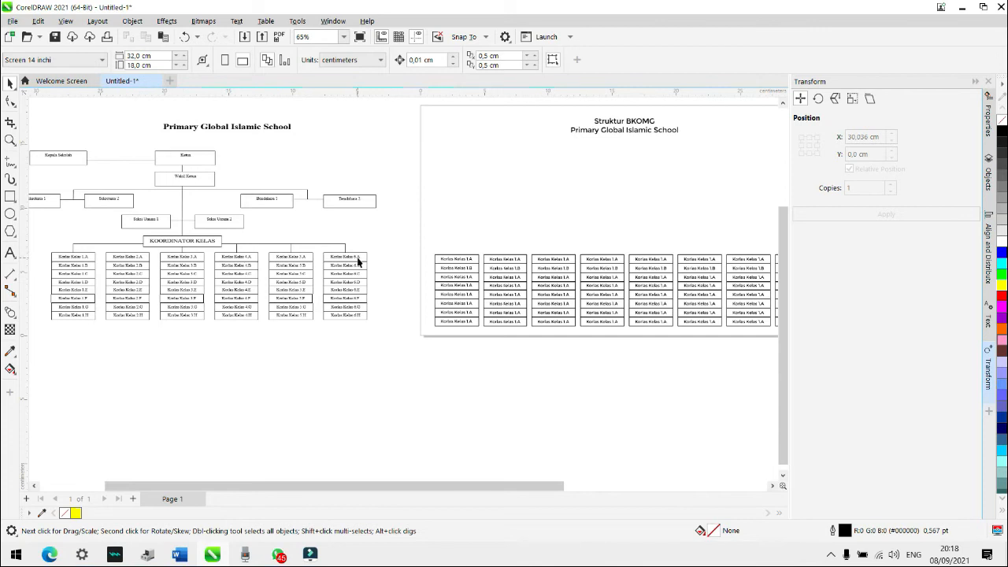
scroll(473, 296, down, 2)
scroll(651, 301, up, 2)
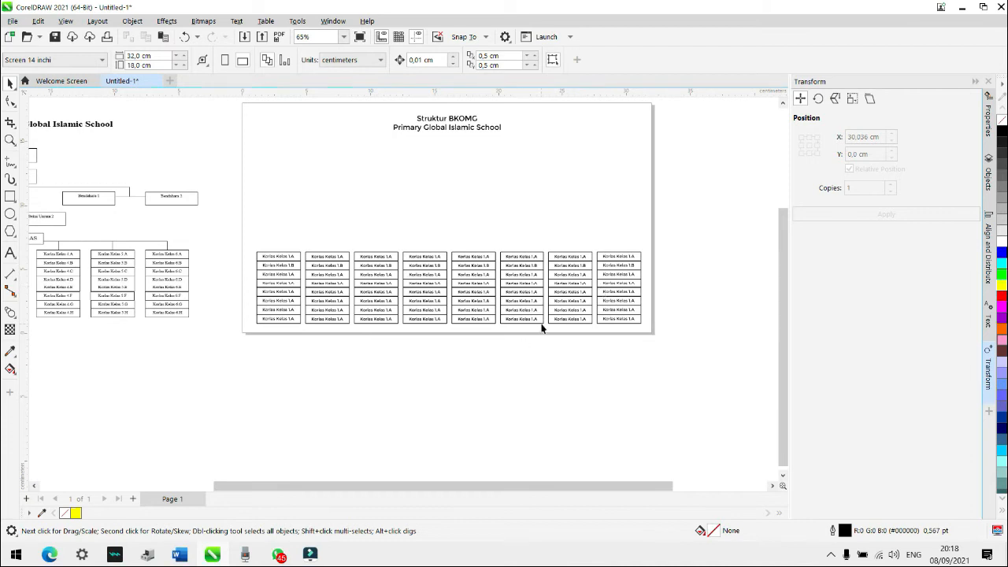
click(627, 262)
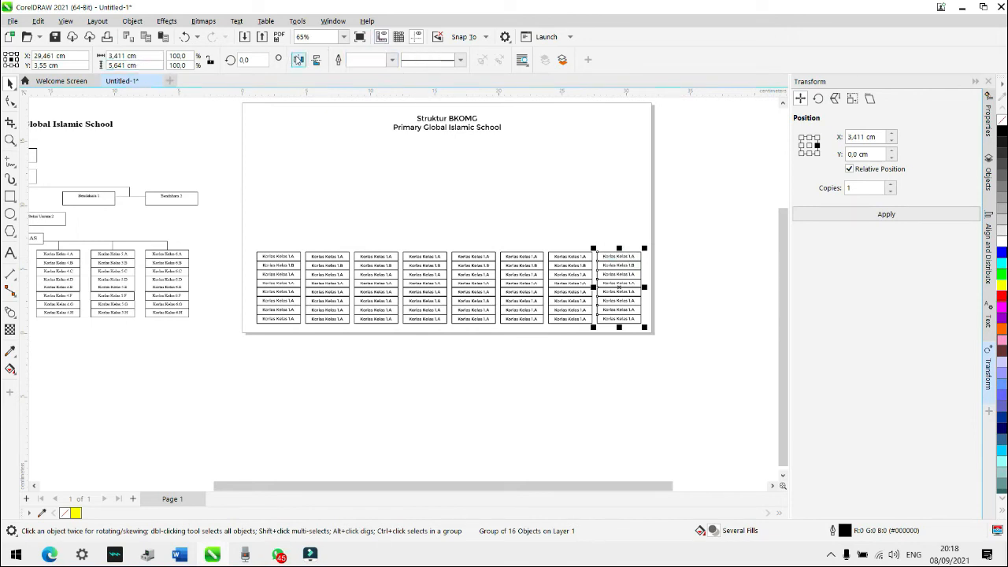
click(271, 297)
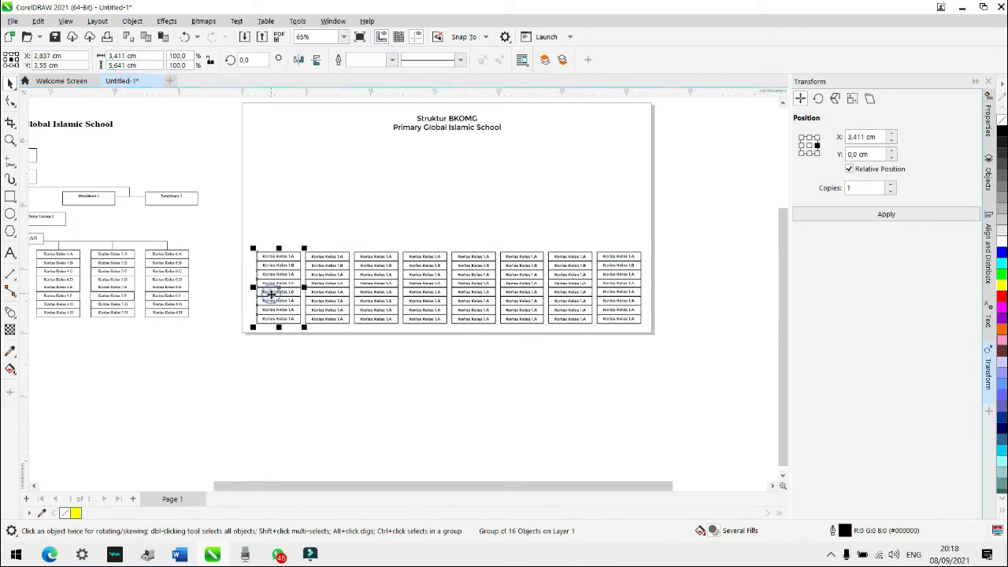
click(420, 181)
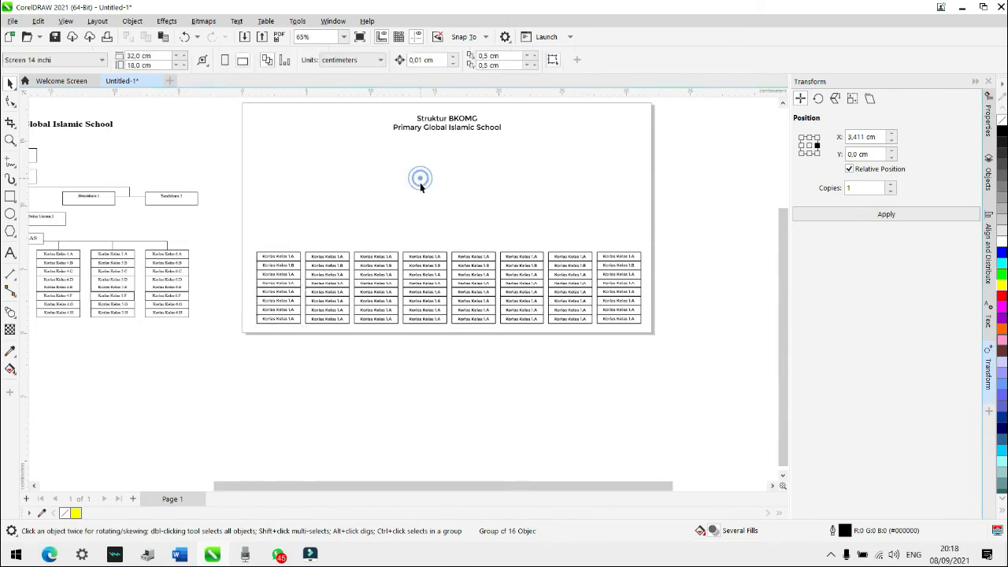
click(430, 270)
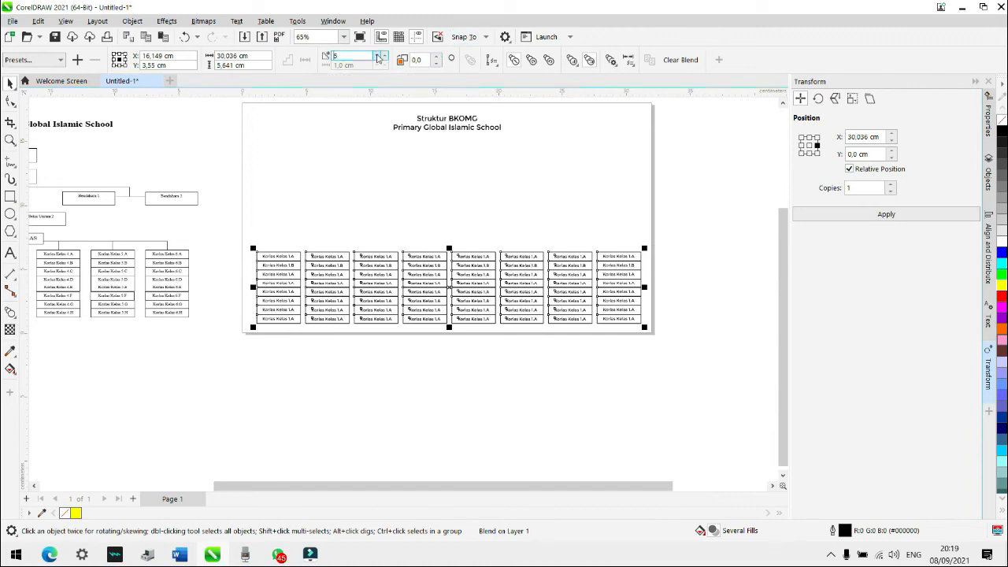
click(379, 61)
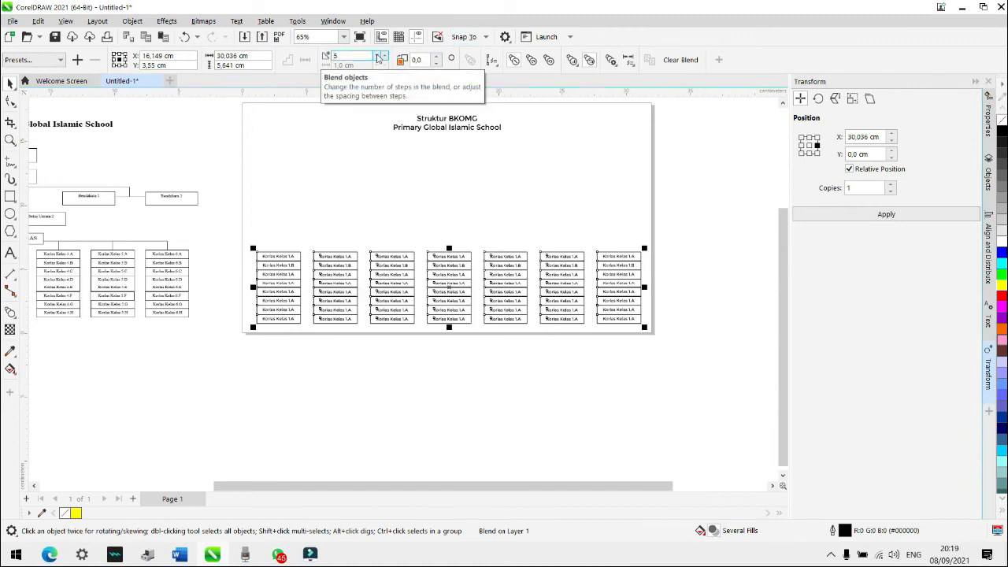
click(379, 60)
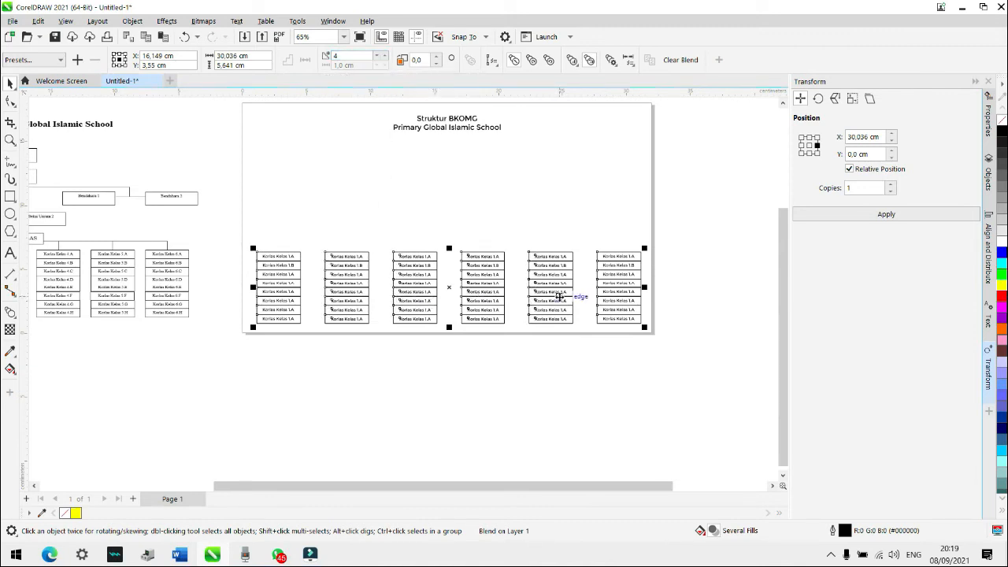
click(560, 410)
Step: Move both end columns inward, the left one to about X 5.5 cm and the right one to about X 27 cm
scroll(523, 296, down, 2)
scroll(523, 296, up, 2)
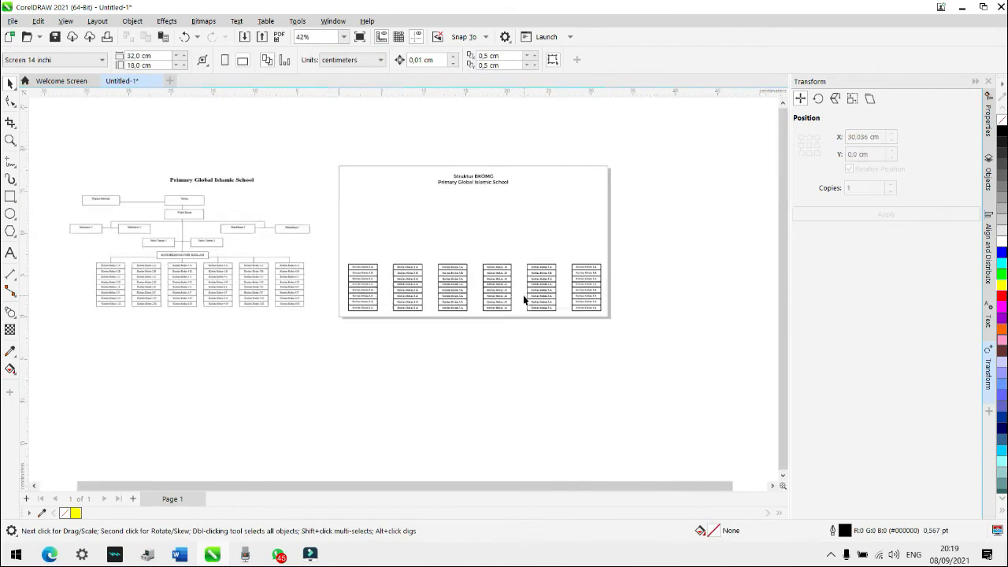
scroll(328, 311, up, 2)
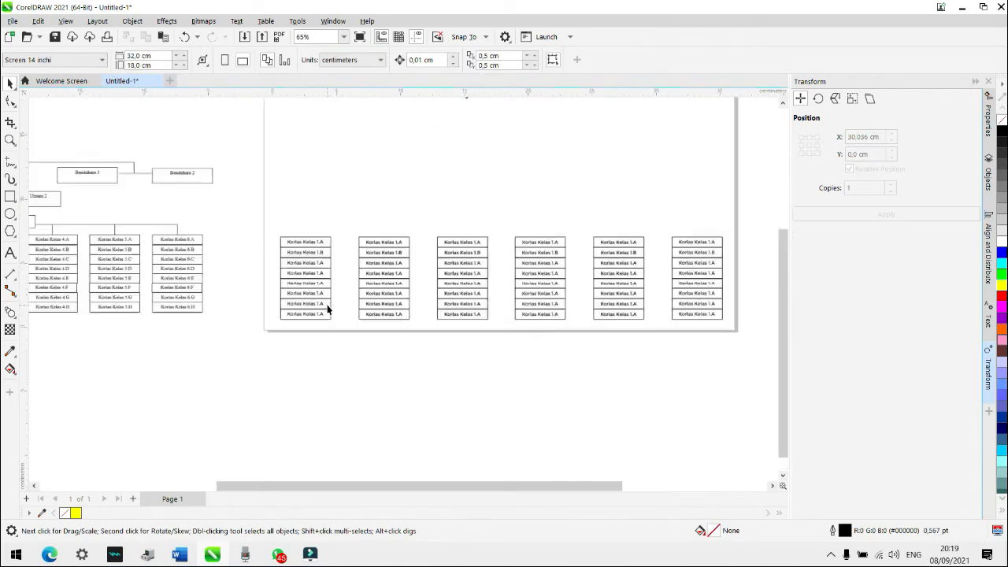
drag(314, 279, 360, 278)
scroll(510, 323, down, 3)
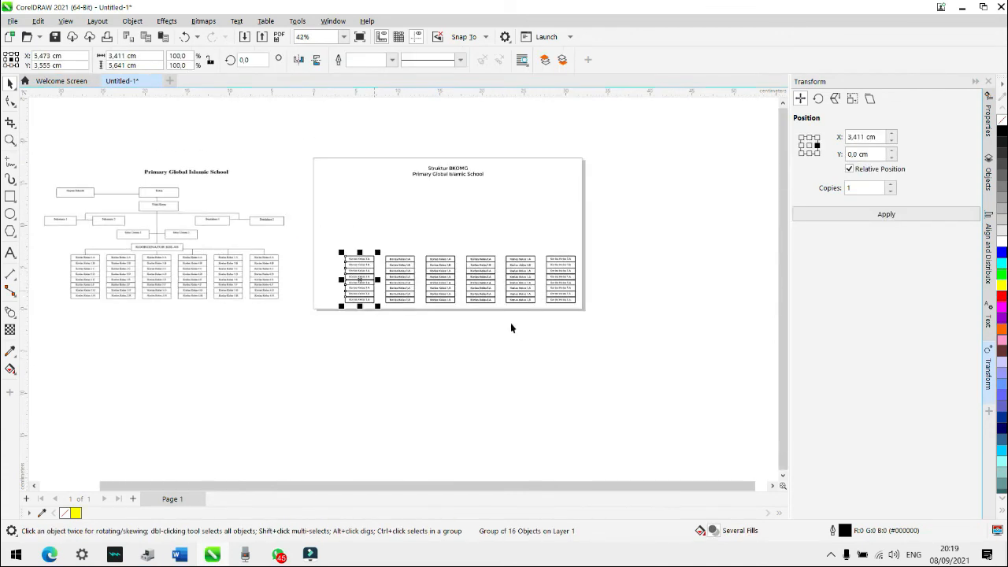
scroll(616, 282, up, 3)
drag(610, 272, 573, 272)
click(515, 364)
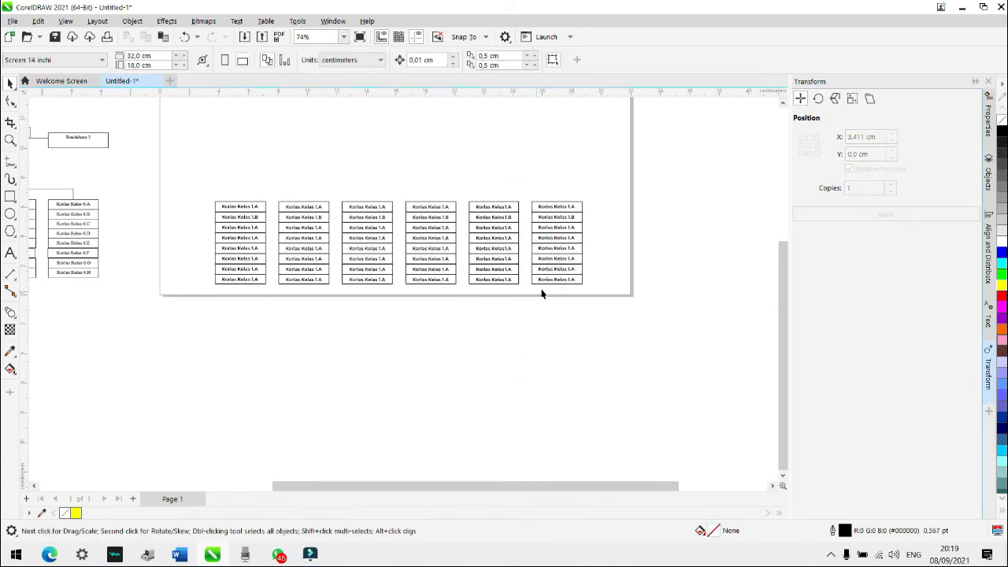
Step: Align the right end column with the left end column so their centers share the same height
scroll(547, 288, down, 2)
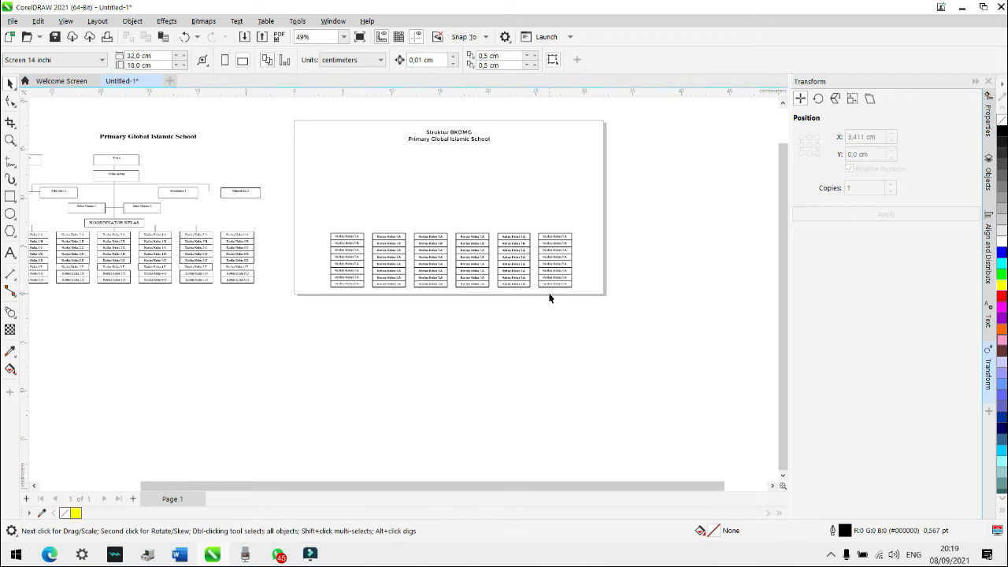
click(559, 280)
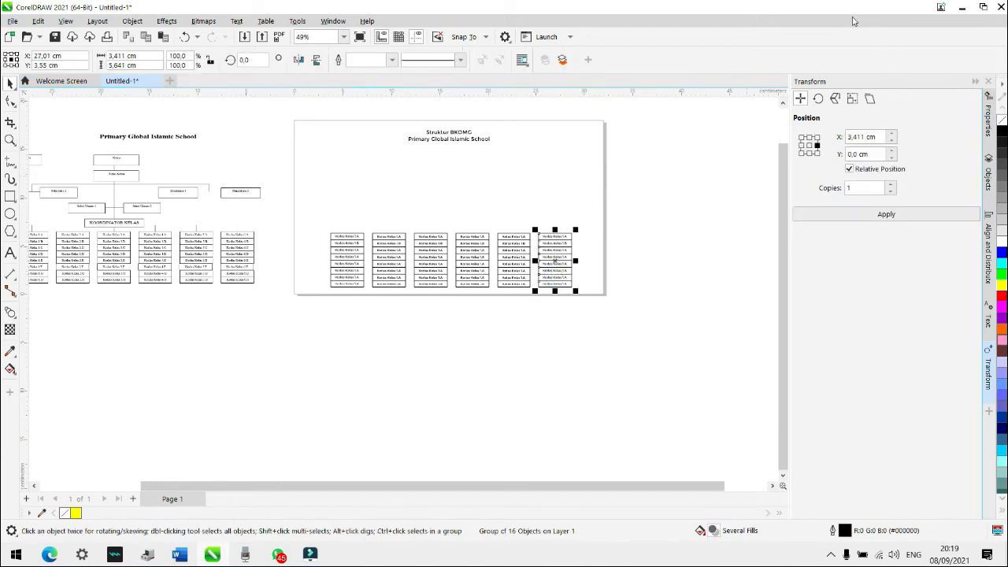
shift+click(351, 258)
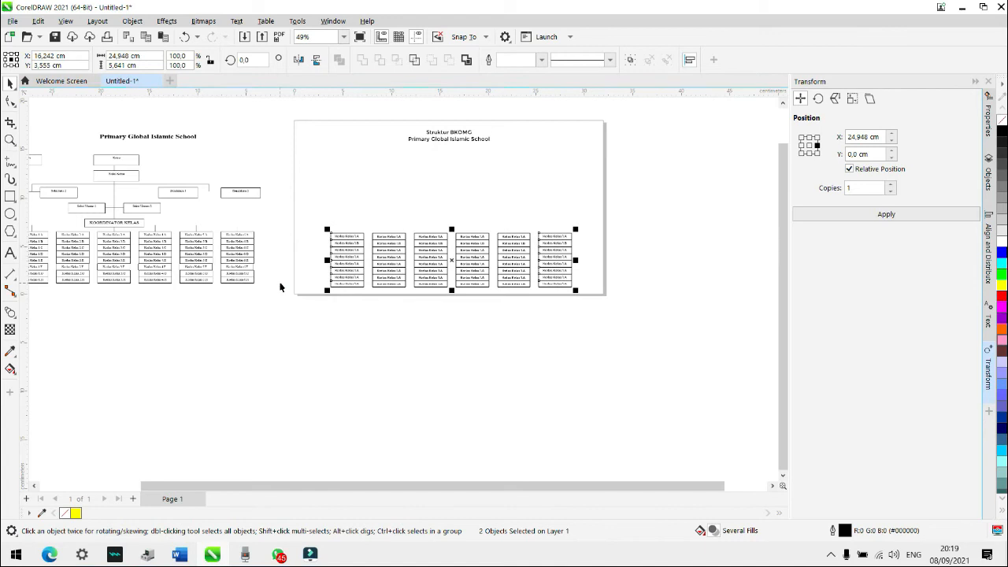
click(281, 246)
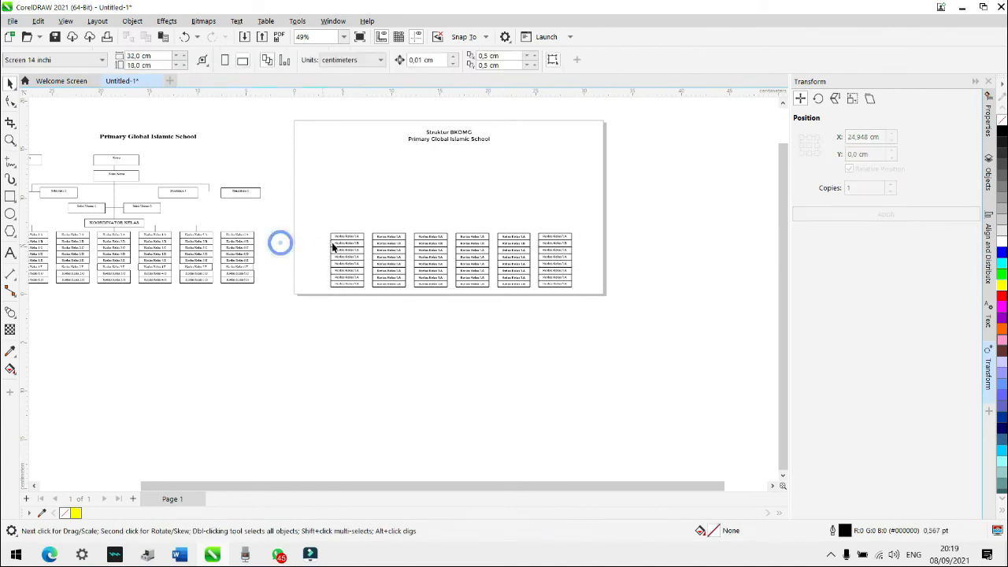
Step: Compare the blended class columns with the KOORDINATOR KELAS section of the reference chart
scroll(342, 253, up, 3)
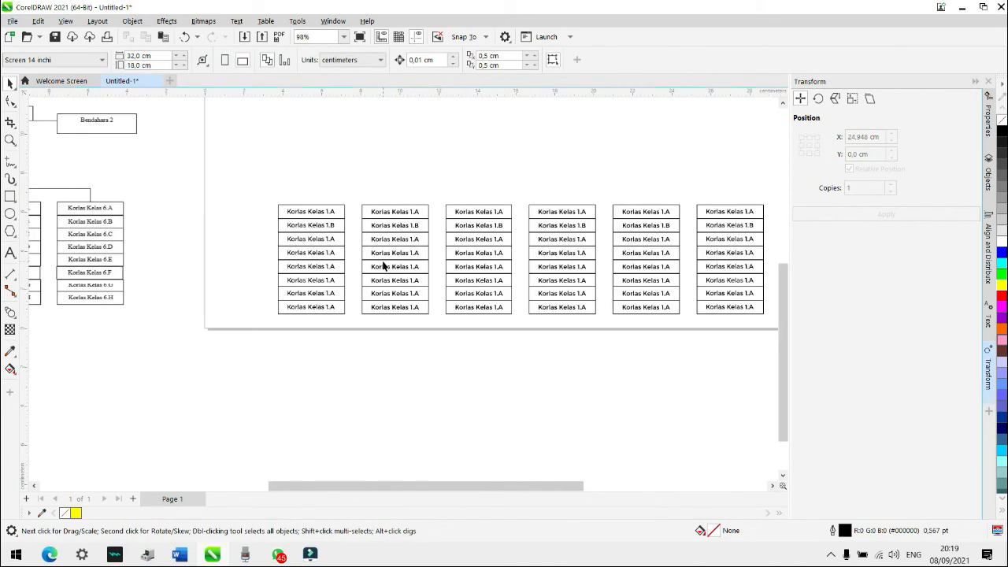
drag(500, 91, 538, 84)
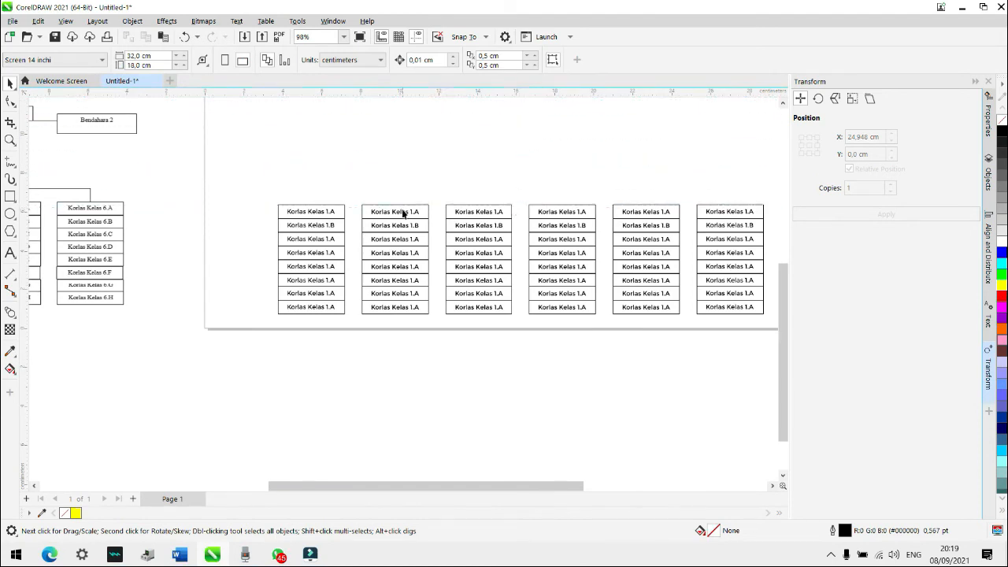
scroll(403, 212, down, 4)
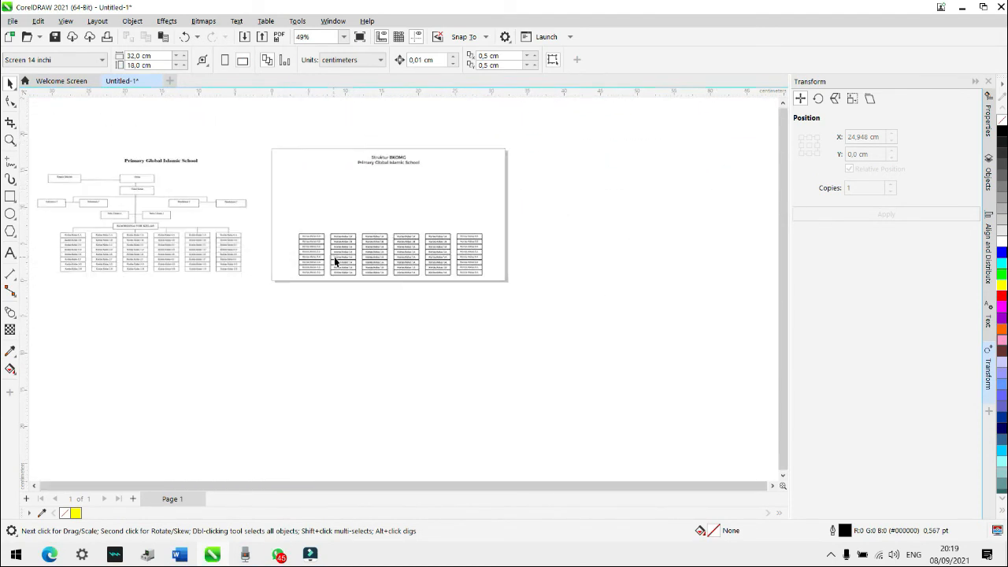
scroll(129, 258, up, 7)
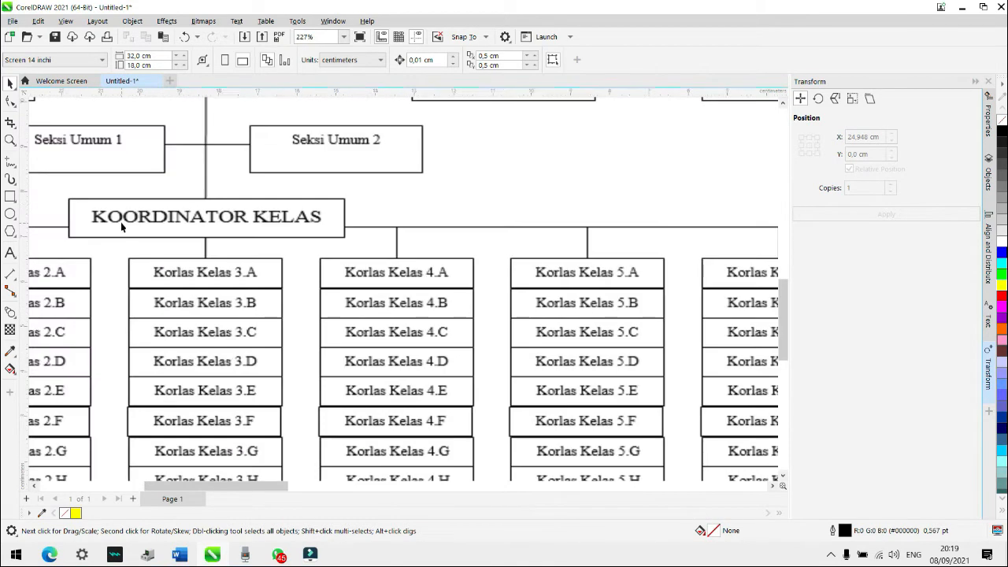
scroll(162, 265, down, 6)
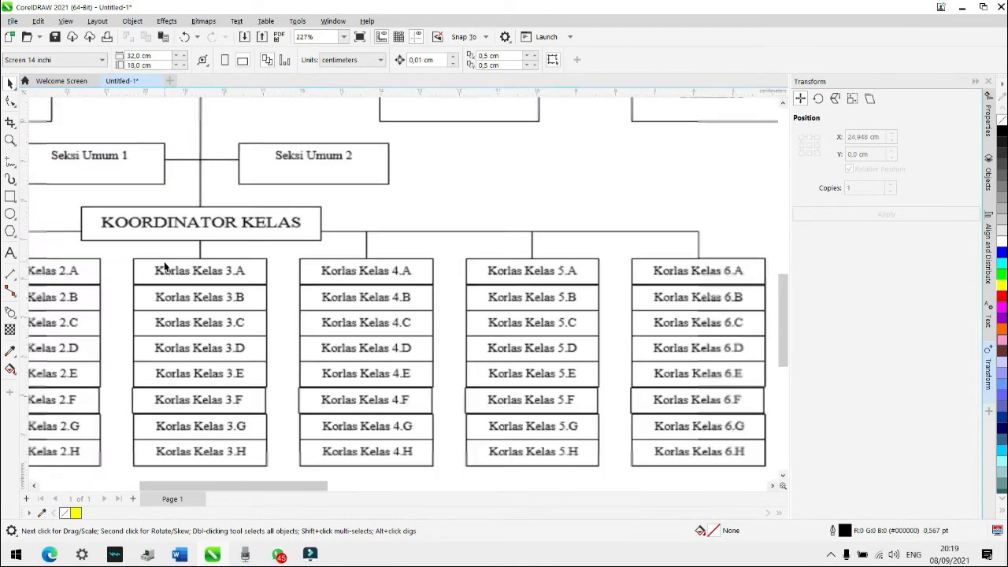
scroll(552, 292, up, 3)
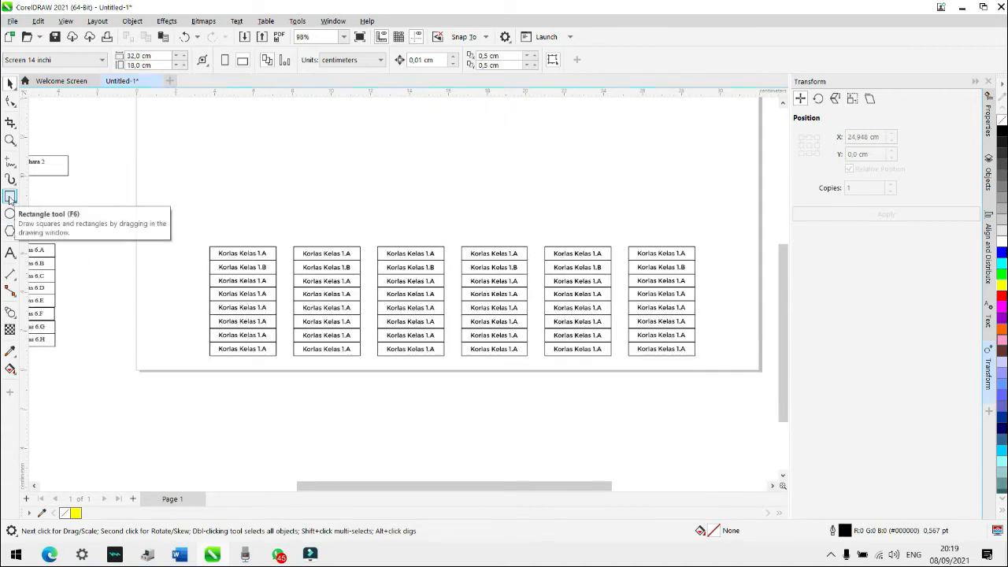
click(10, 197)
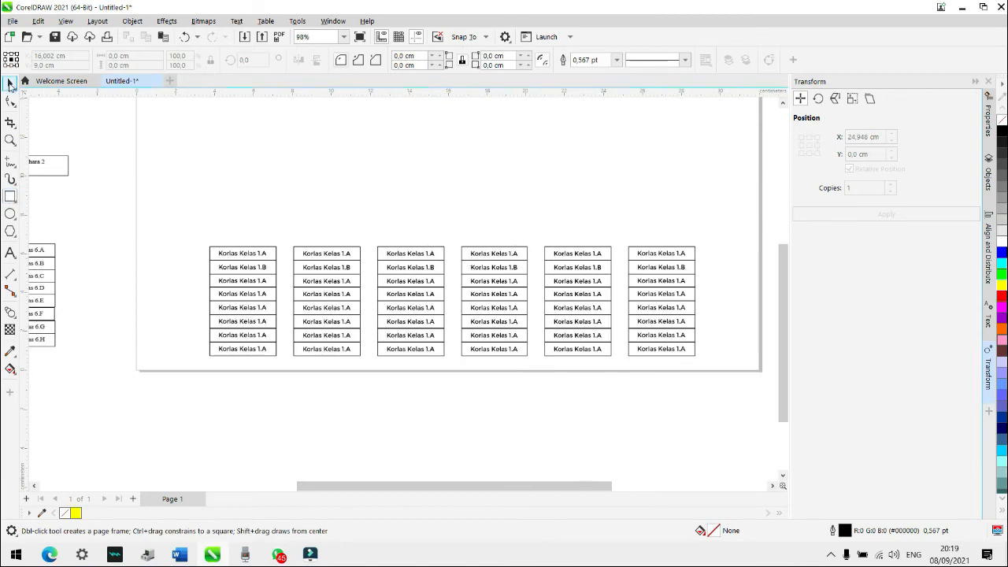
click(10, 83)
click(39, 86)
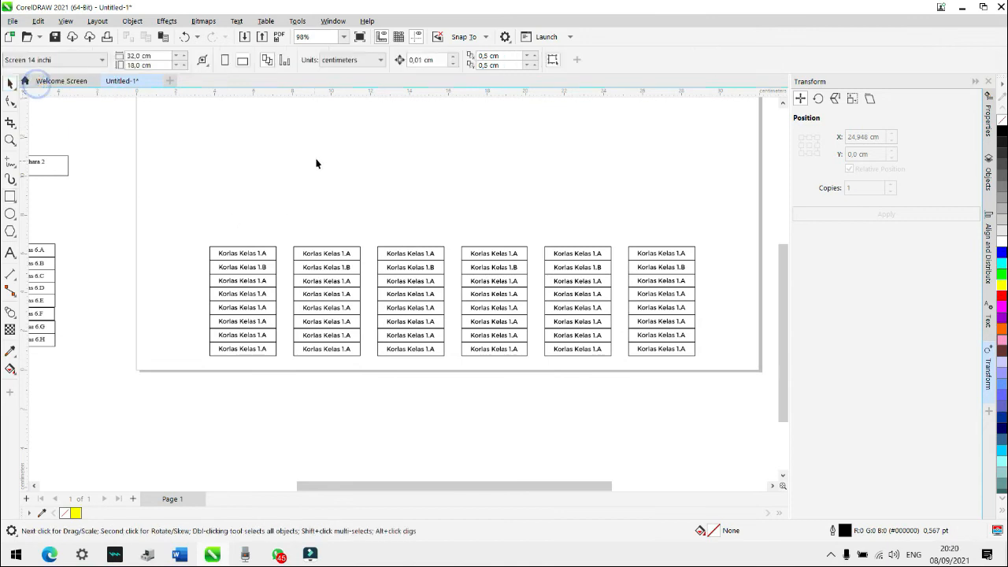
scroll(579, 335, down, 2)
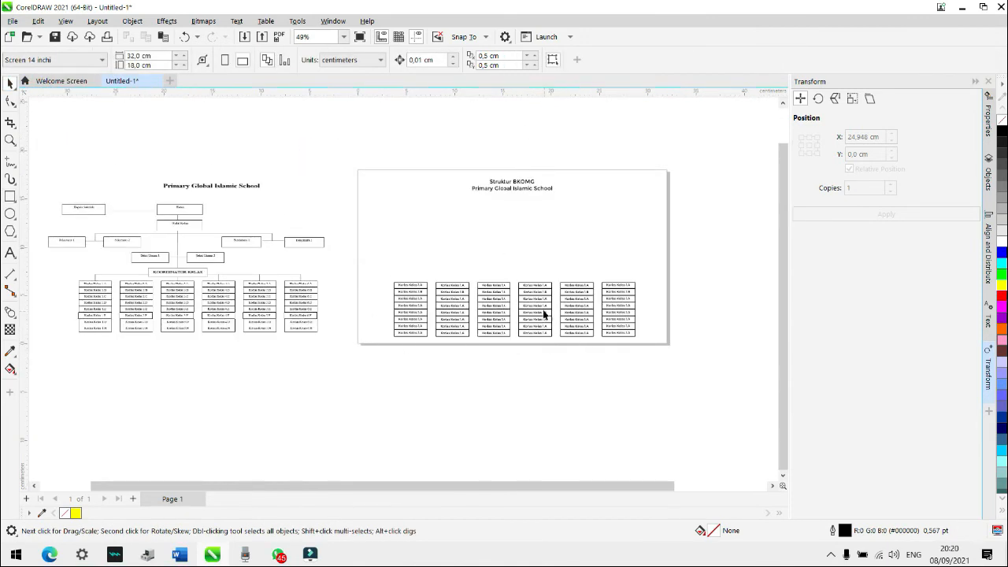
scroll(541, 306, up, 1)
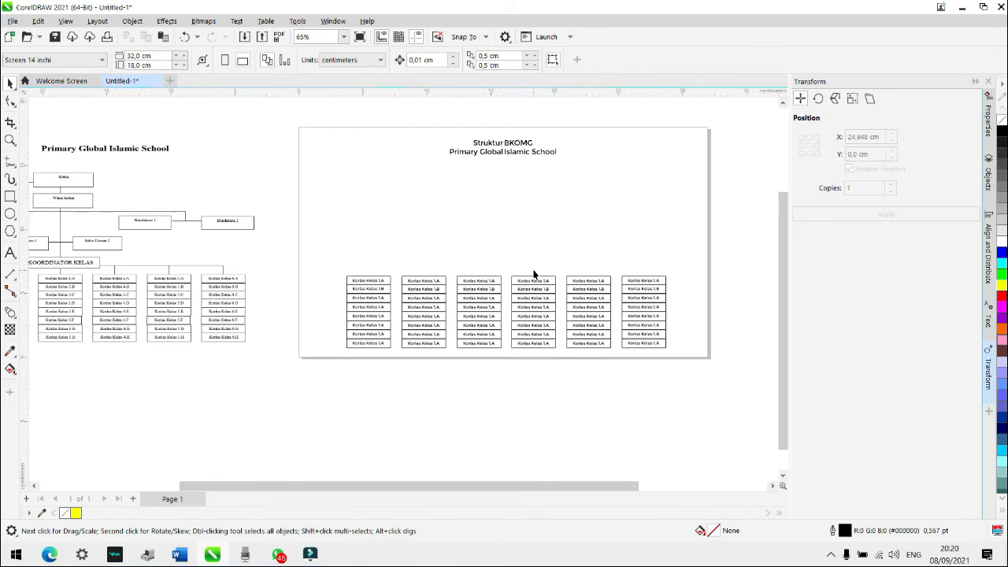
Step: Draw a header rectangle about 7.7 cm wide and 0.86 cm high on top of the two middle class columns
scroll(582, 288, up, 5)
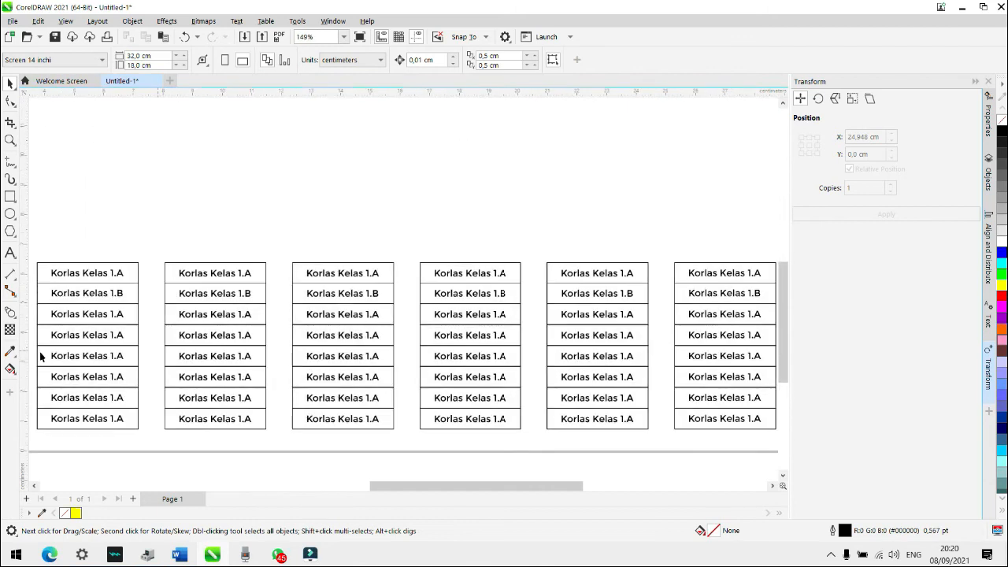
click(14, 198)
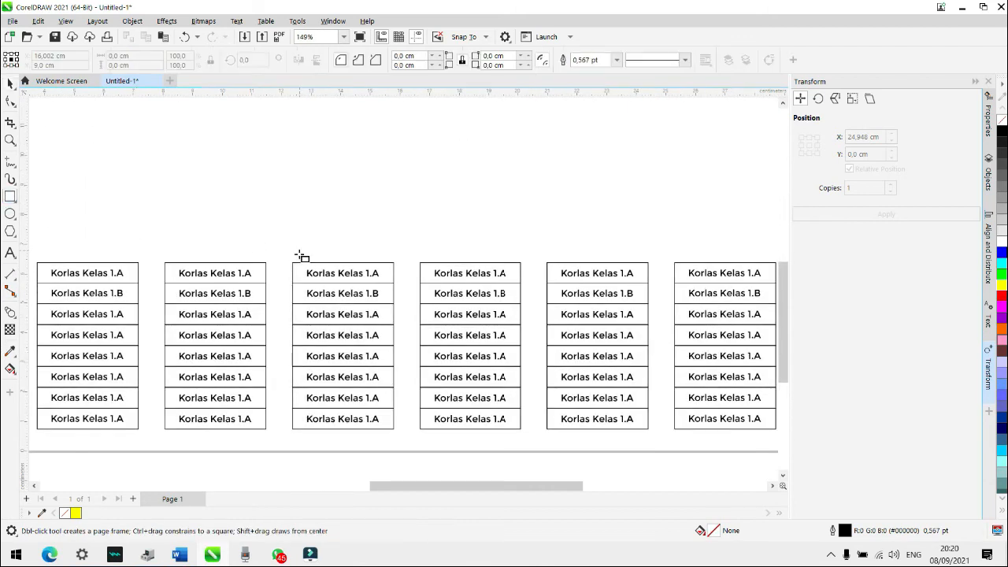
drag(292, 262, 521, 238)
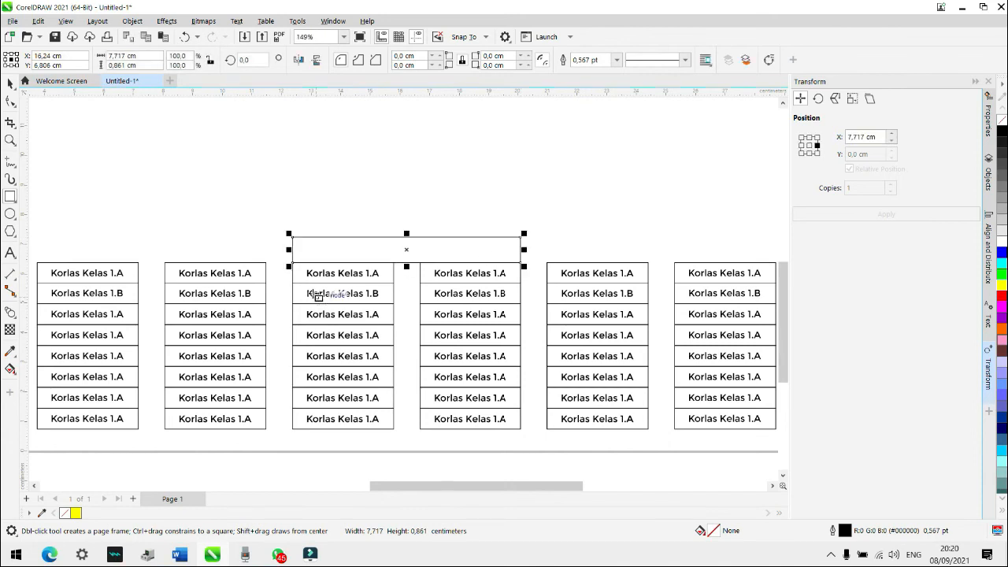
scroll(292, 252, up, 3)
scroll(293, 246, up, 2)
scroll(294, 244, down, 8)
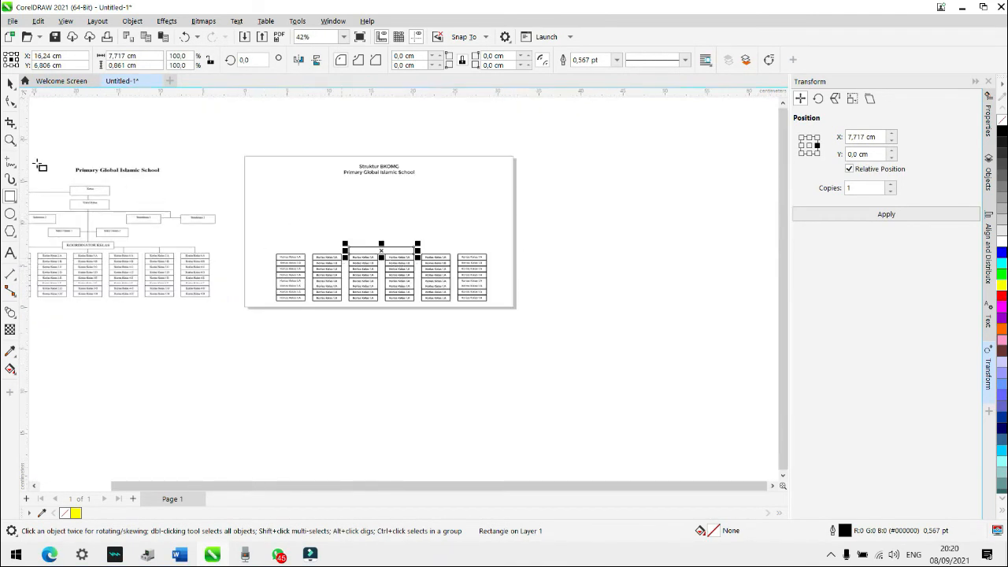
click(420, 377)
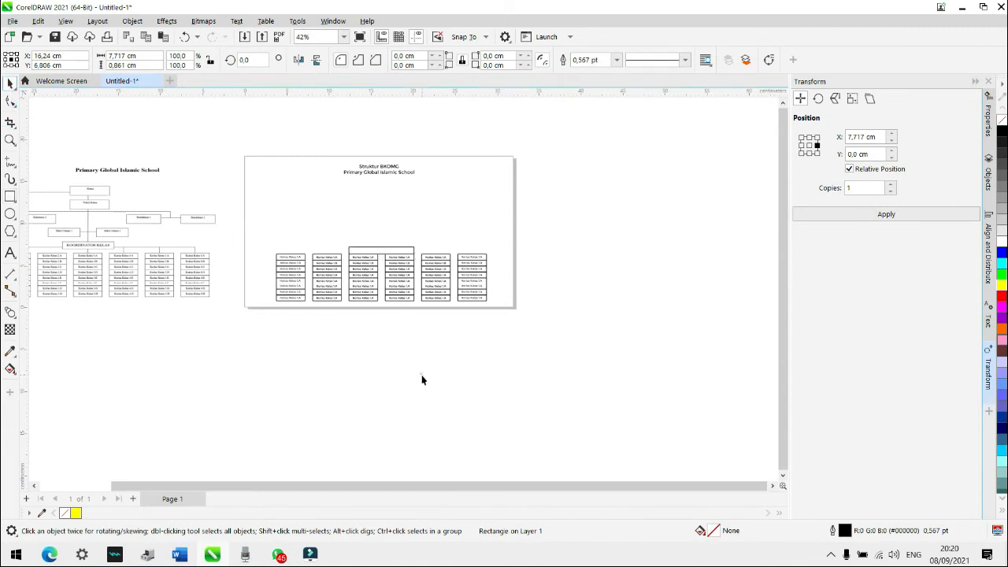
Step: Move the header rectangle up off the class columns, placing its center at about X 16.2 cm, Y 7.5 cm
scroll(383, 257, up, 3)
click(381, 253)
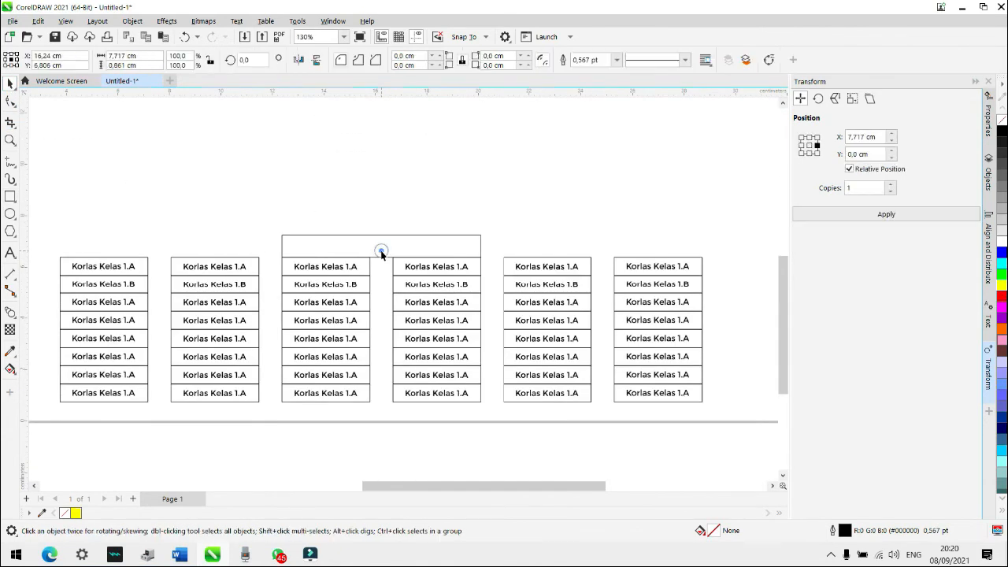
drag(382, 249, 382, 236)
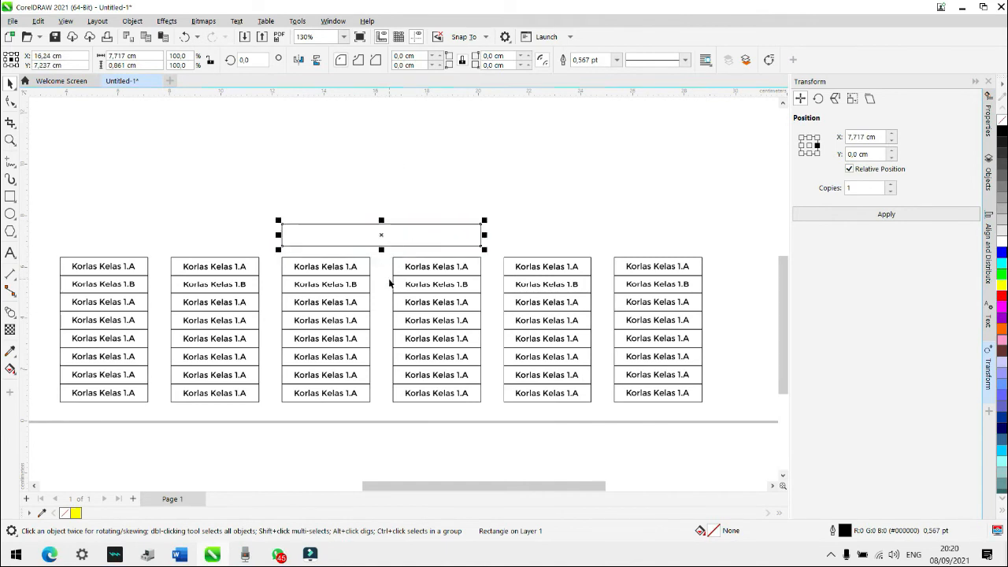
scroll(390, 274, down, 2)
scroll(391, 277, down, 1)
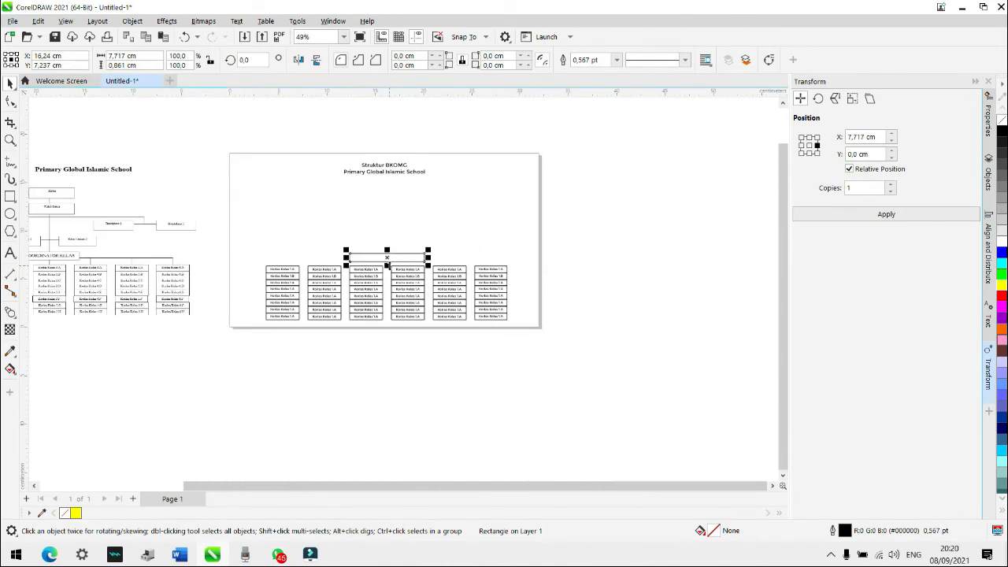
scroll(387, 264, up, 3)
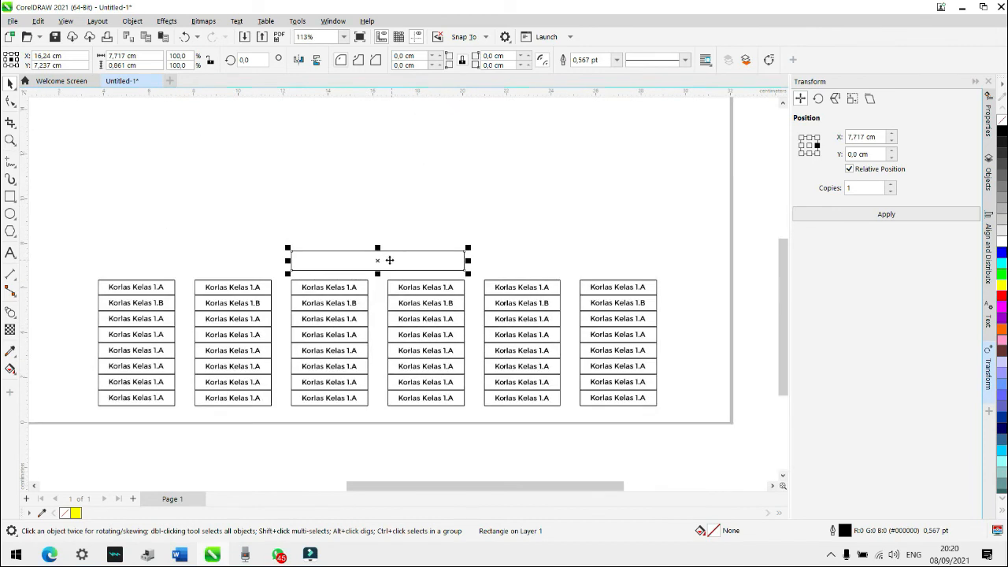
mouse_move(387, 262)
mouse_down()
mouse_move(384, 245)
mouse_move(385, 264)
mouse_up()
scroll(375, 290, down, 3)
scroll(371, 267, up, 2)
scroll(410, 298, down, 3)
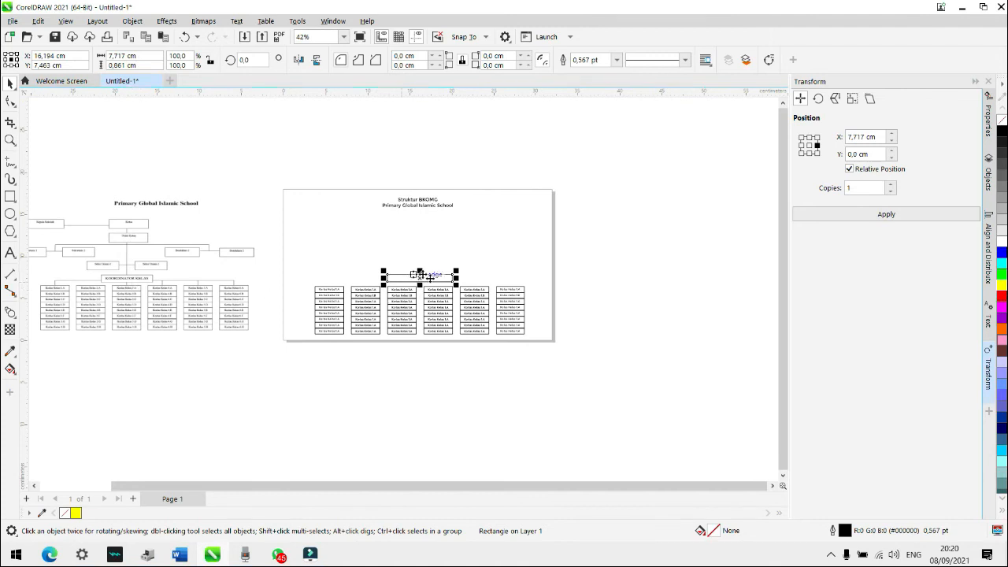
Step: Open the Align and Distribute settings and look over the alignment commands available for the header rectangle
scroll(415, 303, up, 2)
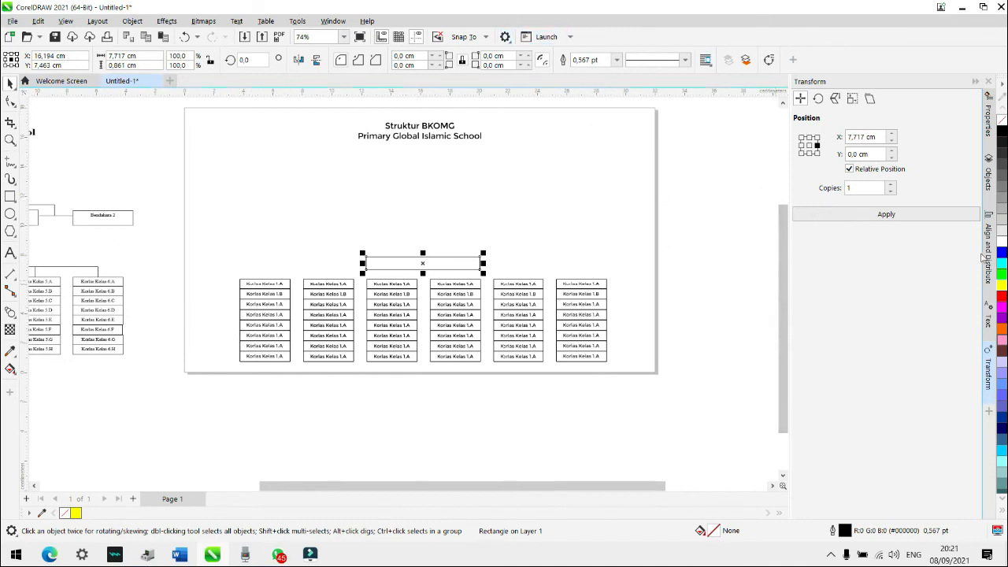
click(989, 257)
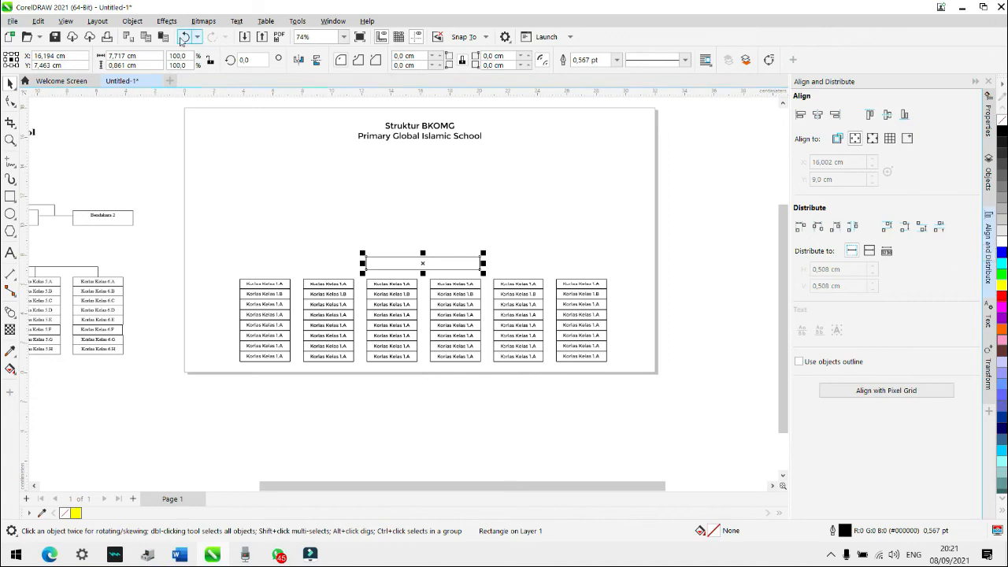
click(133, 22)
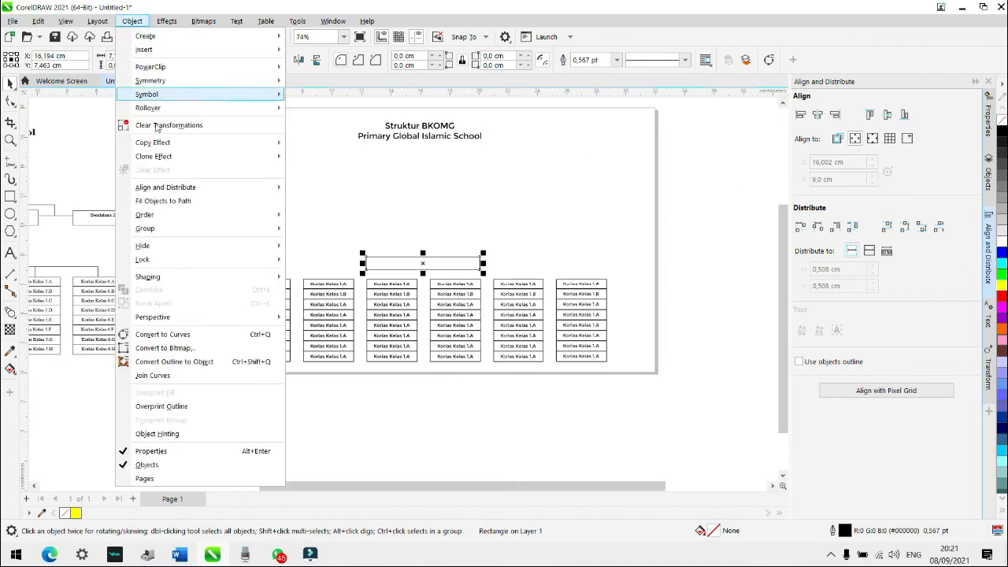
mouse_move(189, 191)
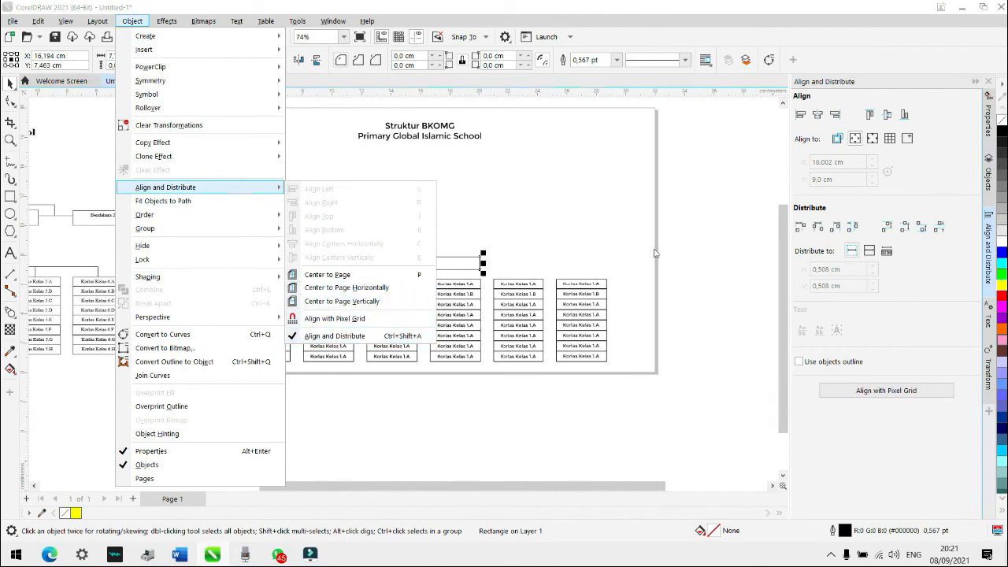
click(720, 208)
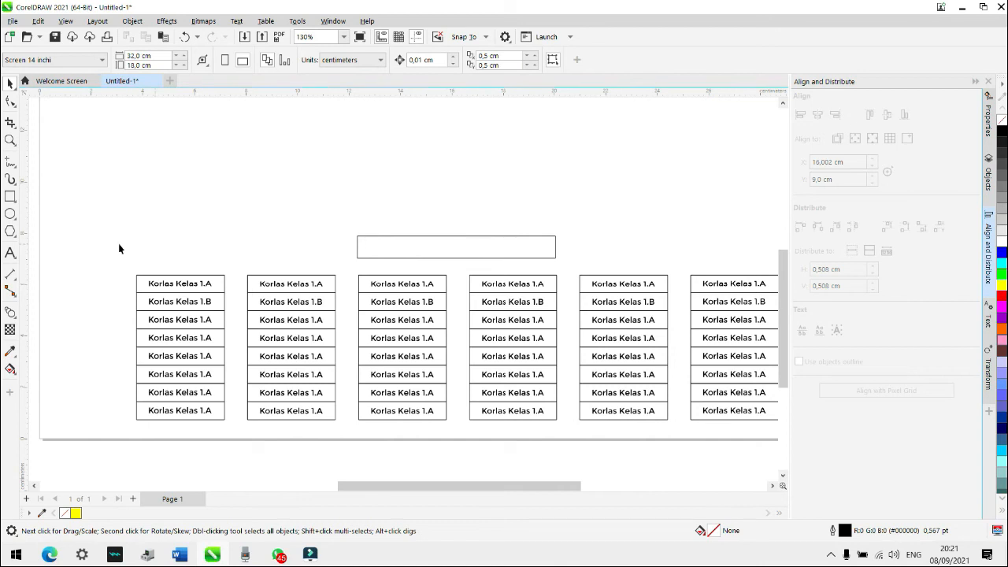
Step: Add the artistic text "Koordinator Kelas" above the header rectangle
click(9, 255)
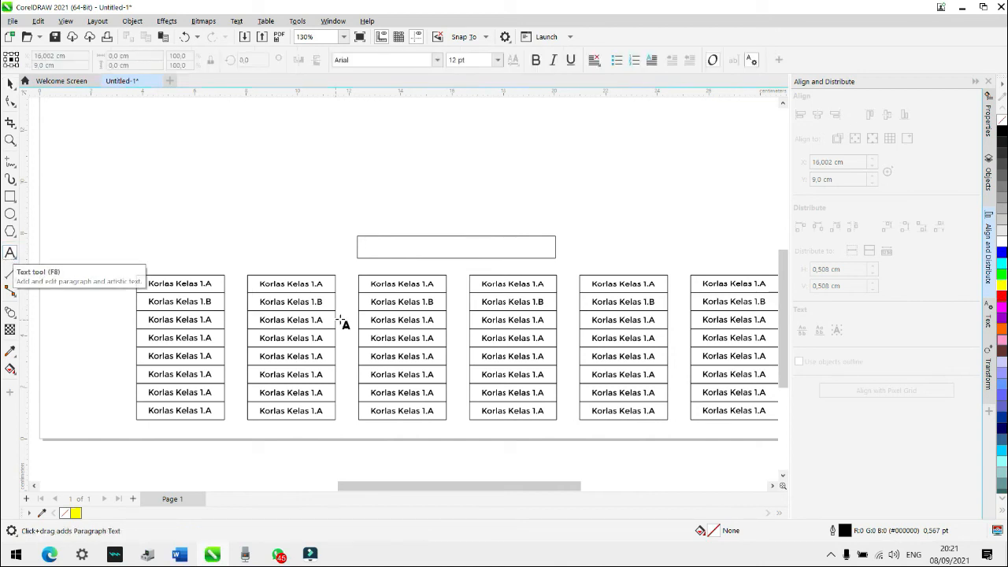
click(446, 206)
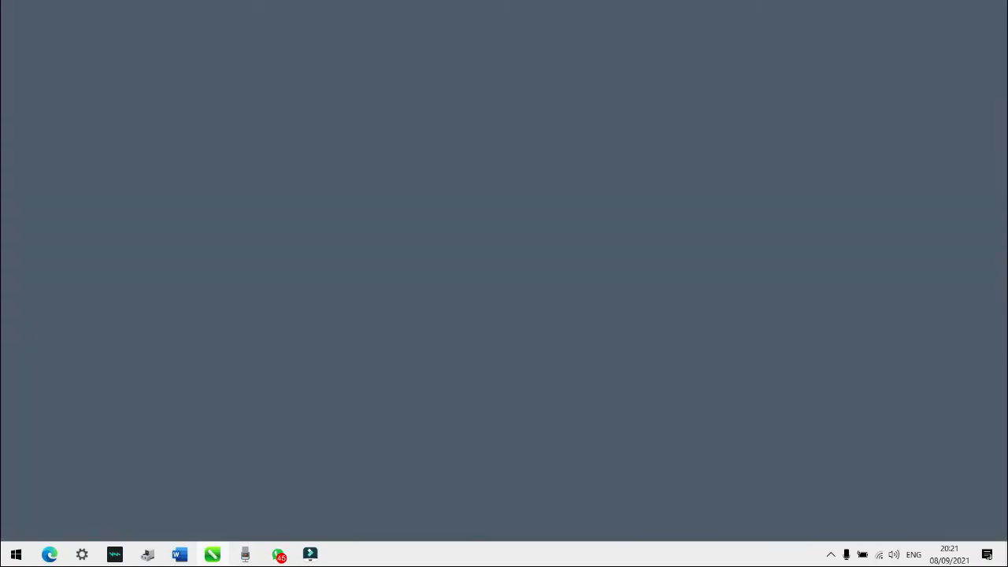
text(kOOR)
key(BackSpace)
key(BackSpace)
key(BackSpace)
key(BackSpace)
text(Koor)
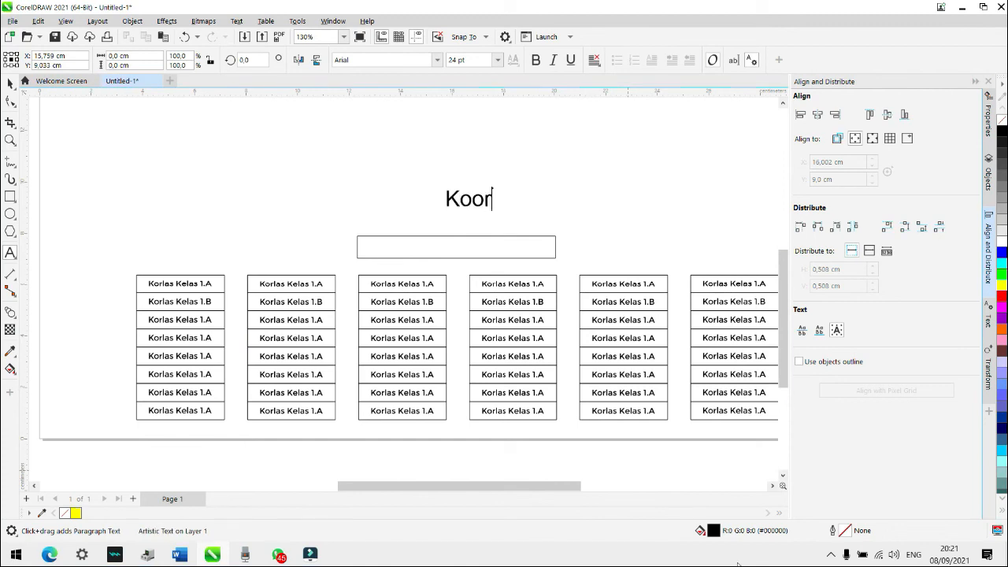
text(dinator Kelas)
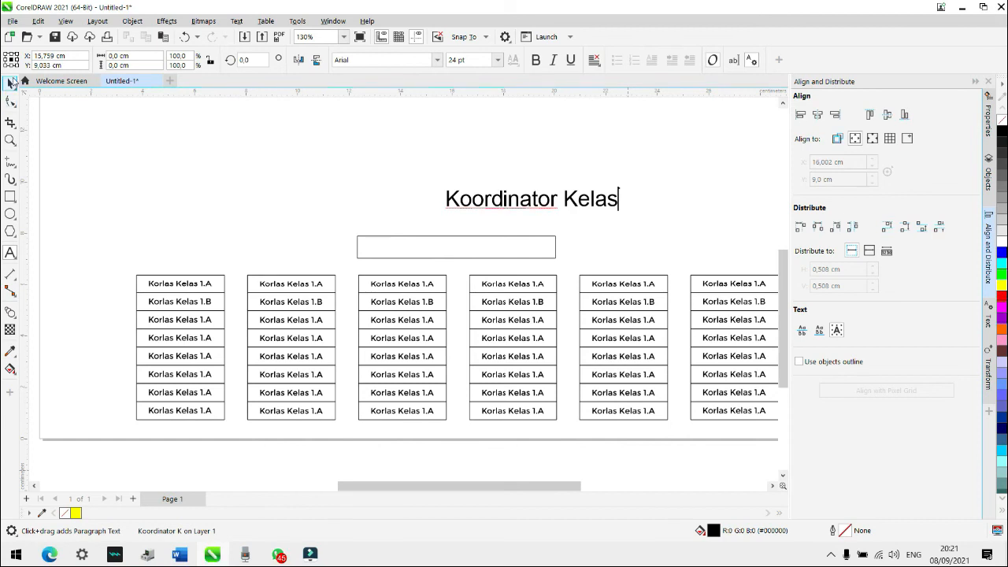
click(11, 83)
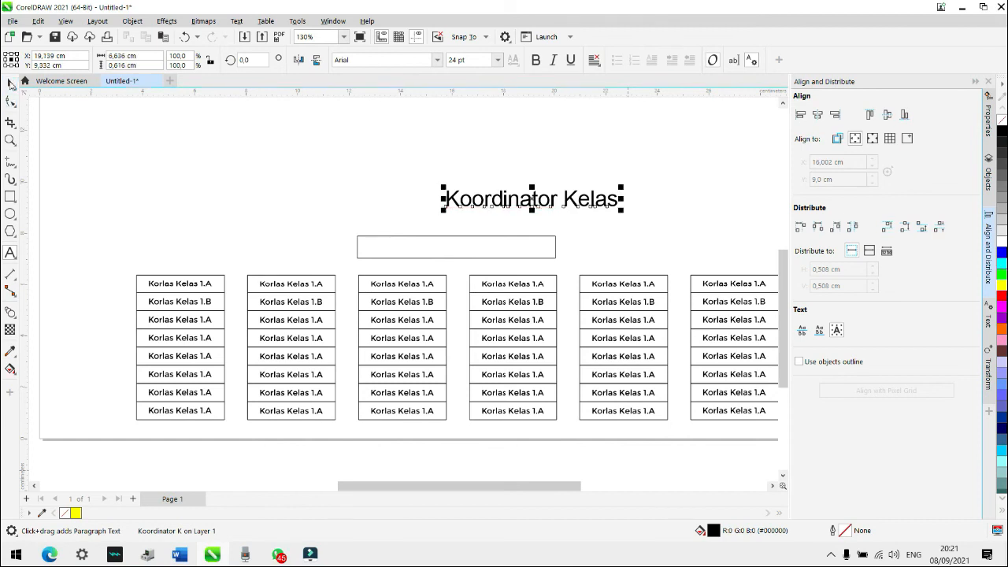
Step: Set the "Koordinator Kelas" text to Montserrat at 16 pt
click(437, 60)
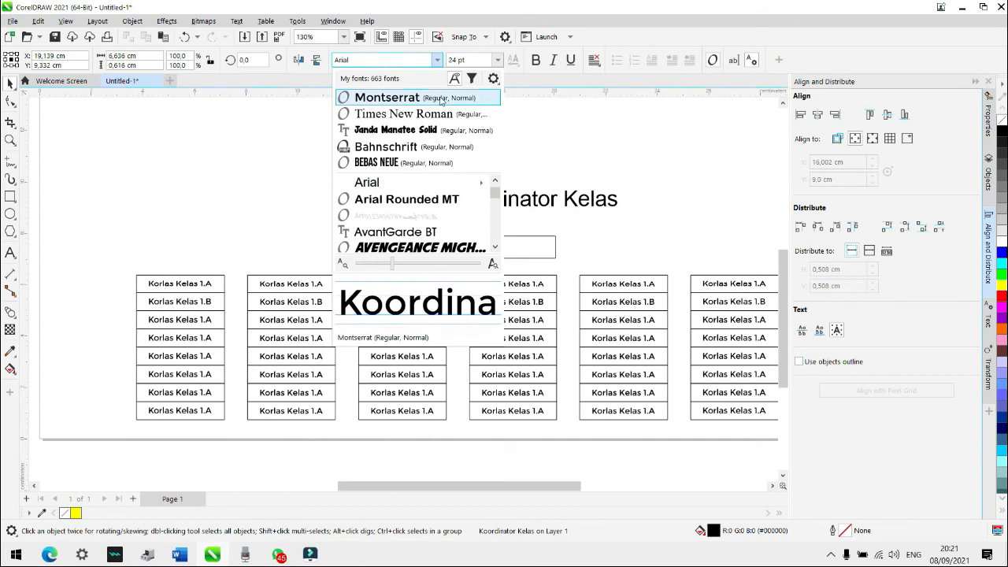
click(441, 97)
click(497, 61)
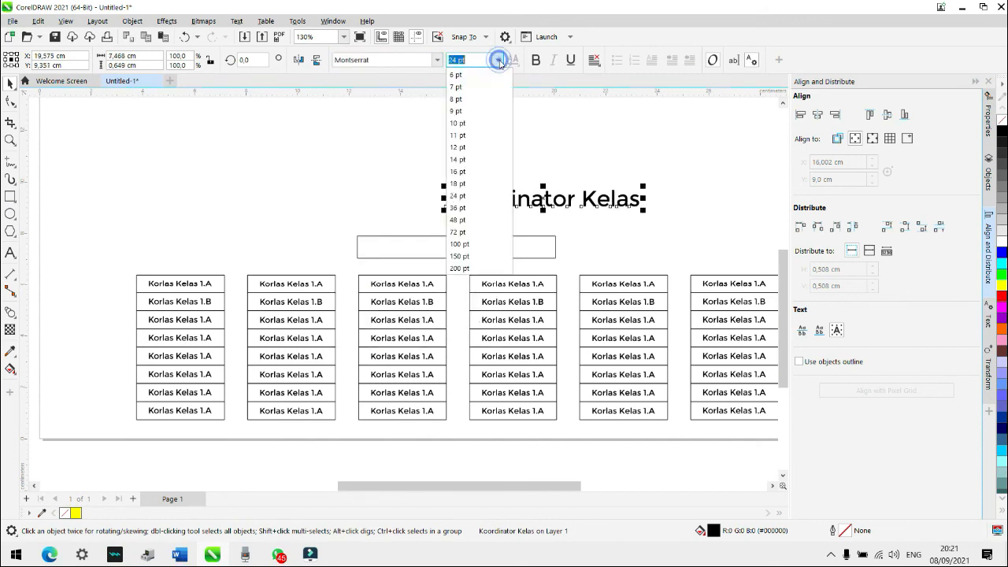
click(490, 175)
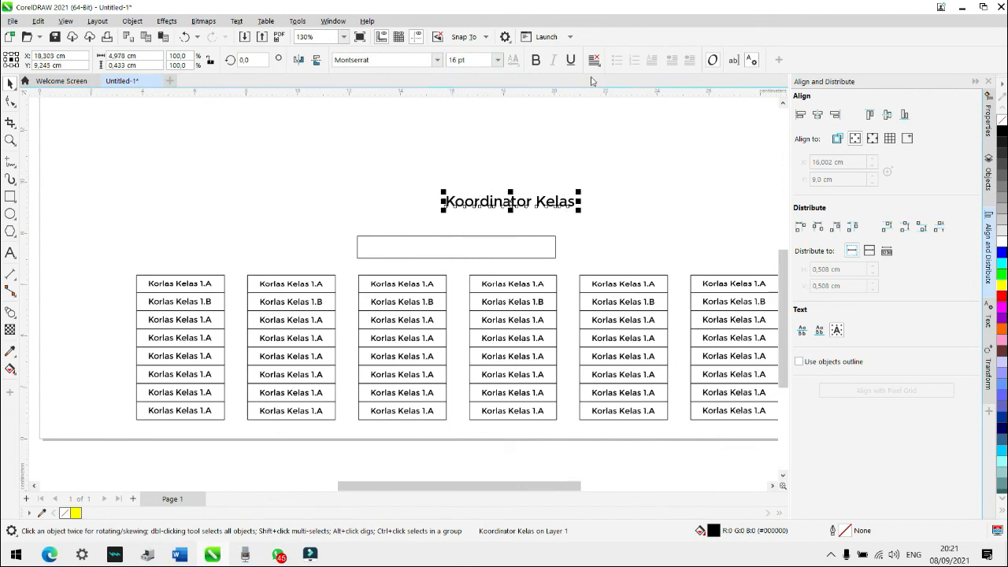
Step: Move the "Koordinator Kelas" text into the middle of the header rectangle, at about X 16.3 cm, Y 7.5 cm
drag(528, 207, 477, 253)
scroll(481, 254, down, 3)
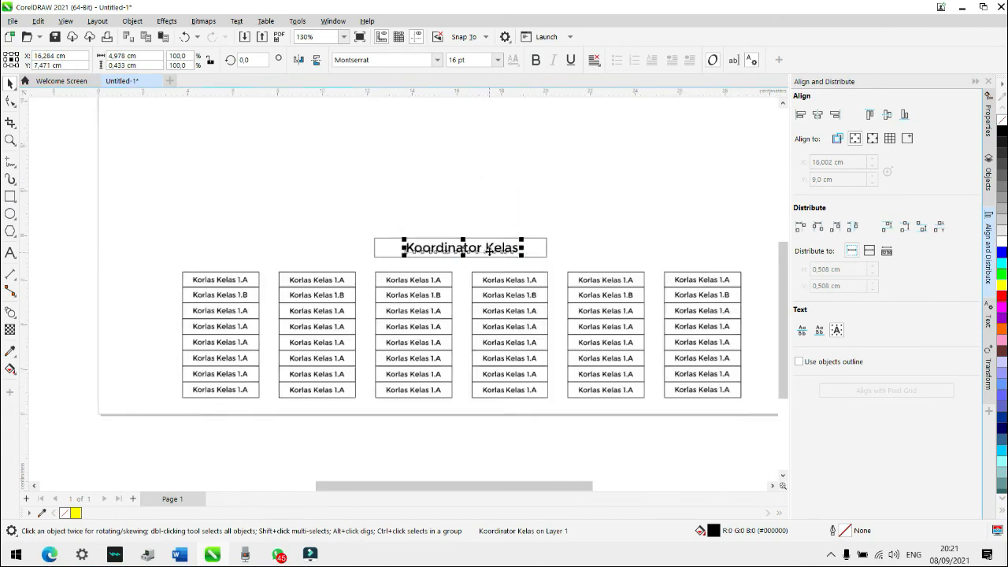
scroll(273, 244, down, 1)
scroll(127, 236, up, 1)
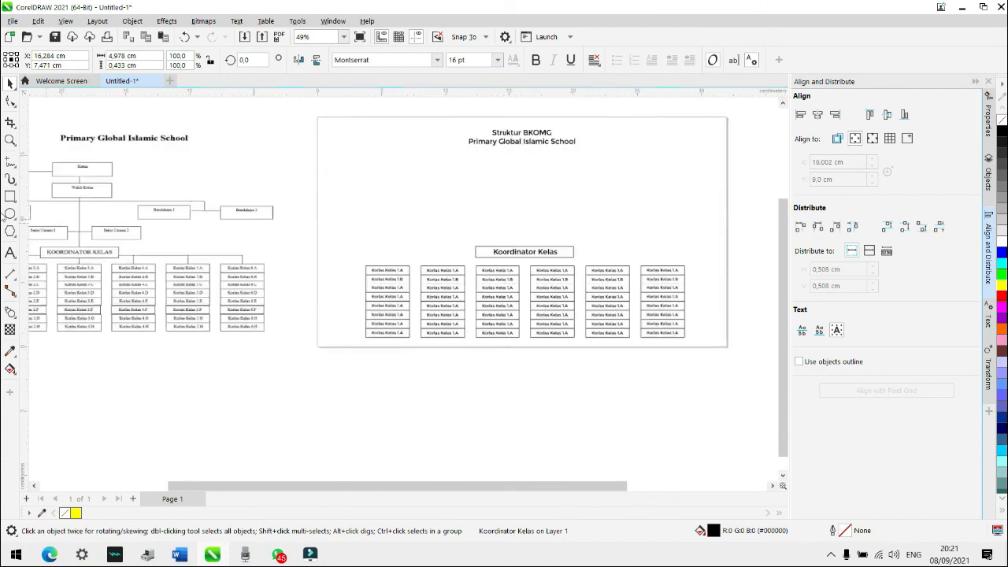
scroll(62, 237, up, 1)
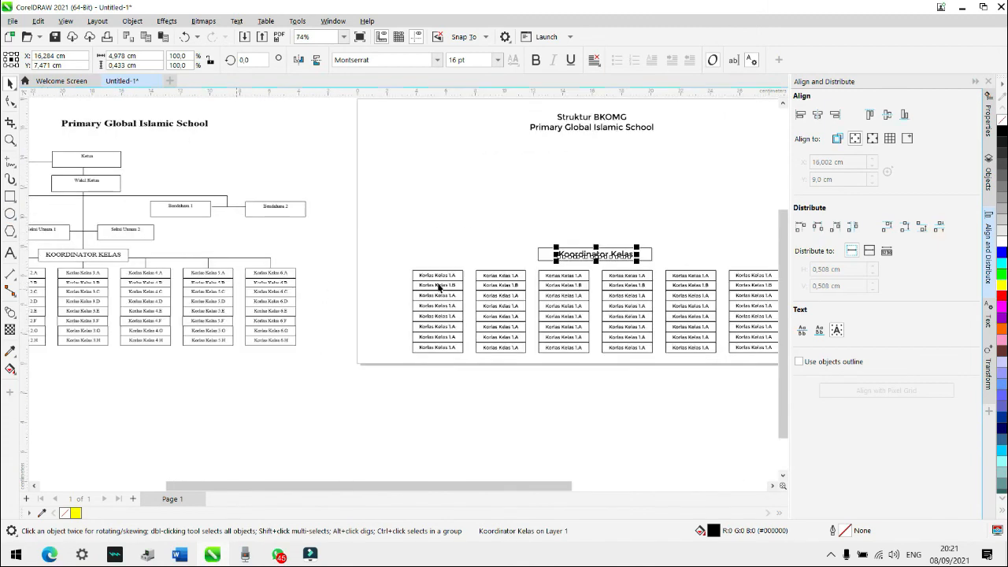
scroll(526, 288, down, 4)
scroll(684, 292, up, 3)
click(535, 375)
Step: Compare the new header with the reference chart and examine the Seksi Umum boxes above its KOORDINATOR KELAS box
scroll(510, 278, up, 4)
scroll(496, 237, up, 1)
scroll(494, 231, down, 3)
scroll(491, 269, up, 5)
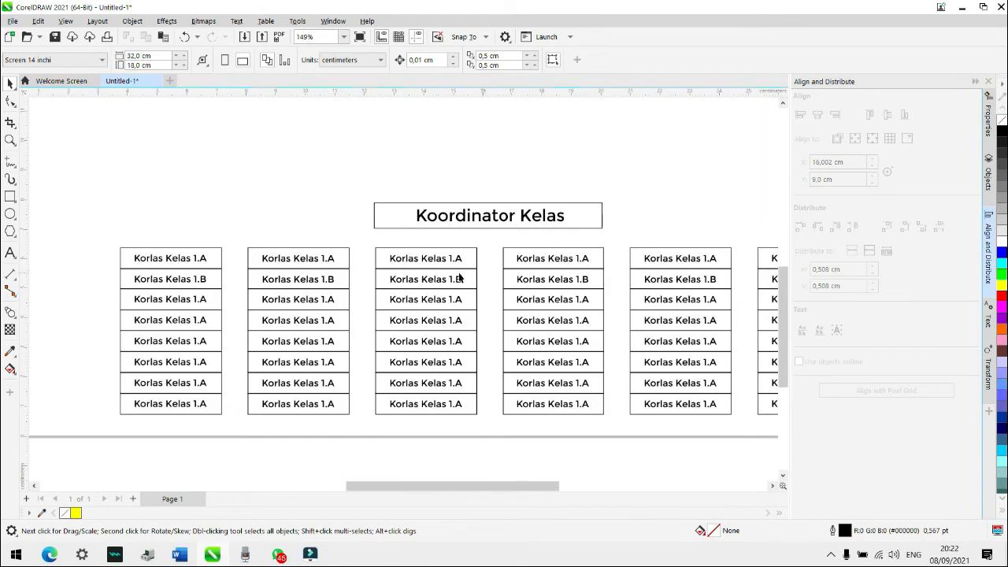
scroll(478, 301, down, 4)
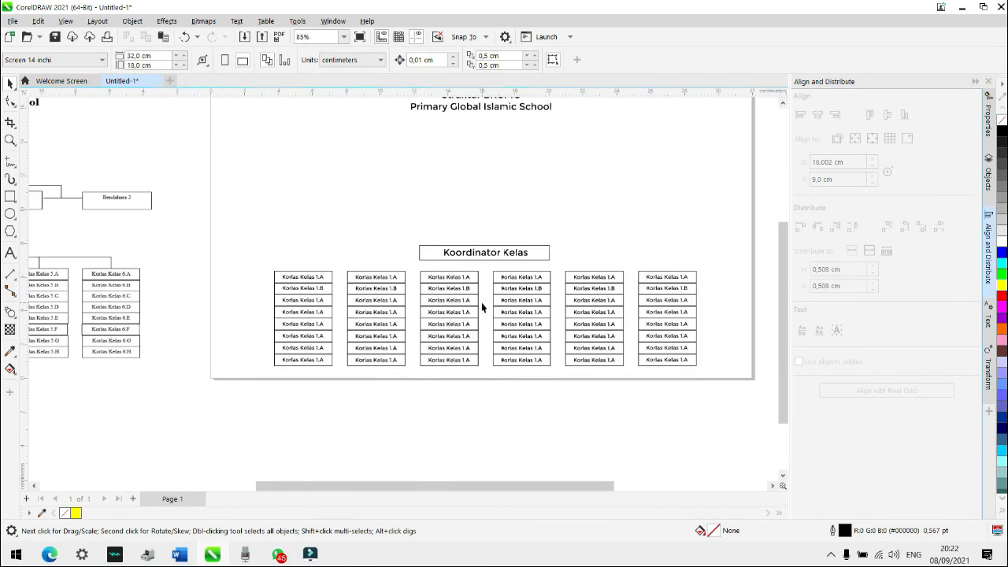
scroll(472, 301, down, 3)
scroll(142, 265, up, 3)
scroll(137, 262, up, 3)
scroll(134, 262, down, 4)
scroll(81, 267, up, 2)
scroll(130, 266, up, 4)
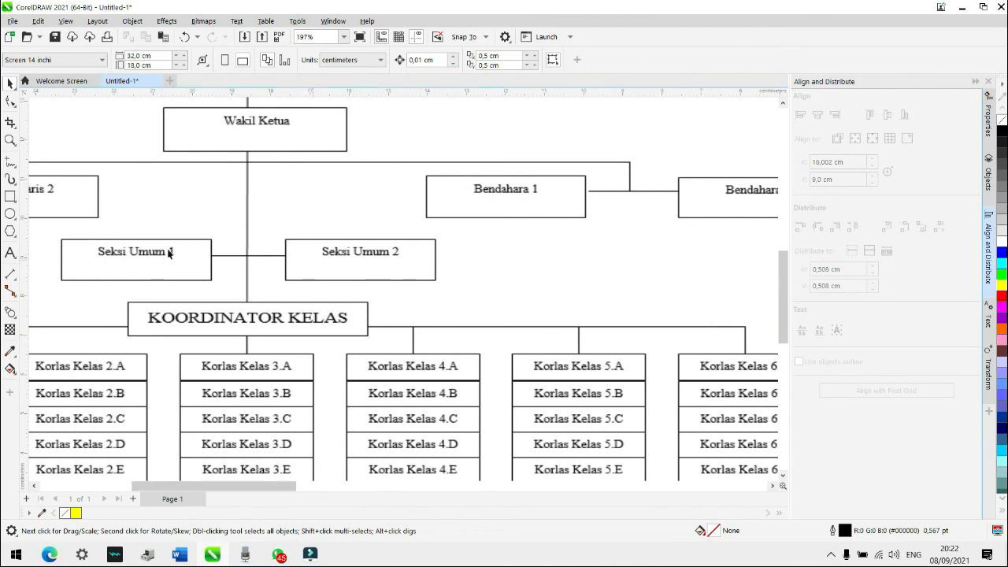
scroll(298, 275, down, 5)
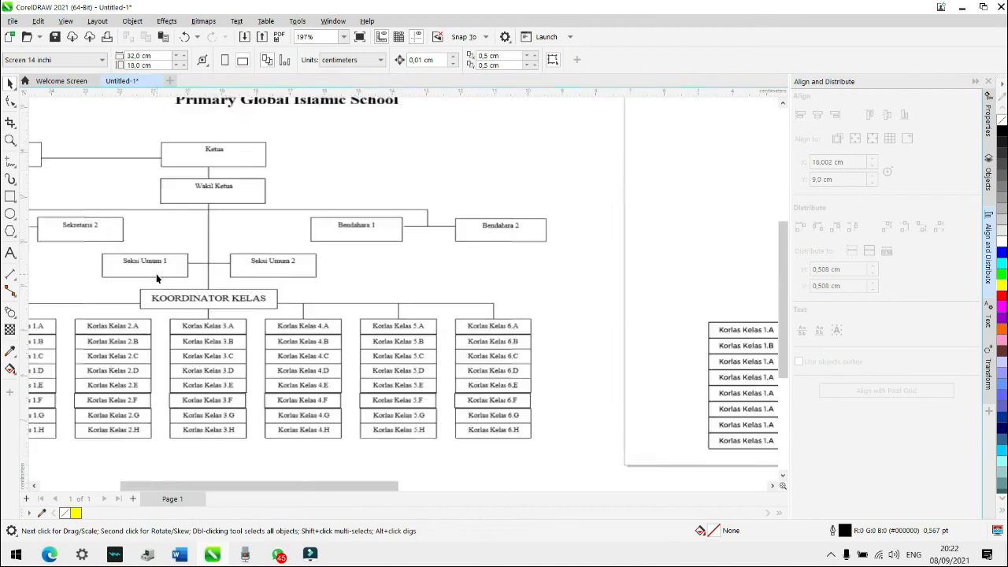
scroll(523, 337, up, 1)
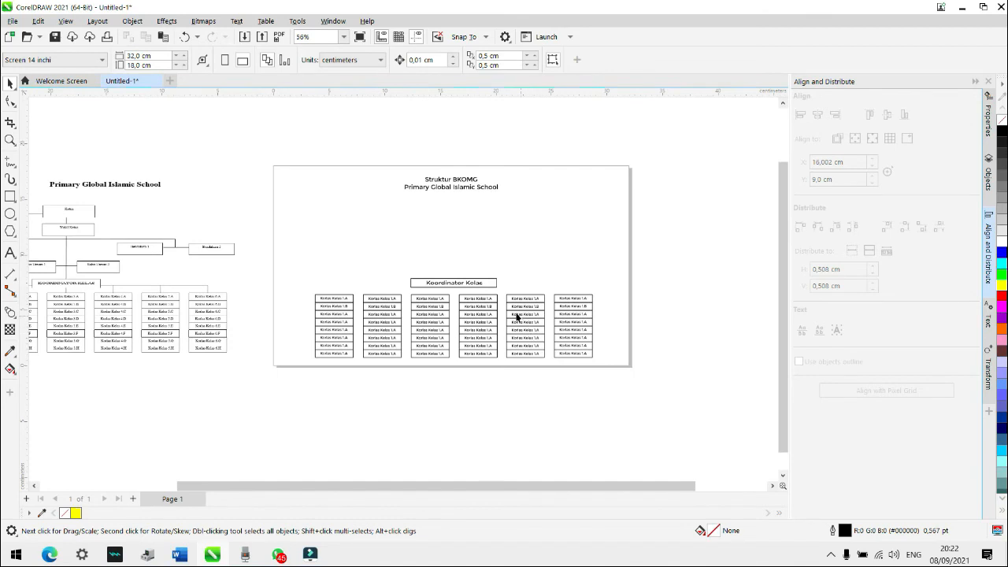
scroll(461, 283, up, 2)
Step: Duplicate the "Koordinator Kelas" header rectangle once directly above itself, with a relative offset of X 0,0 cm and Y 0,861 cm
click(460, 280)
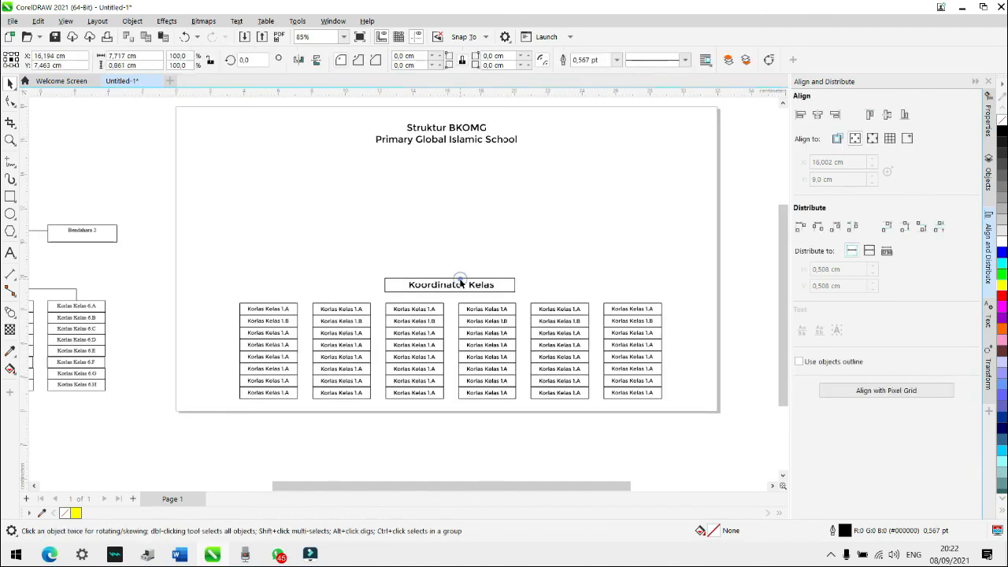
click(425, 226)
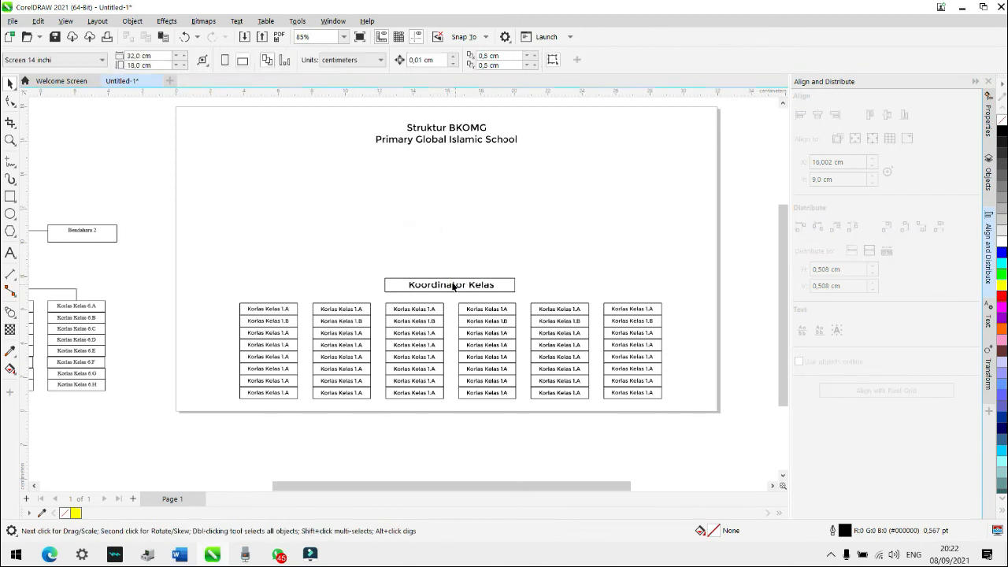
click(388, 283)
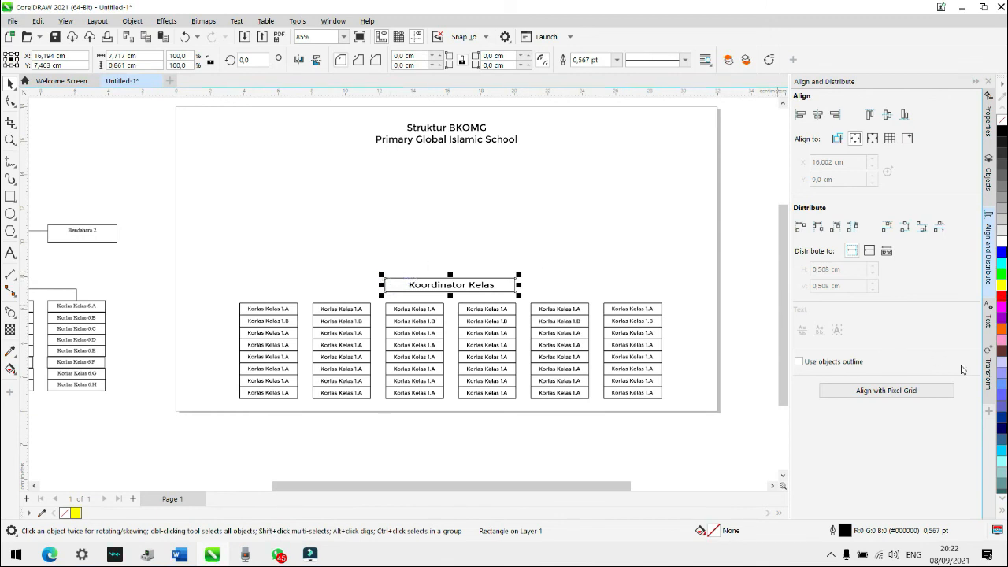
click(991, 385)
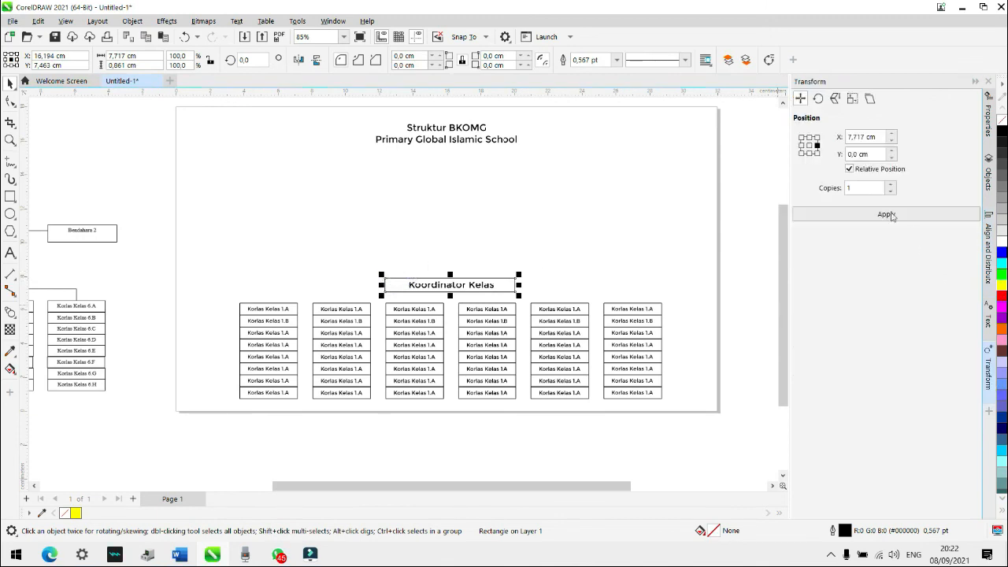
click(810, 138)
click(847, 217)
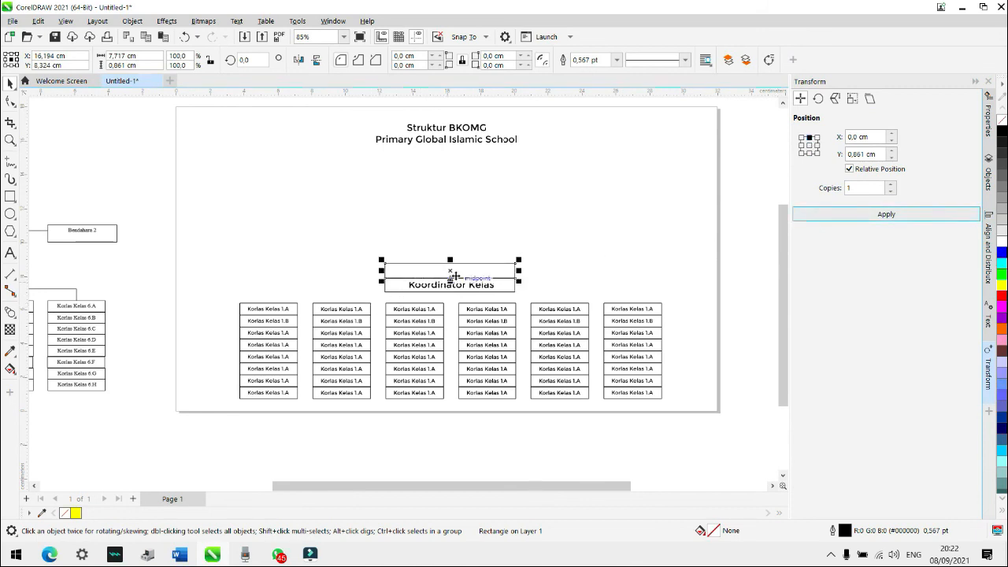
Step: Move the copied rectangle up and left of the "Koordinator Kelas" header and narrow it from its left side to about 5,17 cm wide
drag(463, 273, 383, 260)
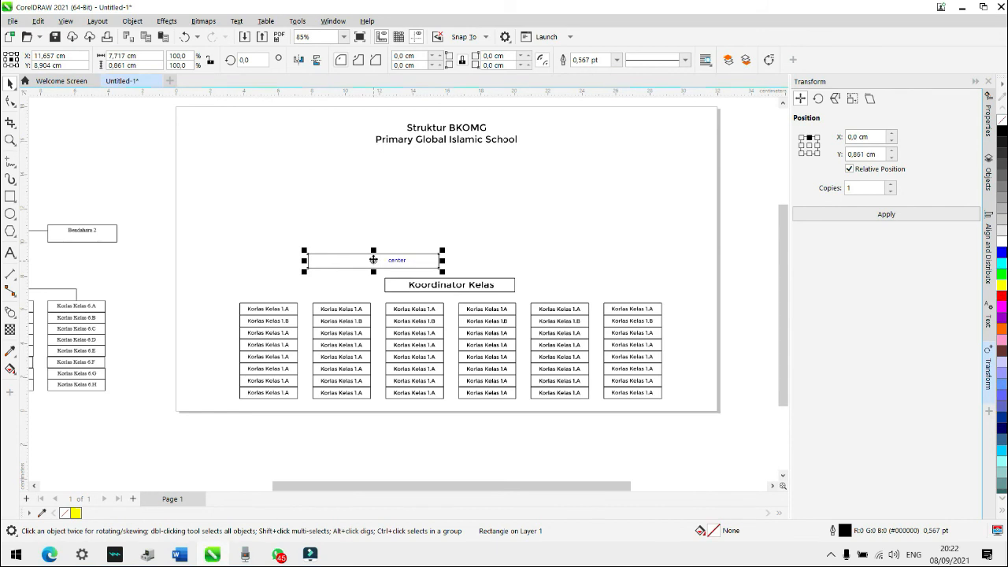
drag(304, 260, 350, 310)
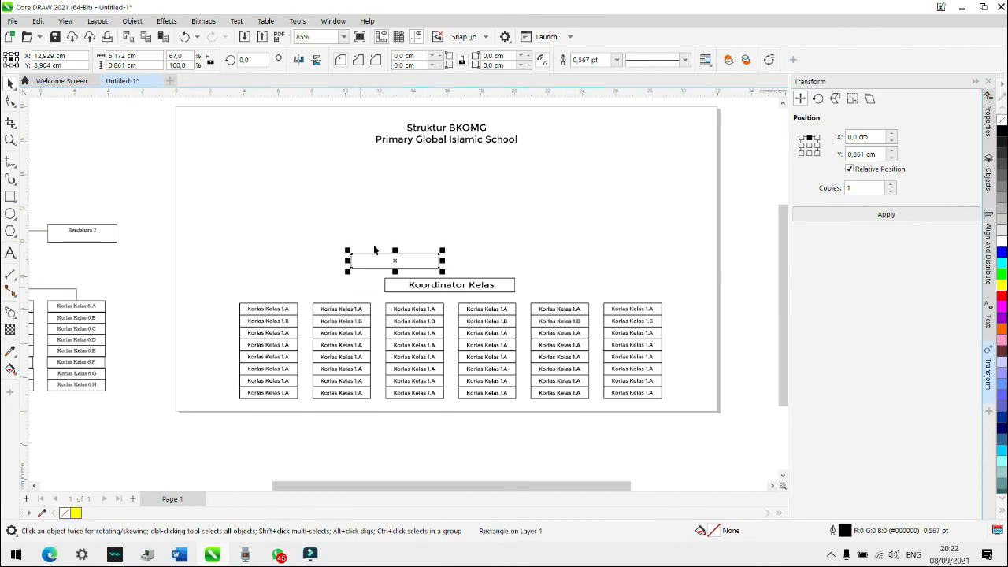
scroll(402, 256, down, 3)
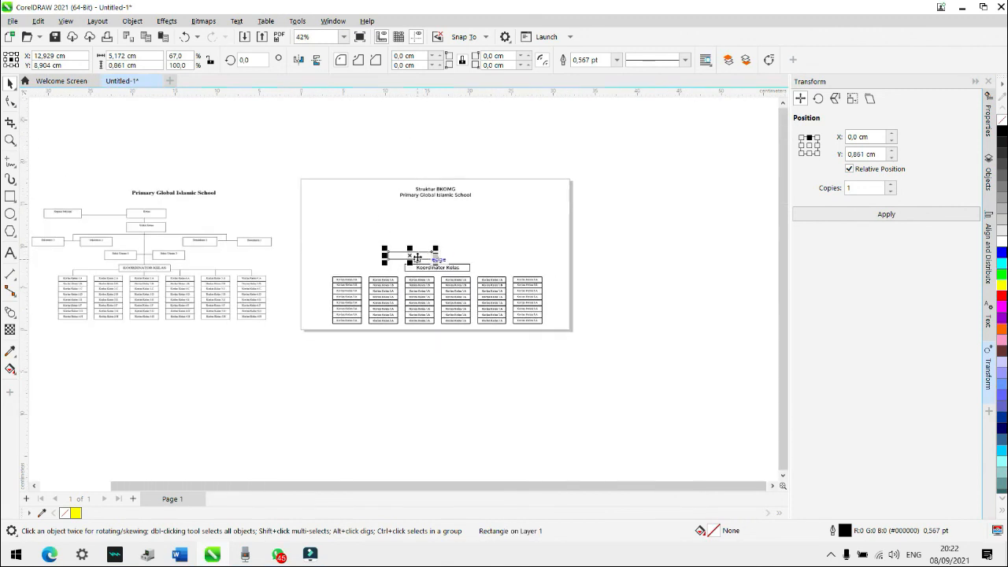
scroll(425, 252, up, 3)
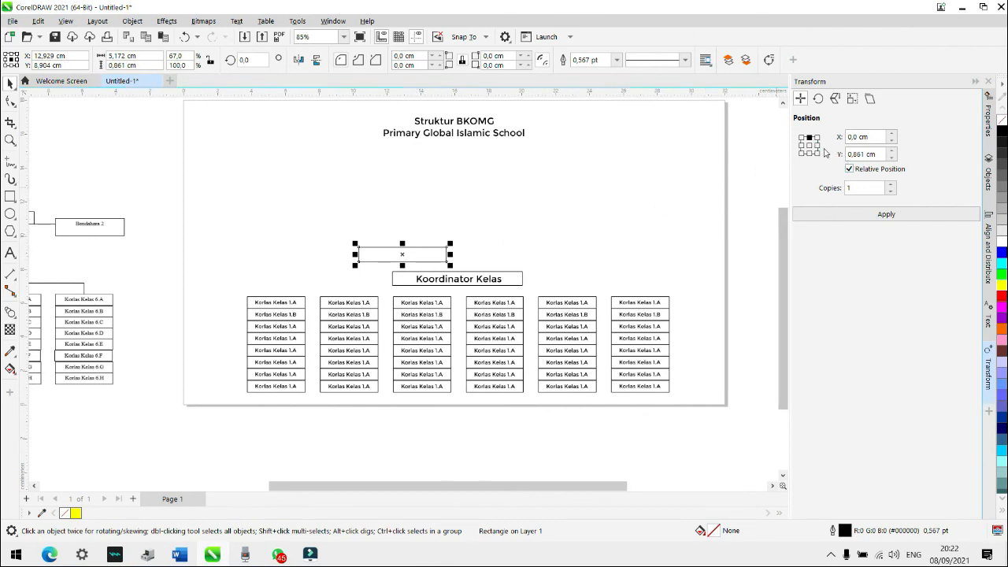
Step: Duplicate the narrowed rectangle once to its right with a relative X offset of 5,172 cm, and shift the copy slightly further right
click(817, 146)
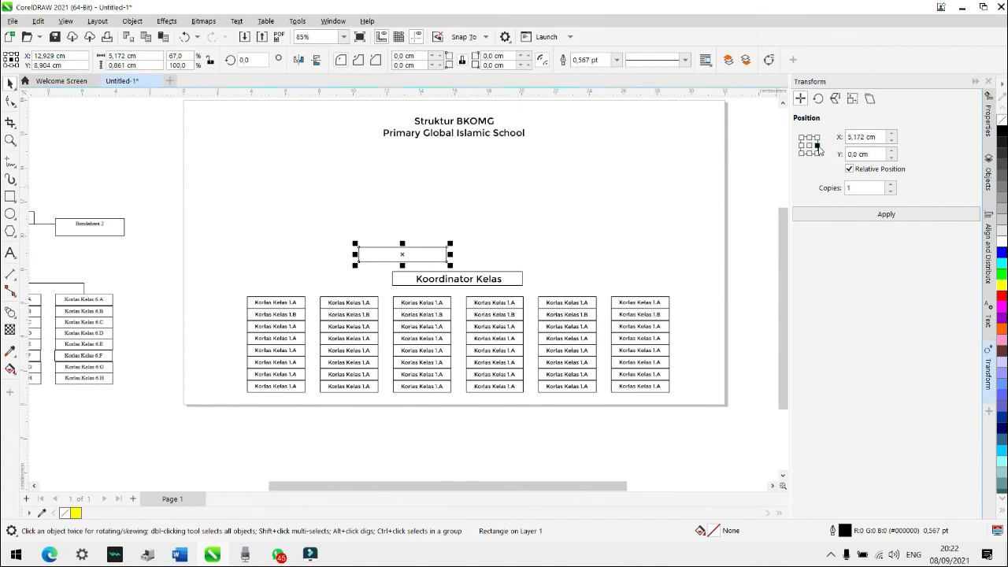
click(839, 219)
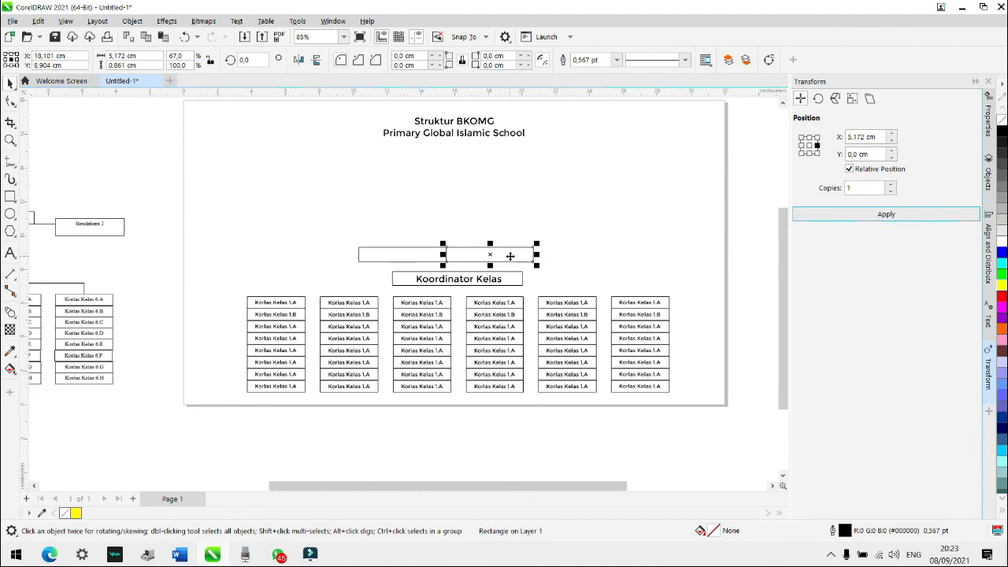
drag(512, 255, 533, 263)
click(635, 251)
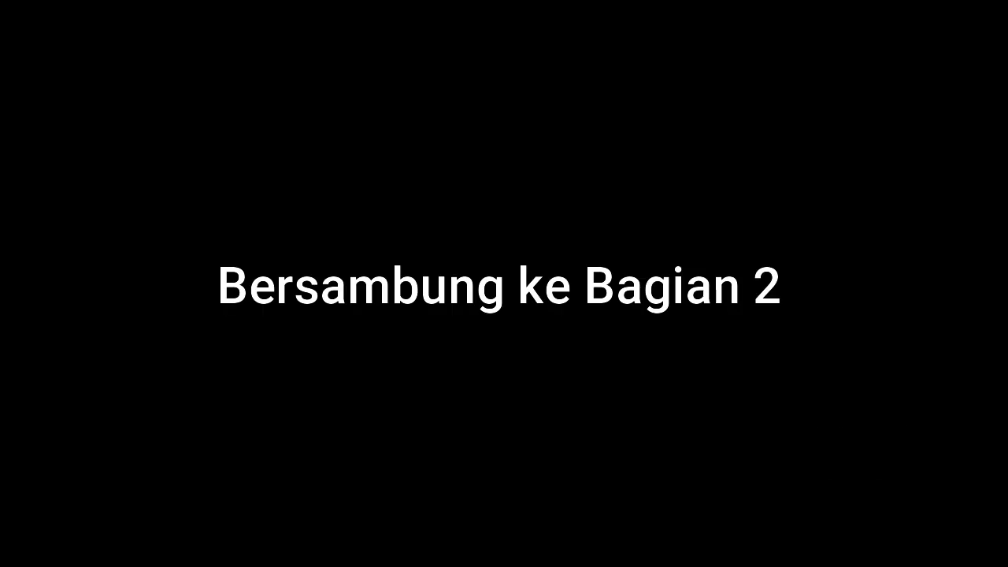